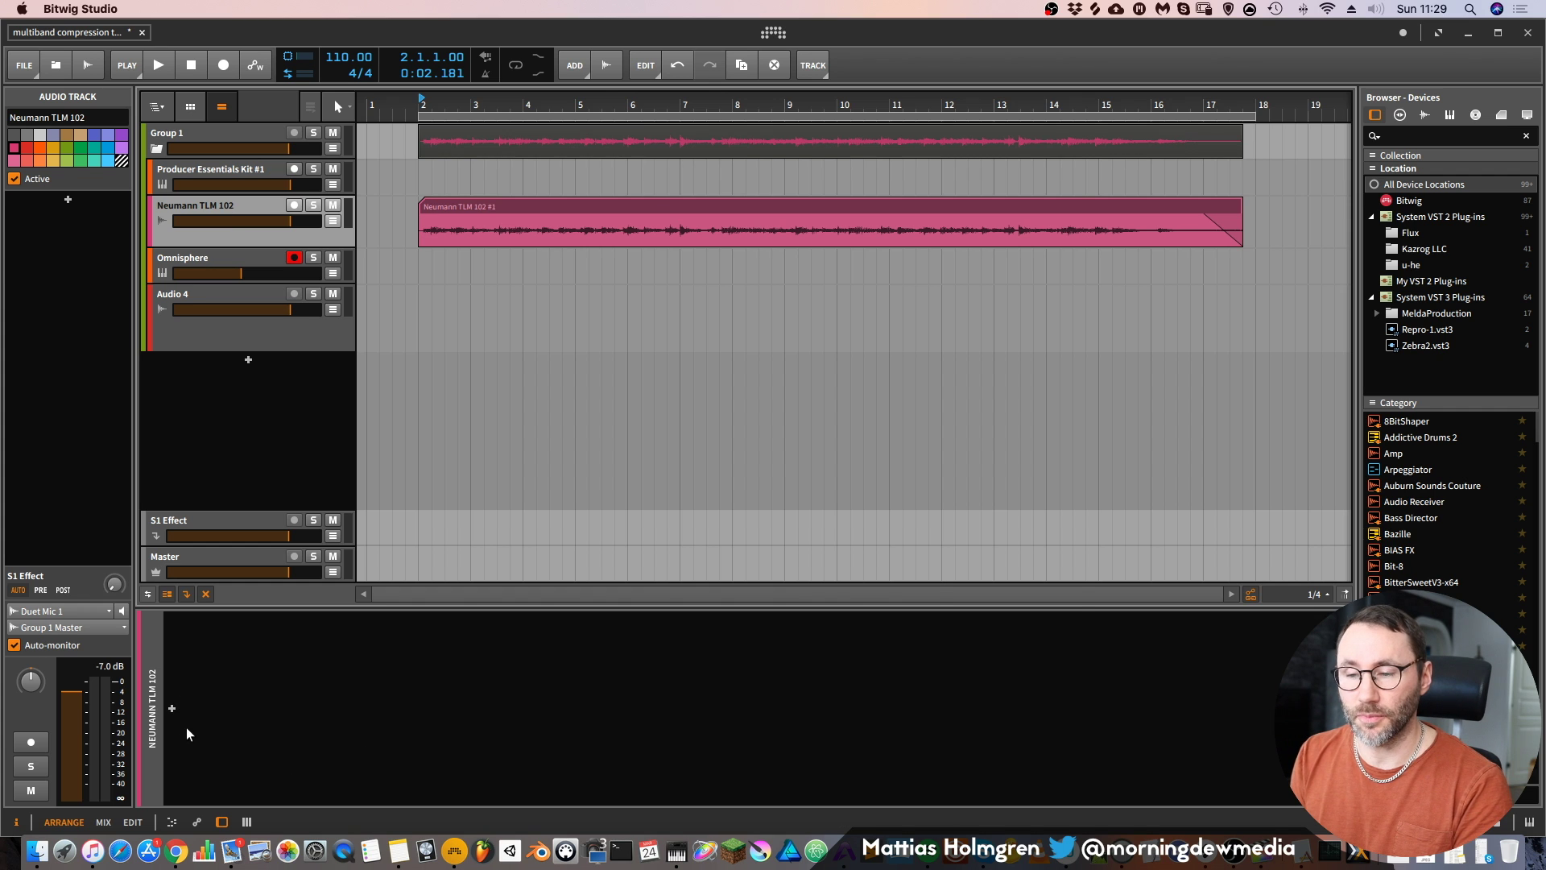
# Insert Bitwig's Multiband FX-3 audio effect into the device chain of the Neumann TLM 102 track
pyautogui.click(170, 708)
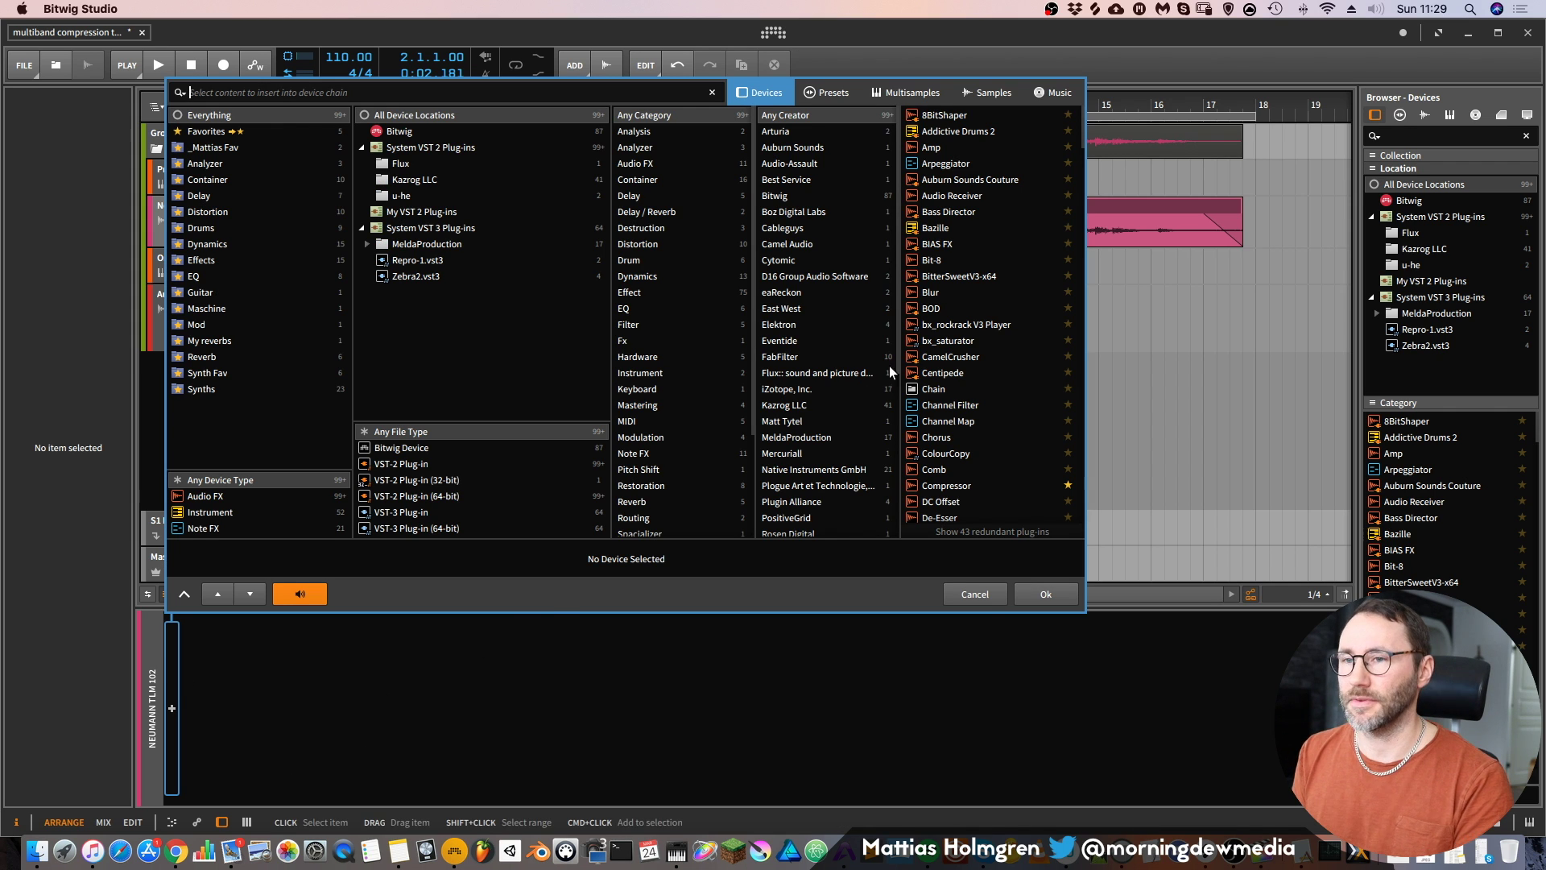
pyautogui.click(405, 134)
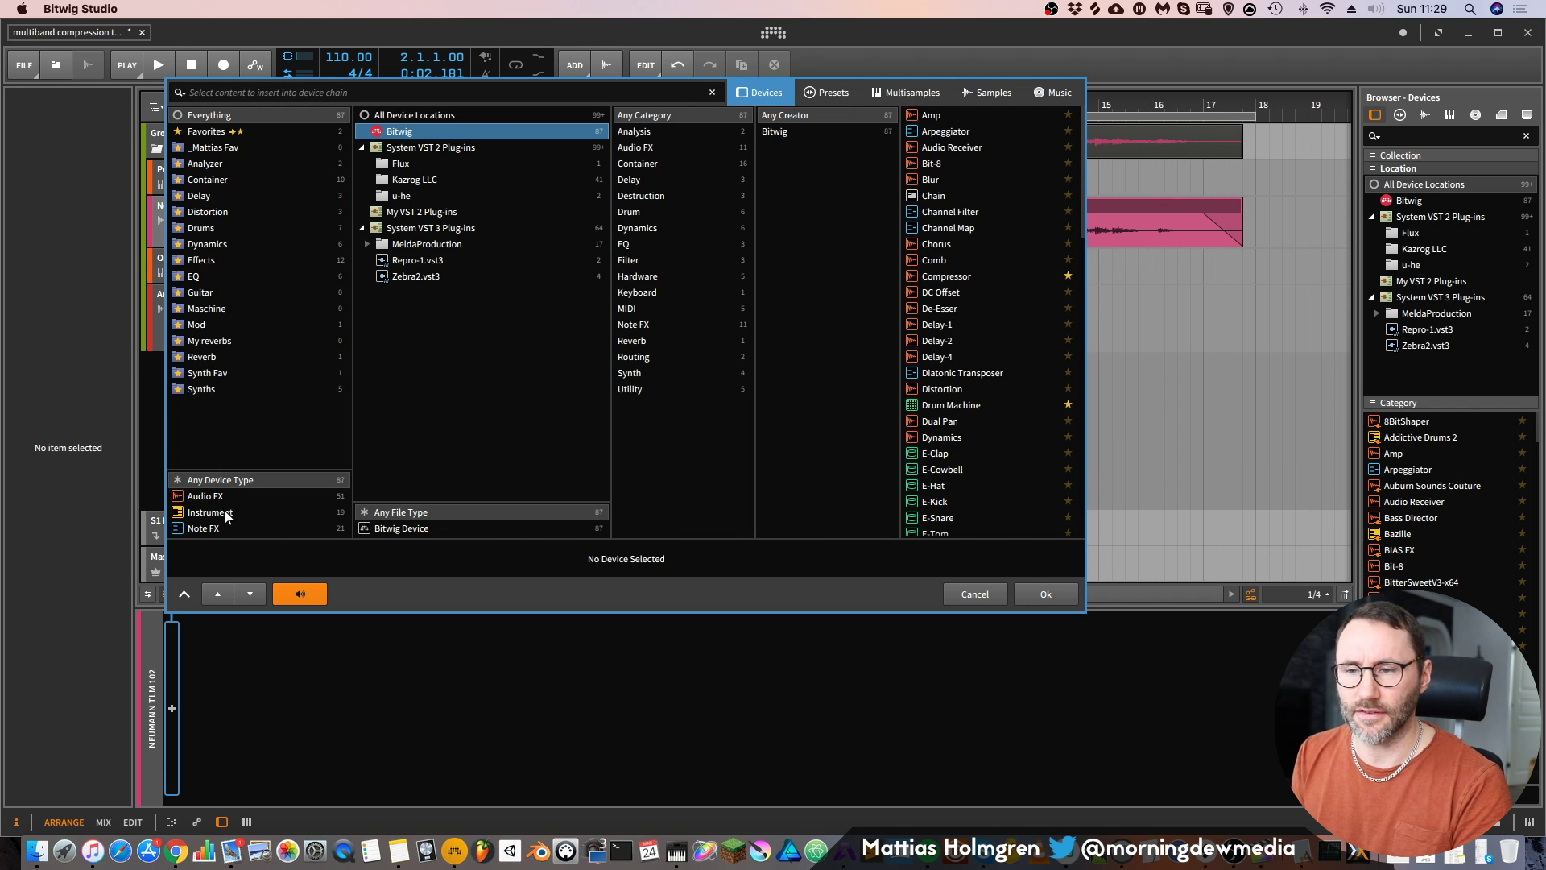
pyautogui.click(206, 496)
pyautogui.scroll(-5, 958, 357)
pyautogui.scroll(-2, 959, 357)
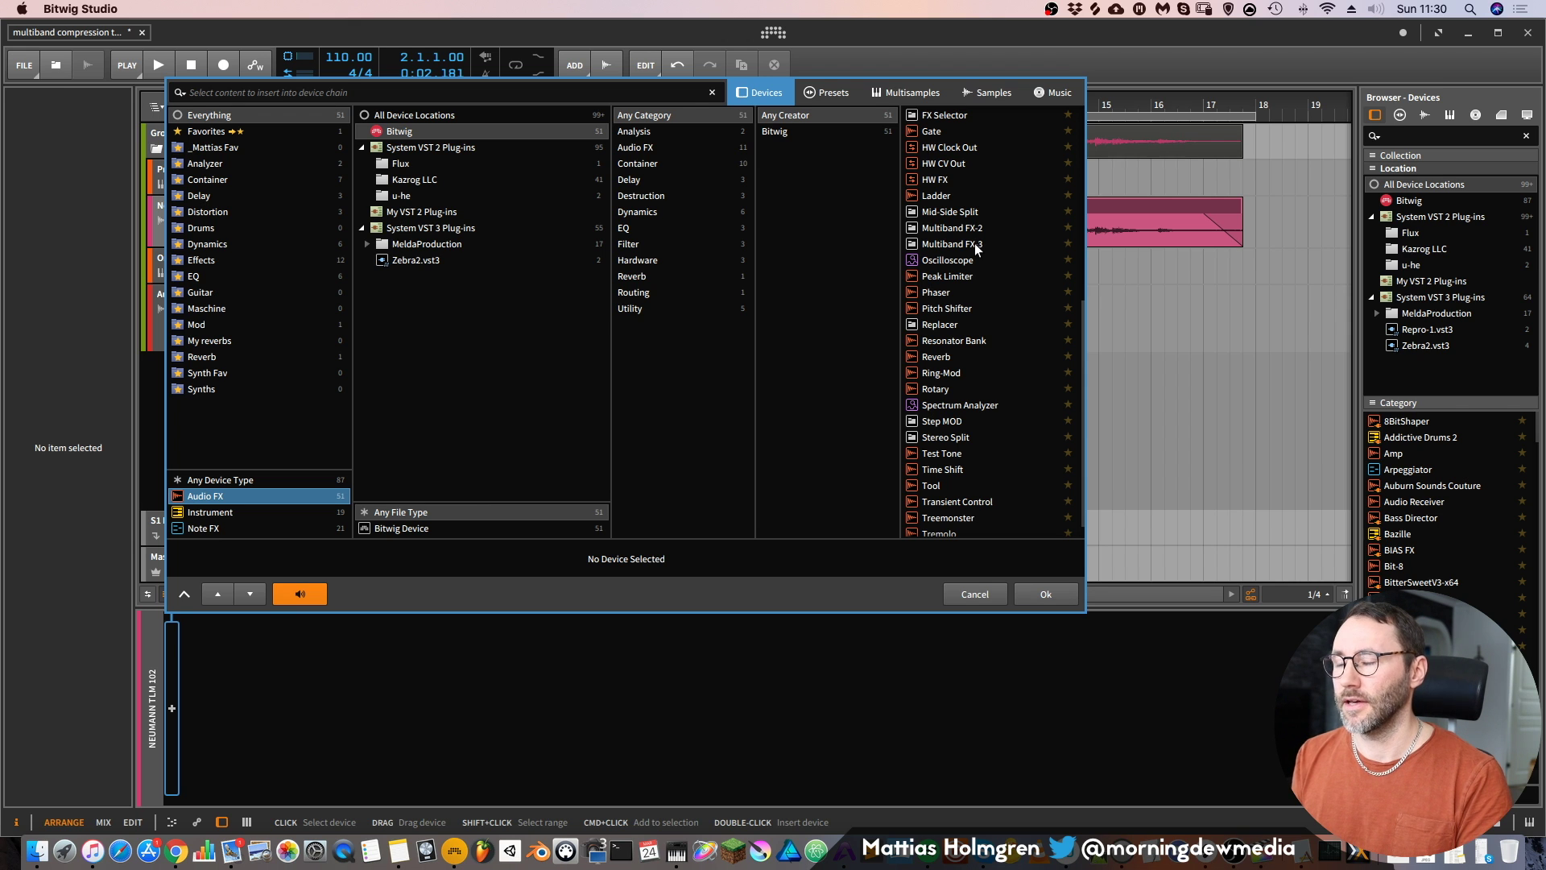
pyautogui.click(971, 242)
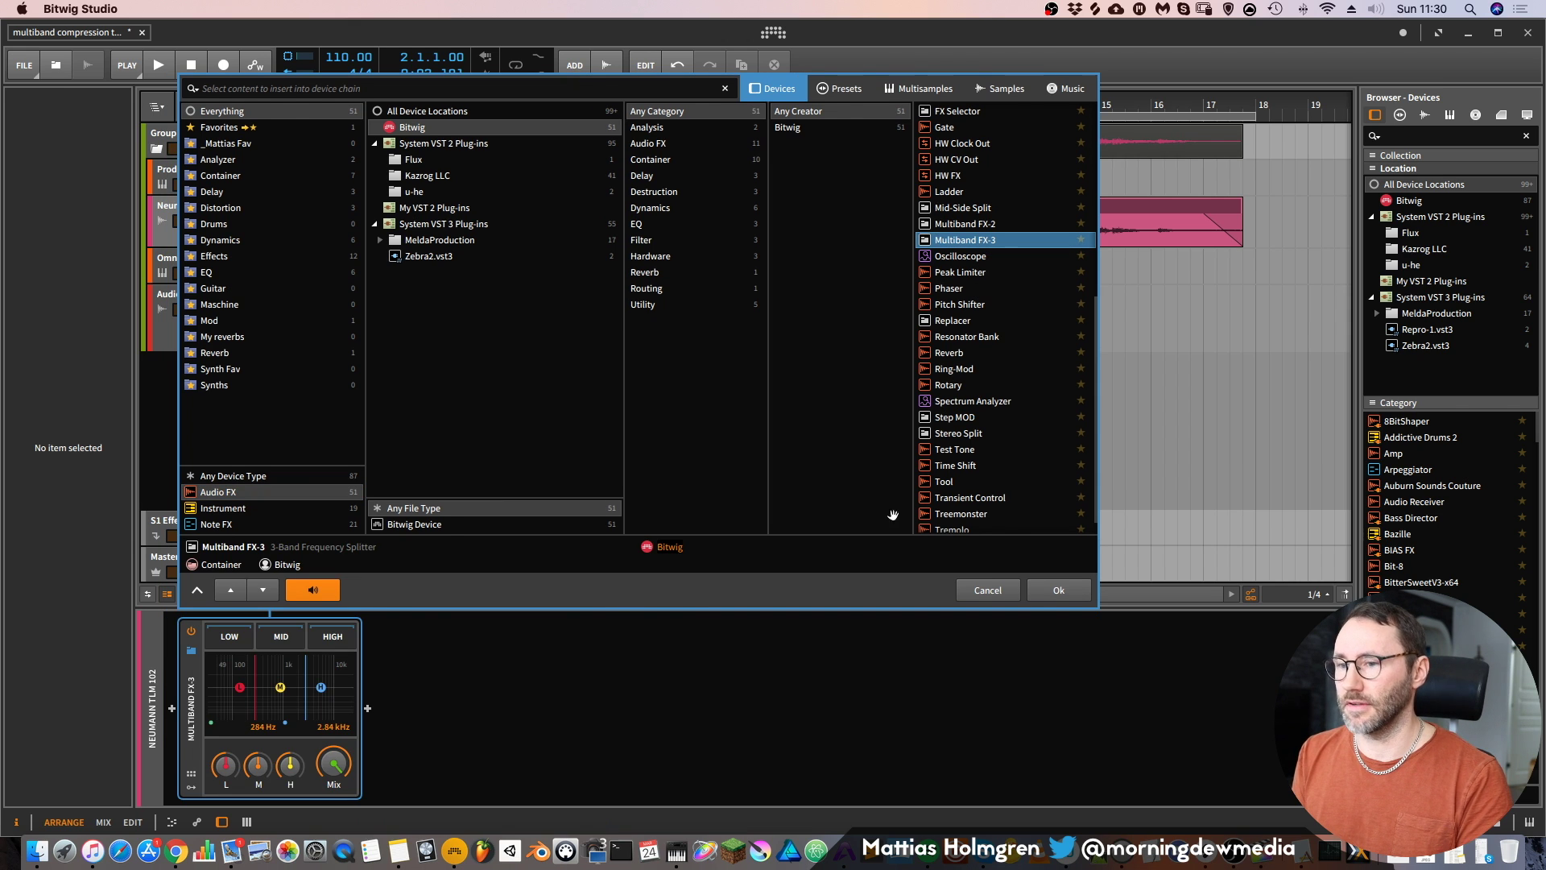
pyautogui.click(1058, 591)
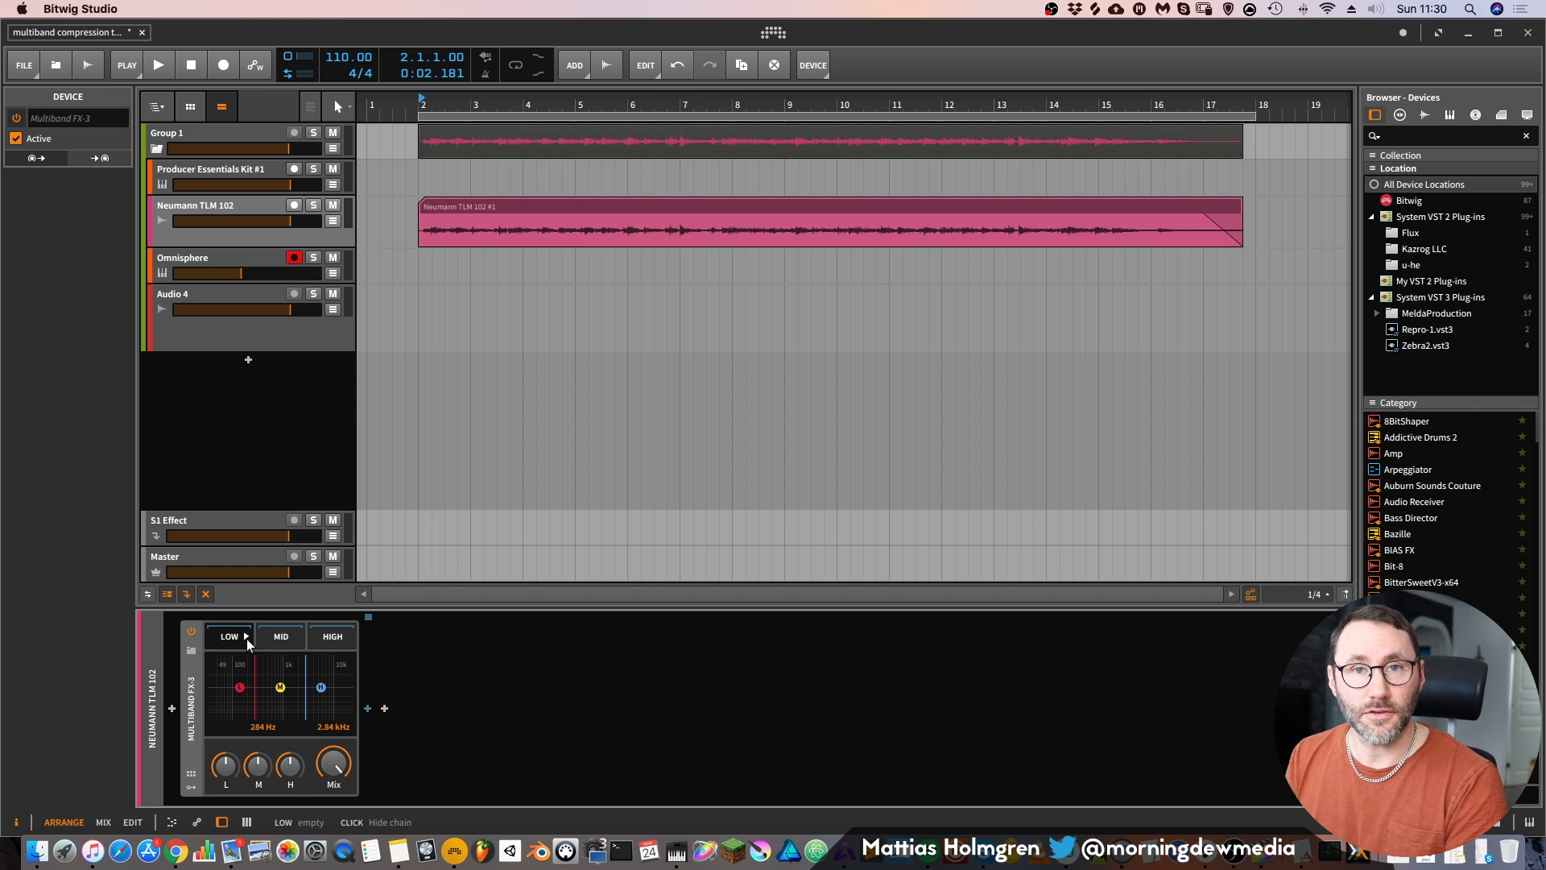
# Insert a Compressor from the Dynamics collection into the low band of Multiband FX-3
pyautogui.click(368, 709)
pyautogui.click(407, 244)
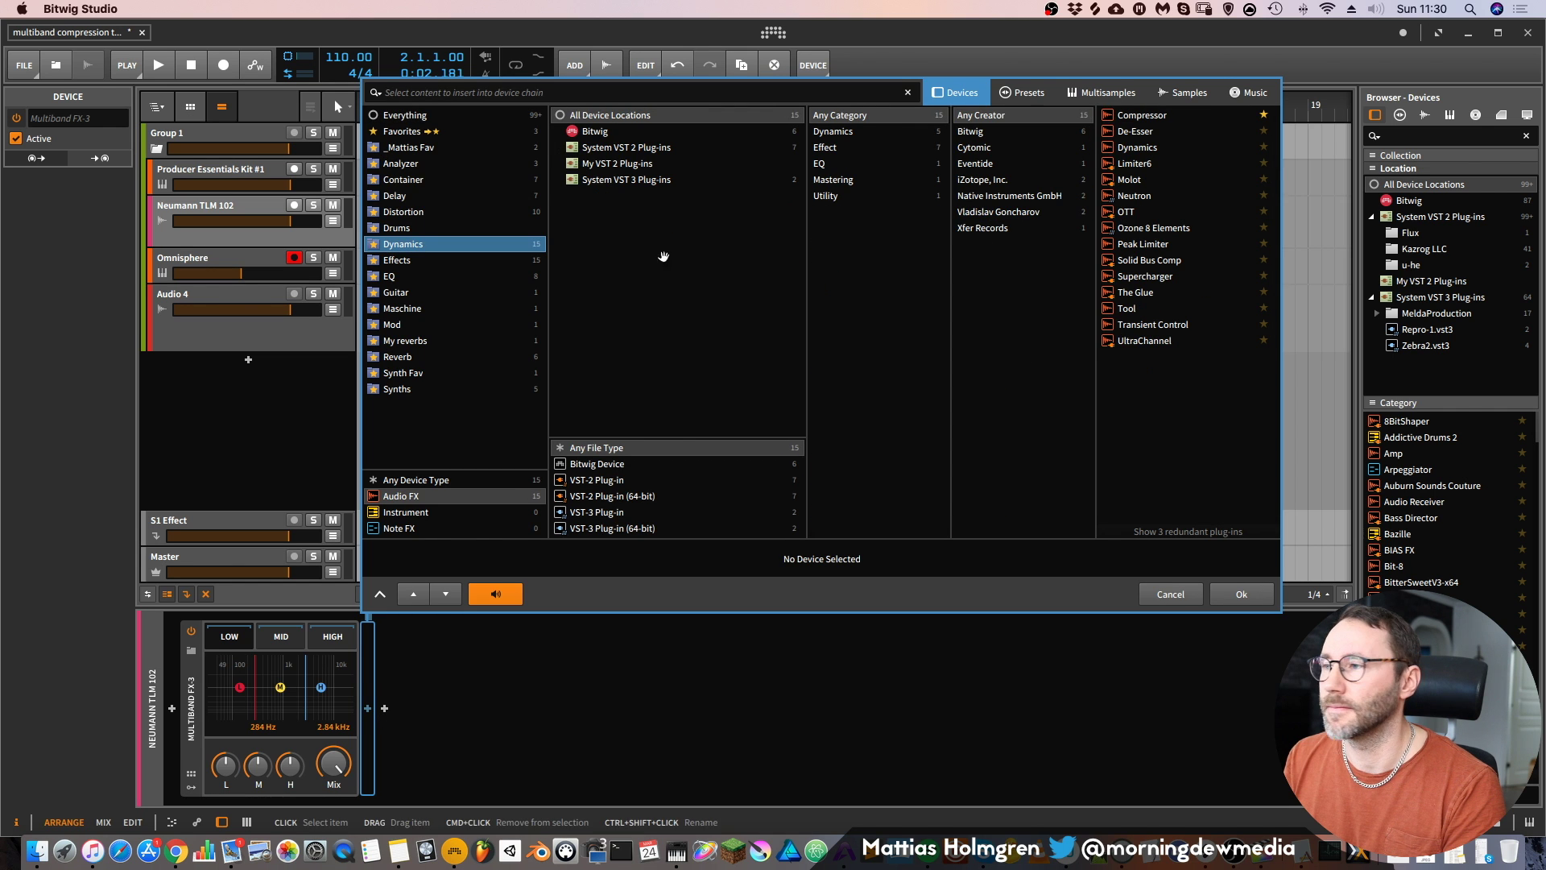
pyautogui.click(1139, 146)
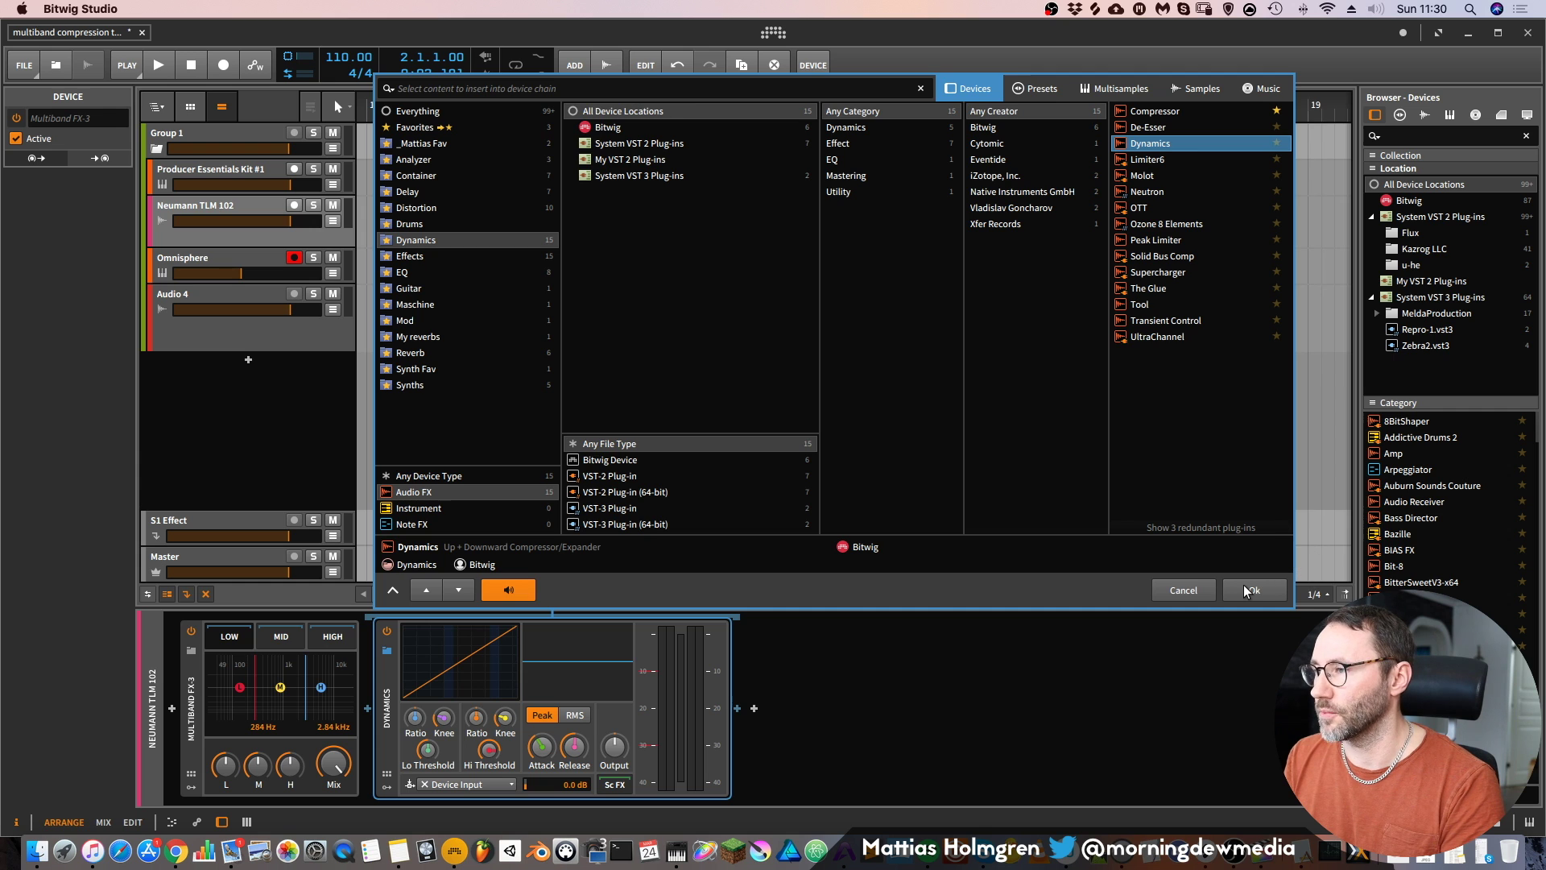
pyautogui.click(1168, 114)
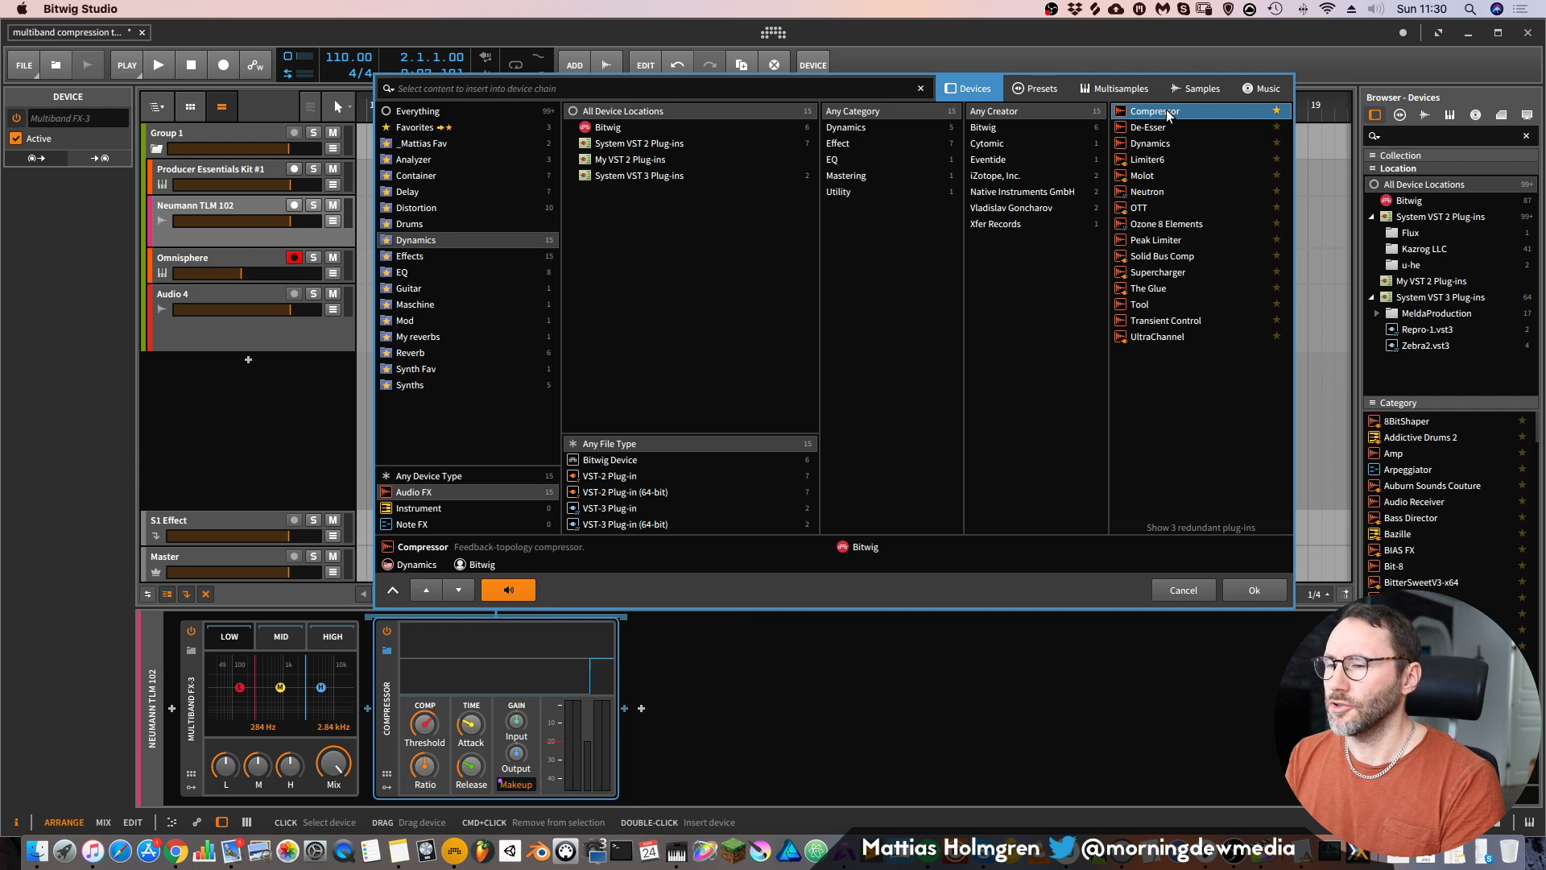
pyautogui.click(1254, 590)
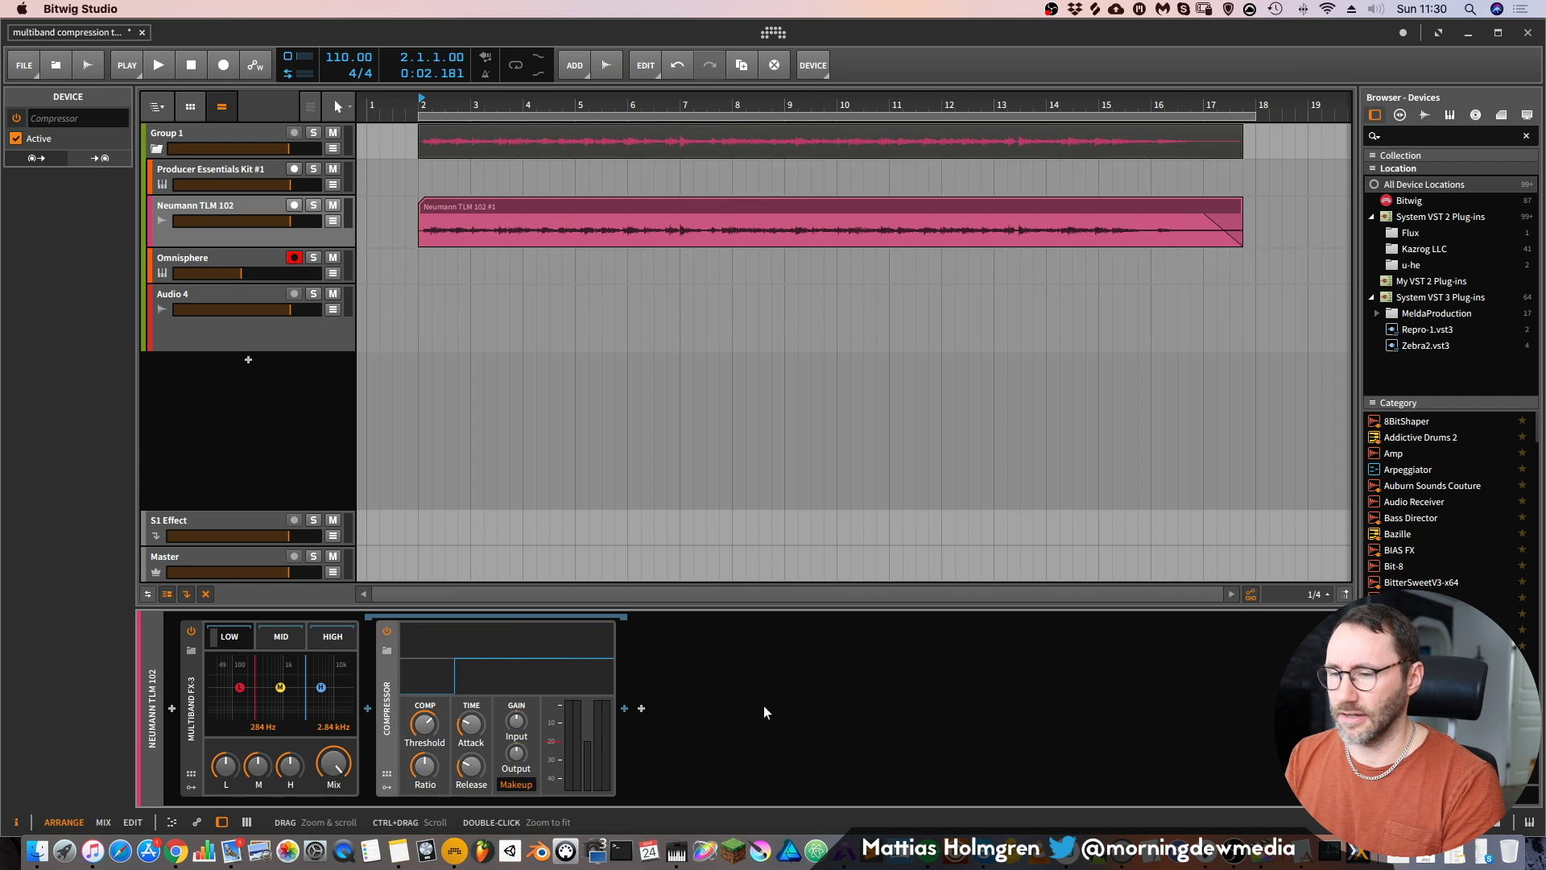
# Lower the Compressor's attack to about 0.2 ms, adjust its release, and delete the Compressor from the low band
pyautogui.moveTo(473, 727); pyautogui.dragTo(472, 733)
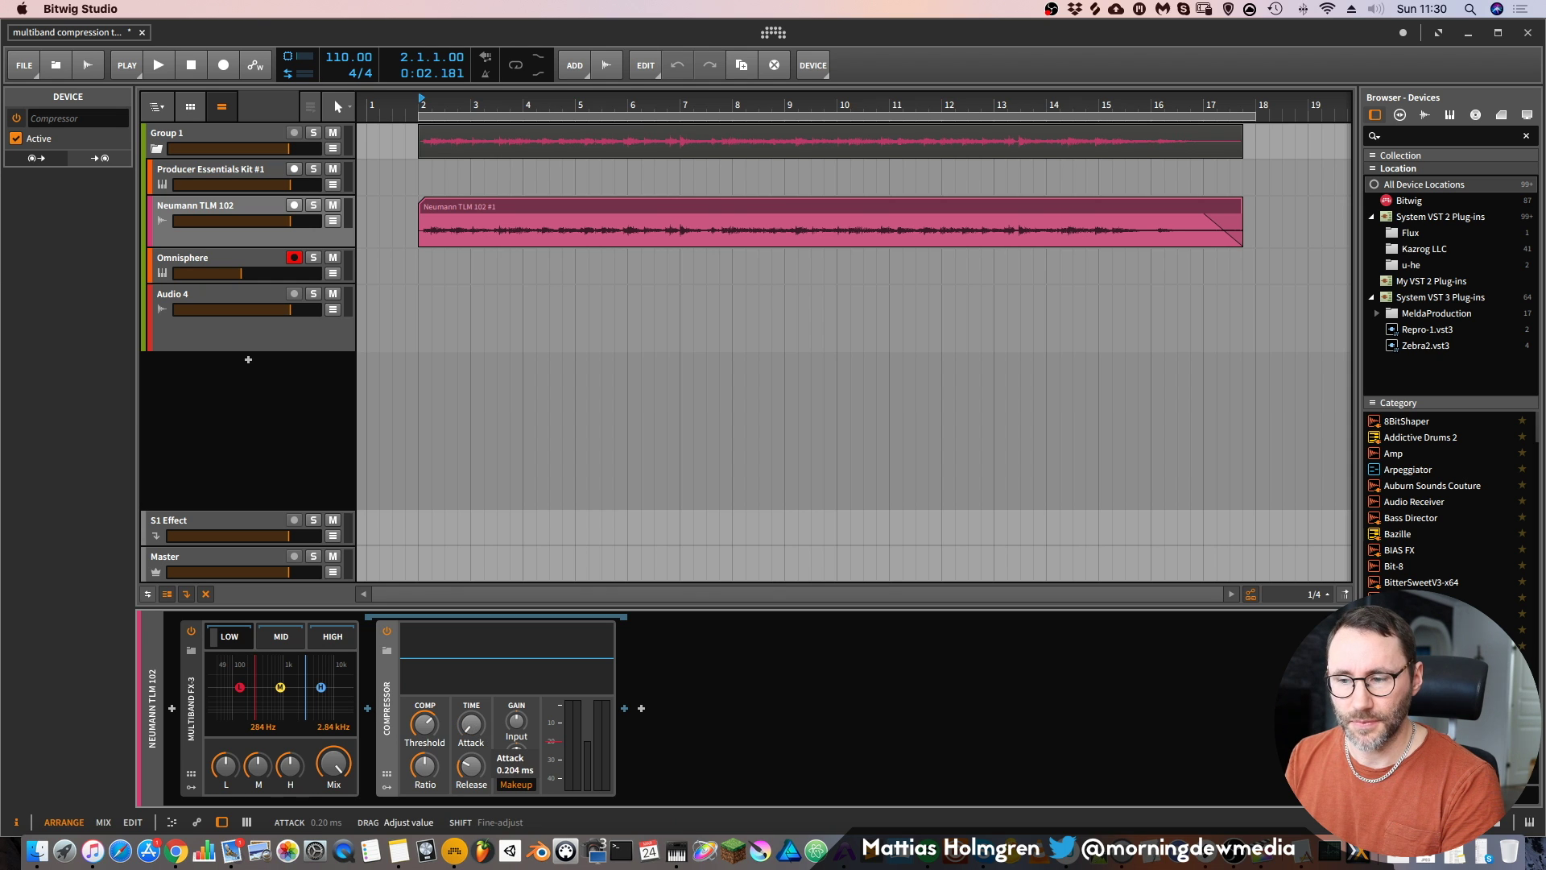
pyautogui.moveTo(473, 732); pyautogui.dragTo(471, 767)
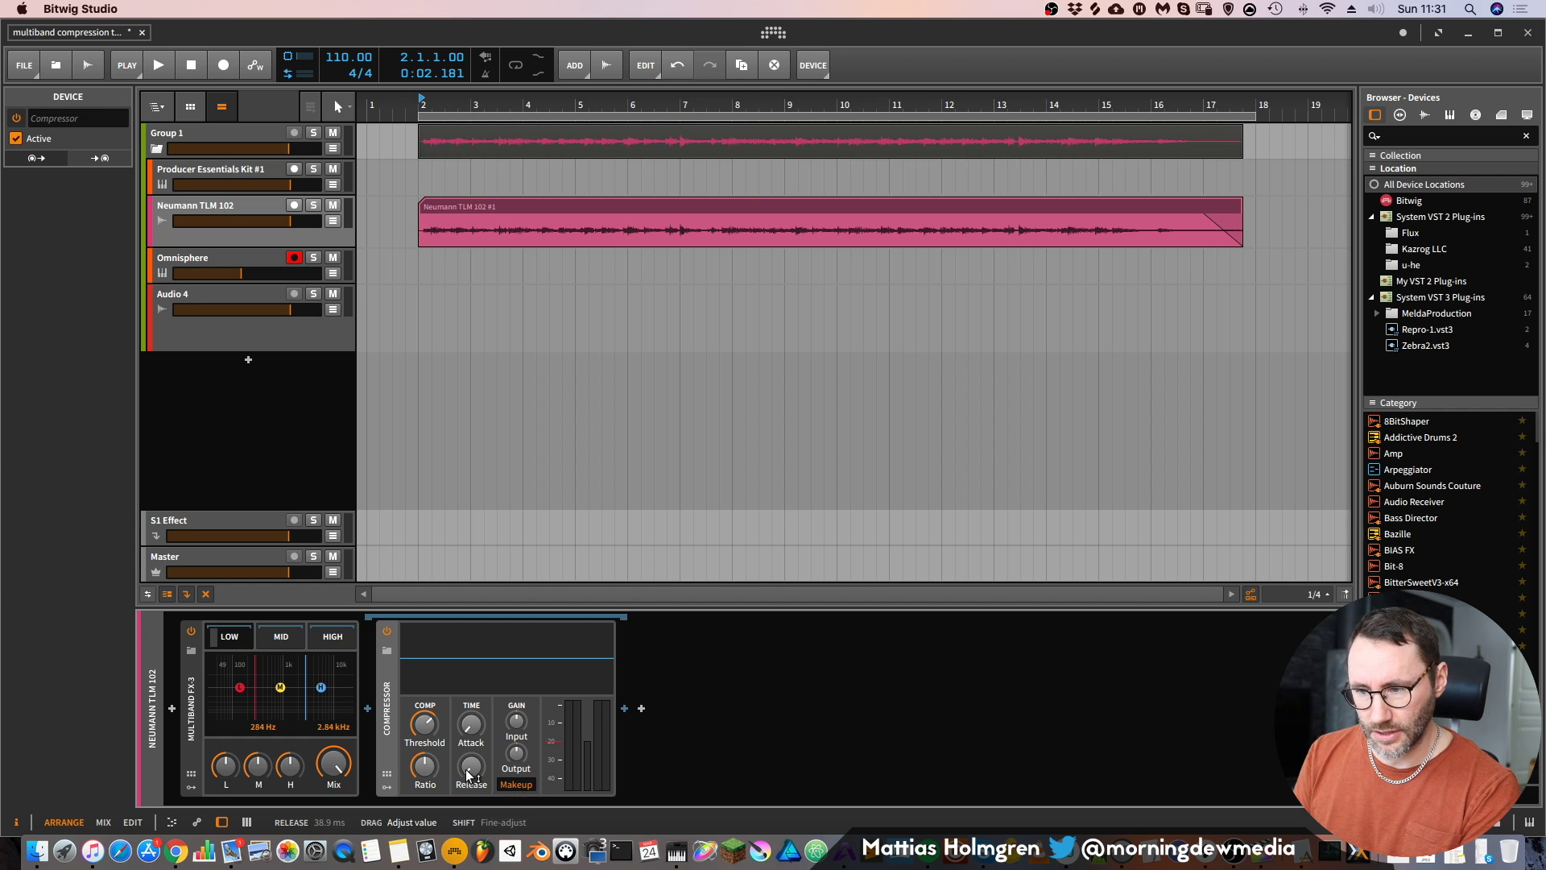
pyautogui.press('Delete')
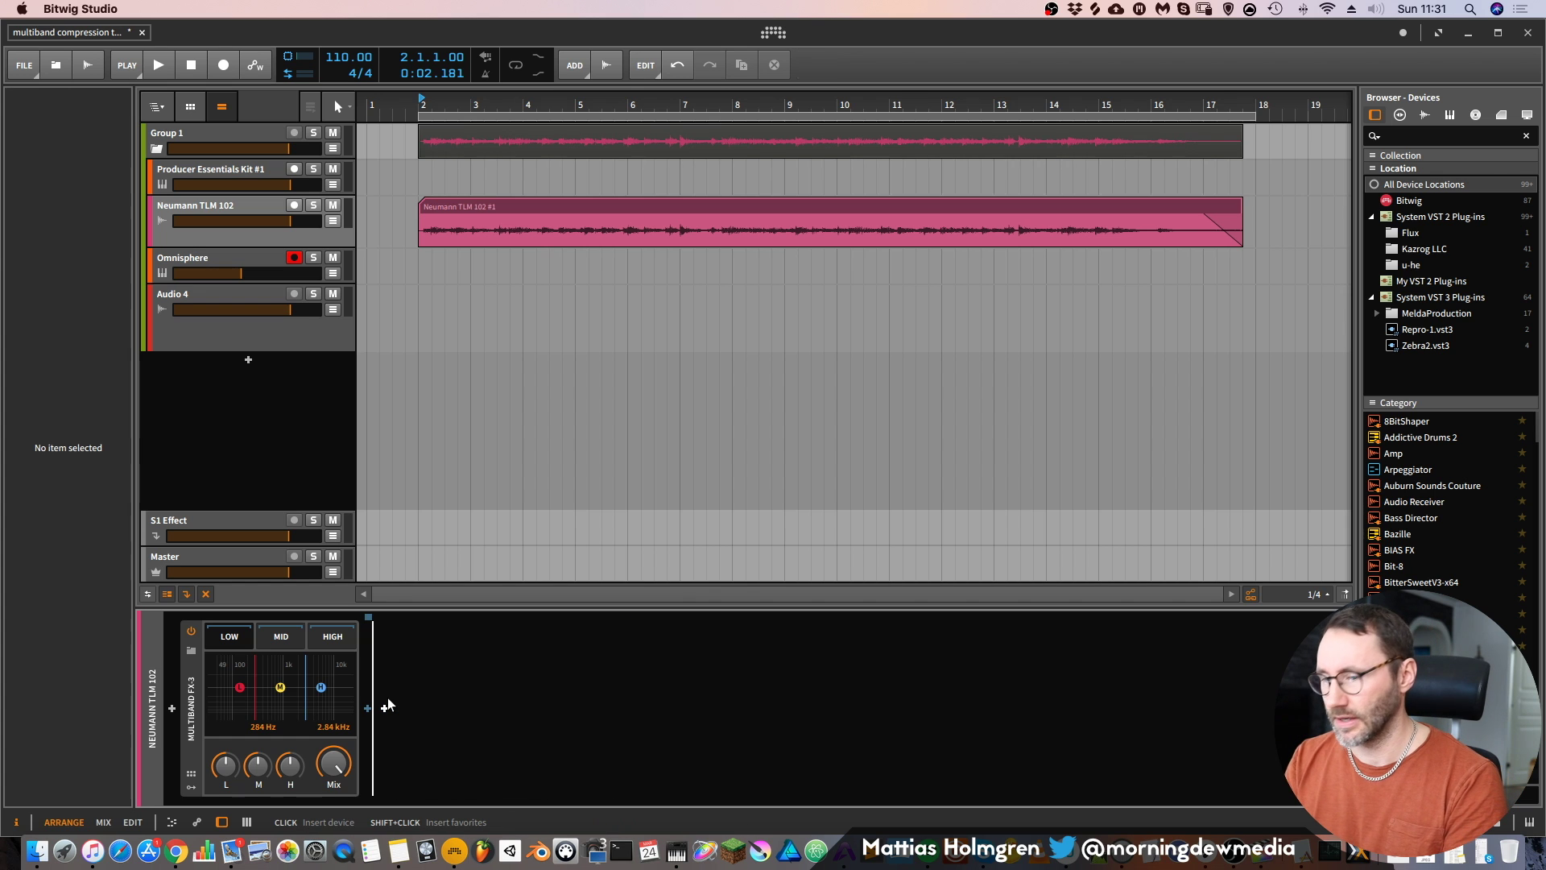
# Insert Bitwig's Dynamics device into the low band of Multiband FX-3
pyautogui.click(367, 708)
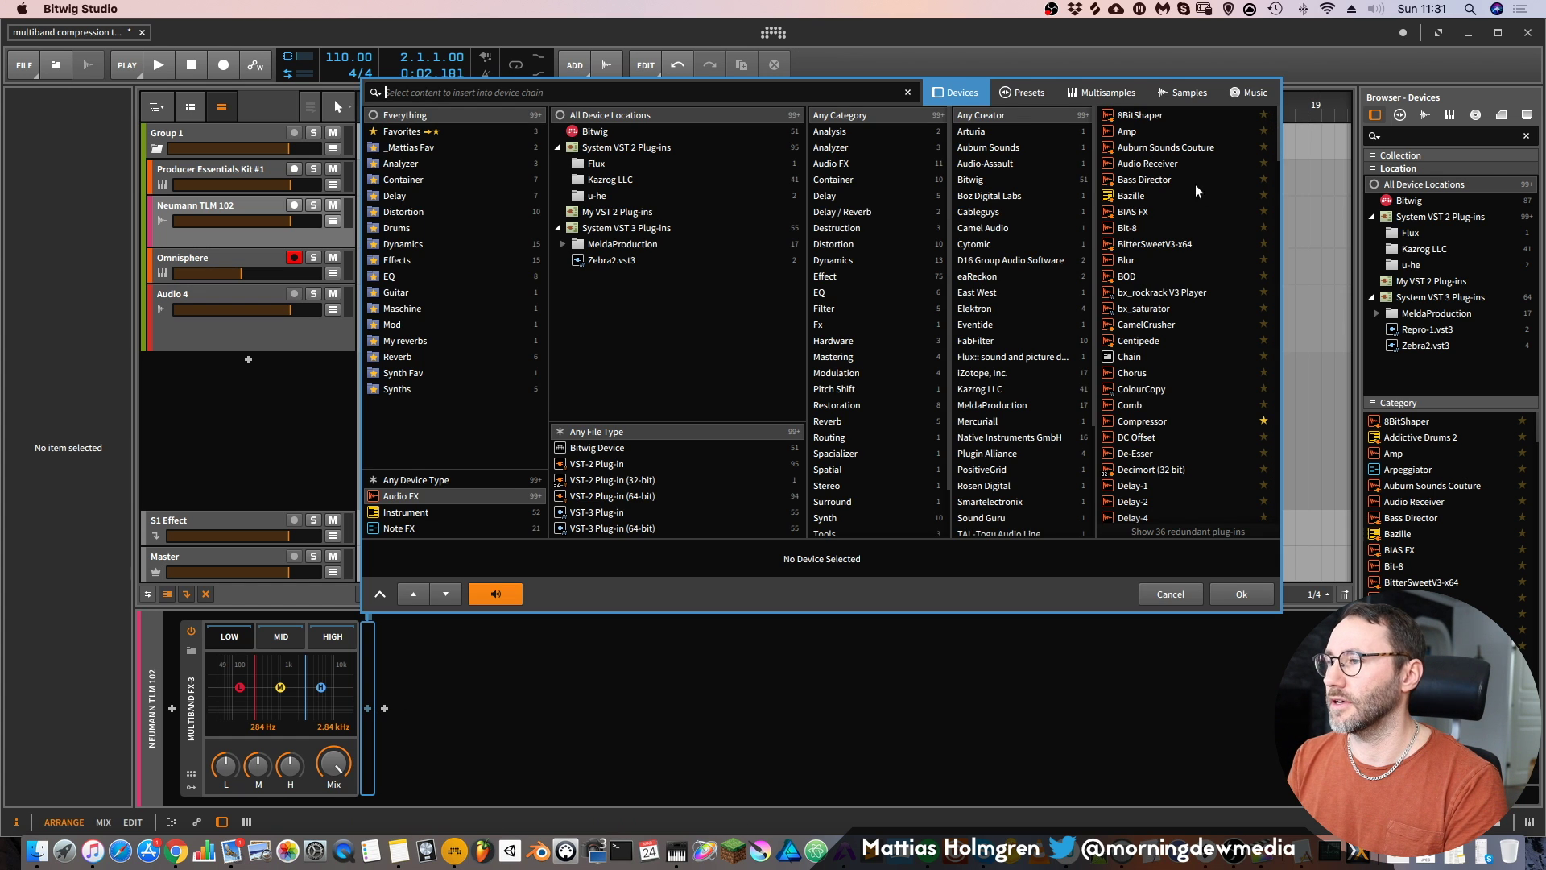
pyautogui.click(584, 131)
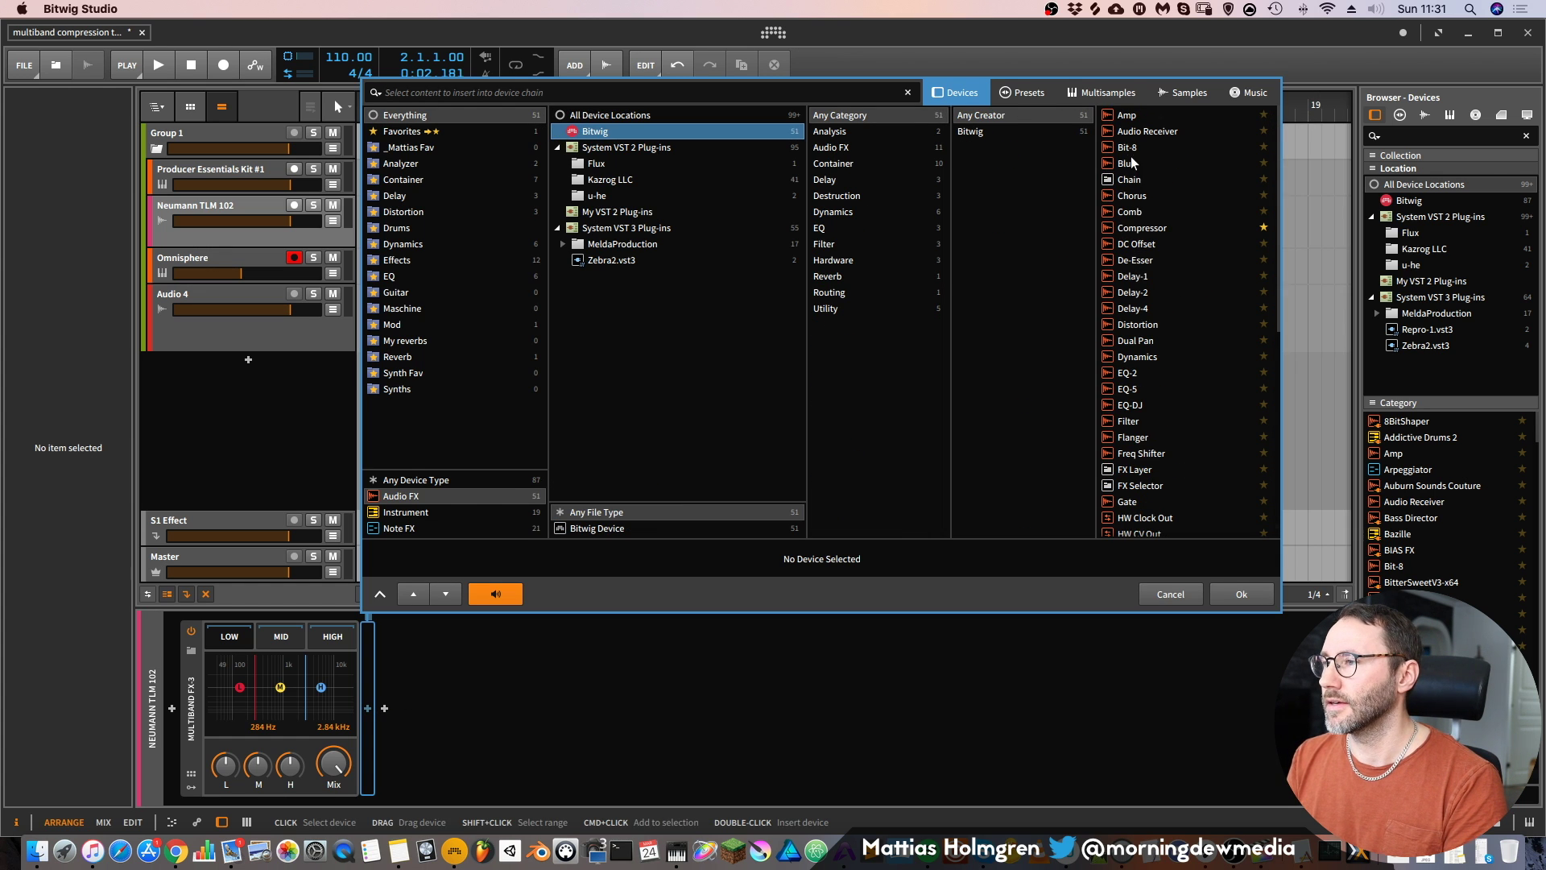
pyautogui.click(1146, 359)
pyautogui.click(1259, 593)
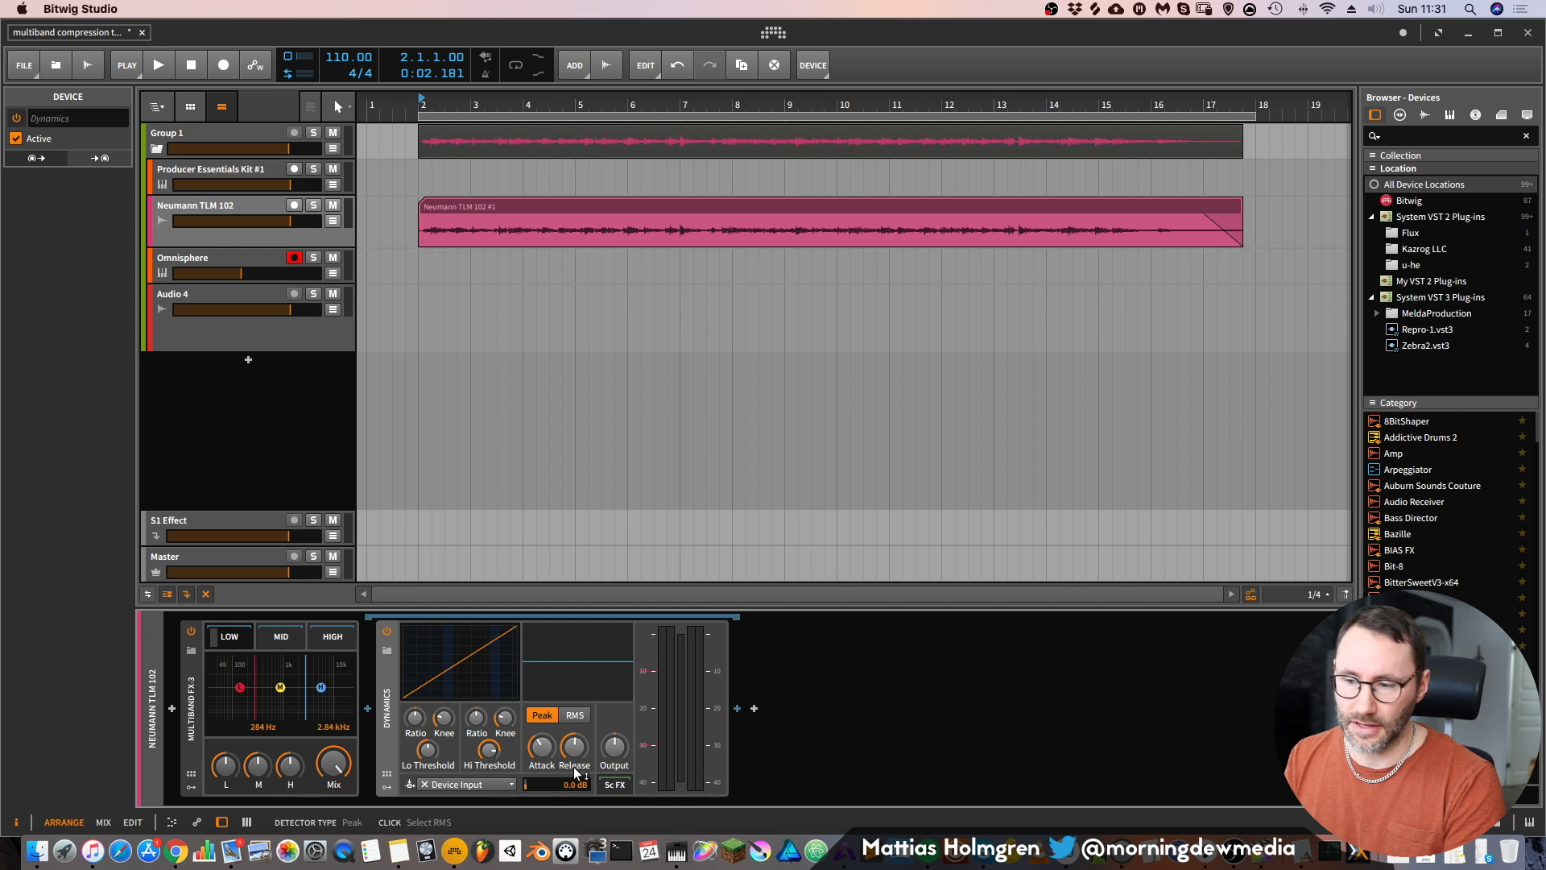
# Set the Dynamics attack to 0.1 ms, shorten the release, raise the high ratio, and start playback of the vocal
pyautogui.moveTo(542, 747); pyautogui.dragTo(542, 752)
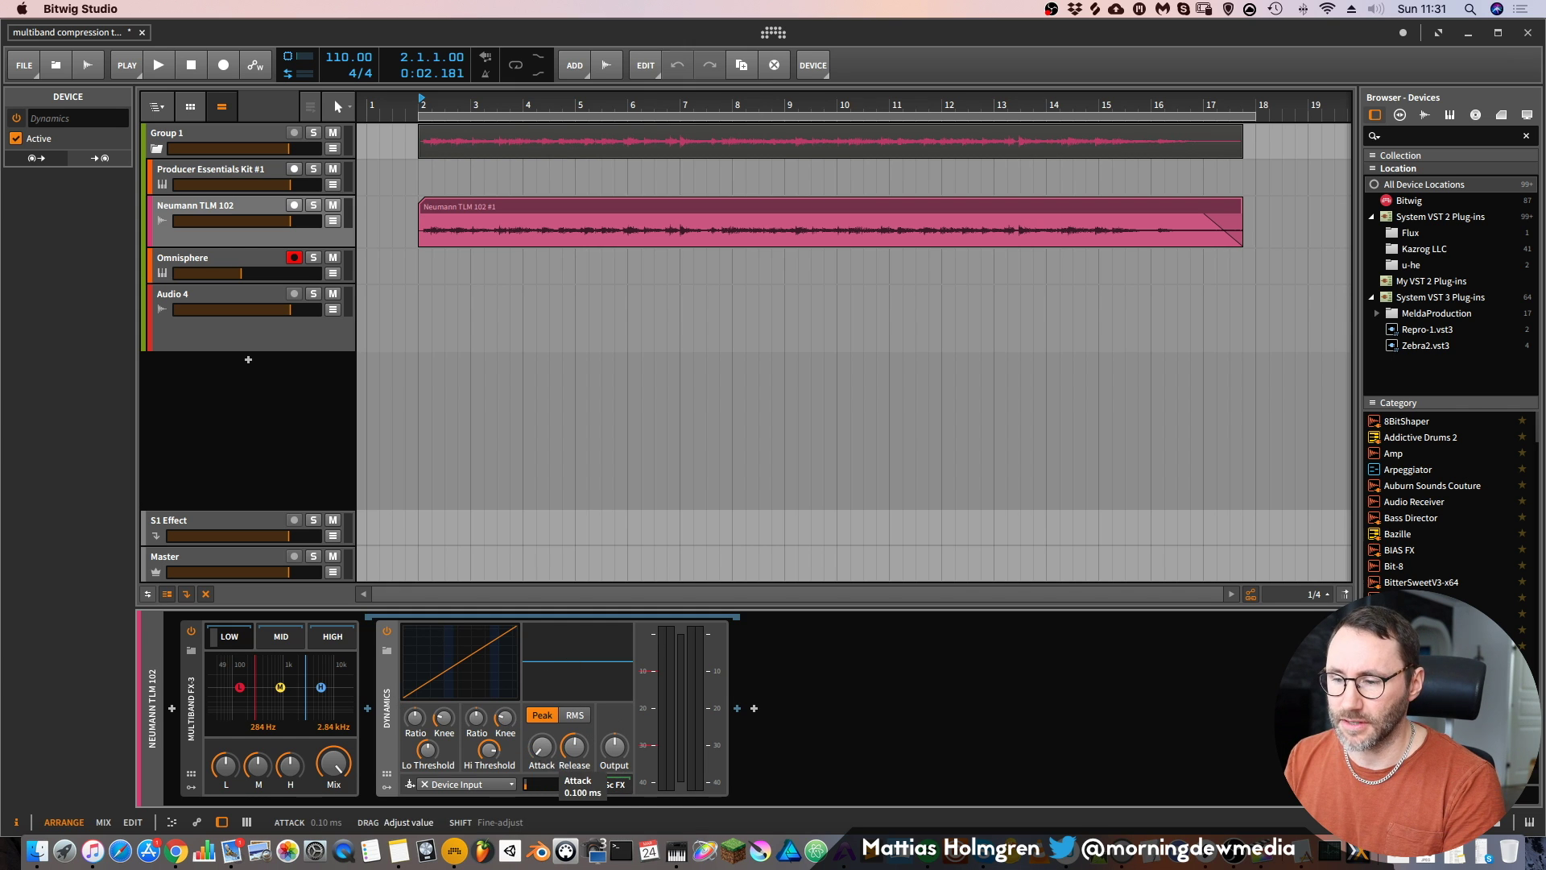
pyautogui.moveTo(542, 753); pyautogui.dragTo(575, 794)
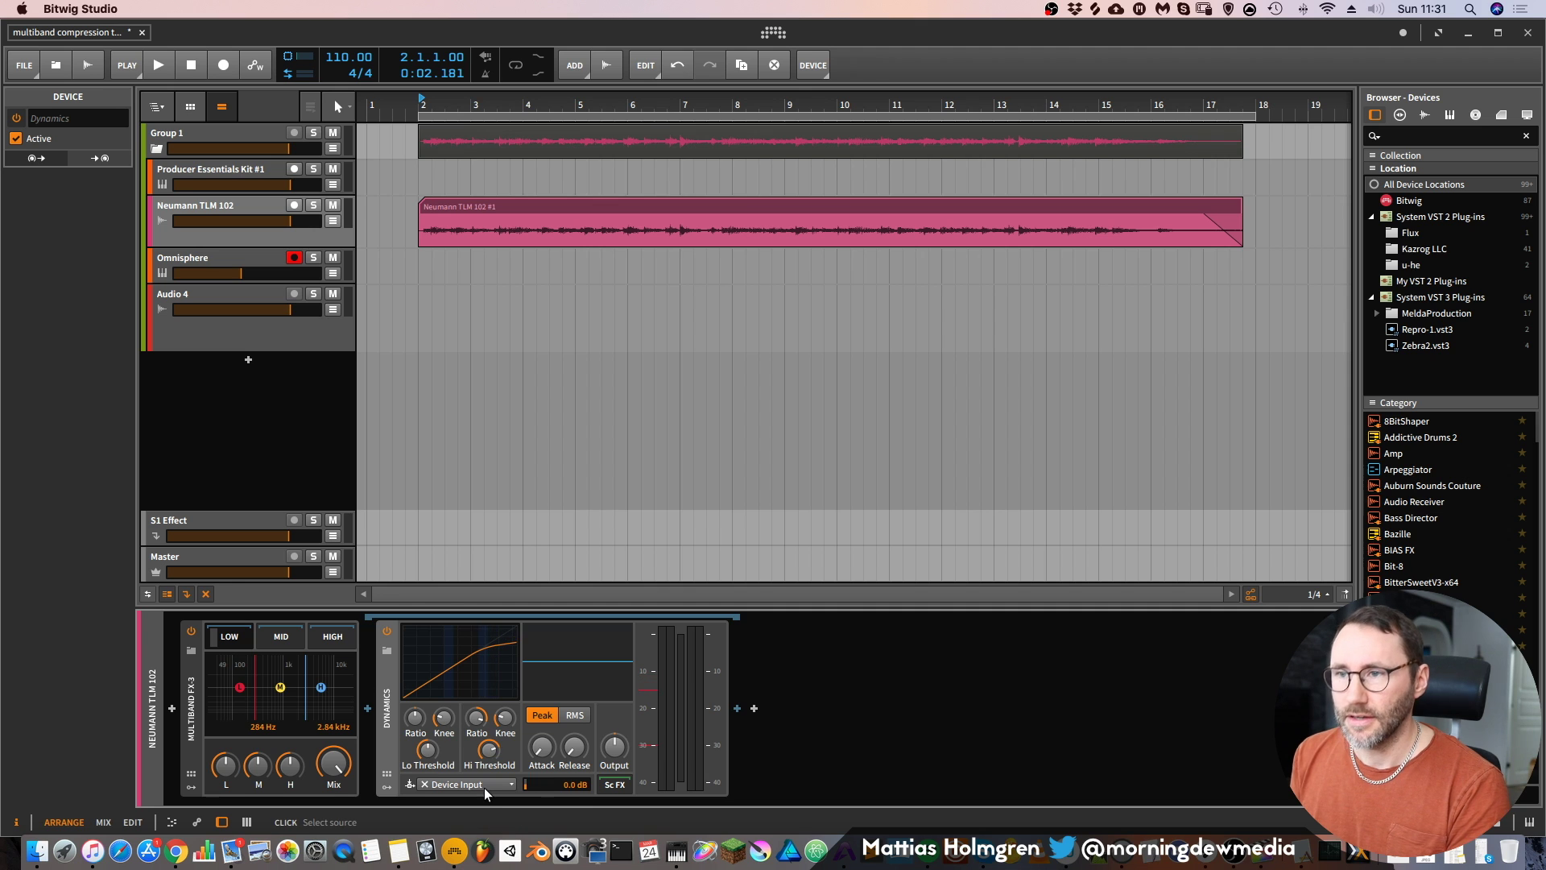
pyautogui.press('-')
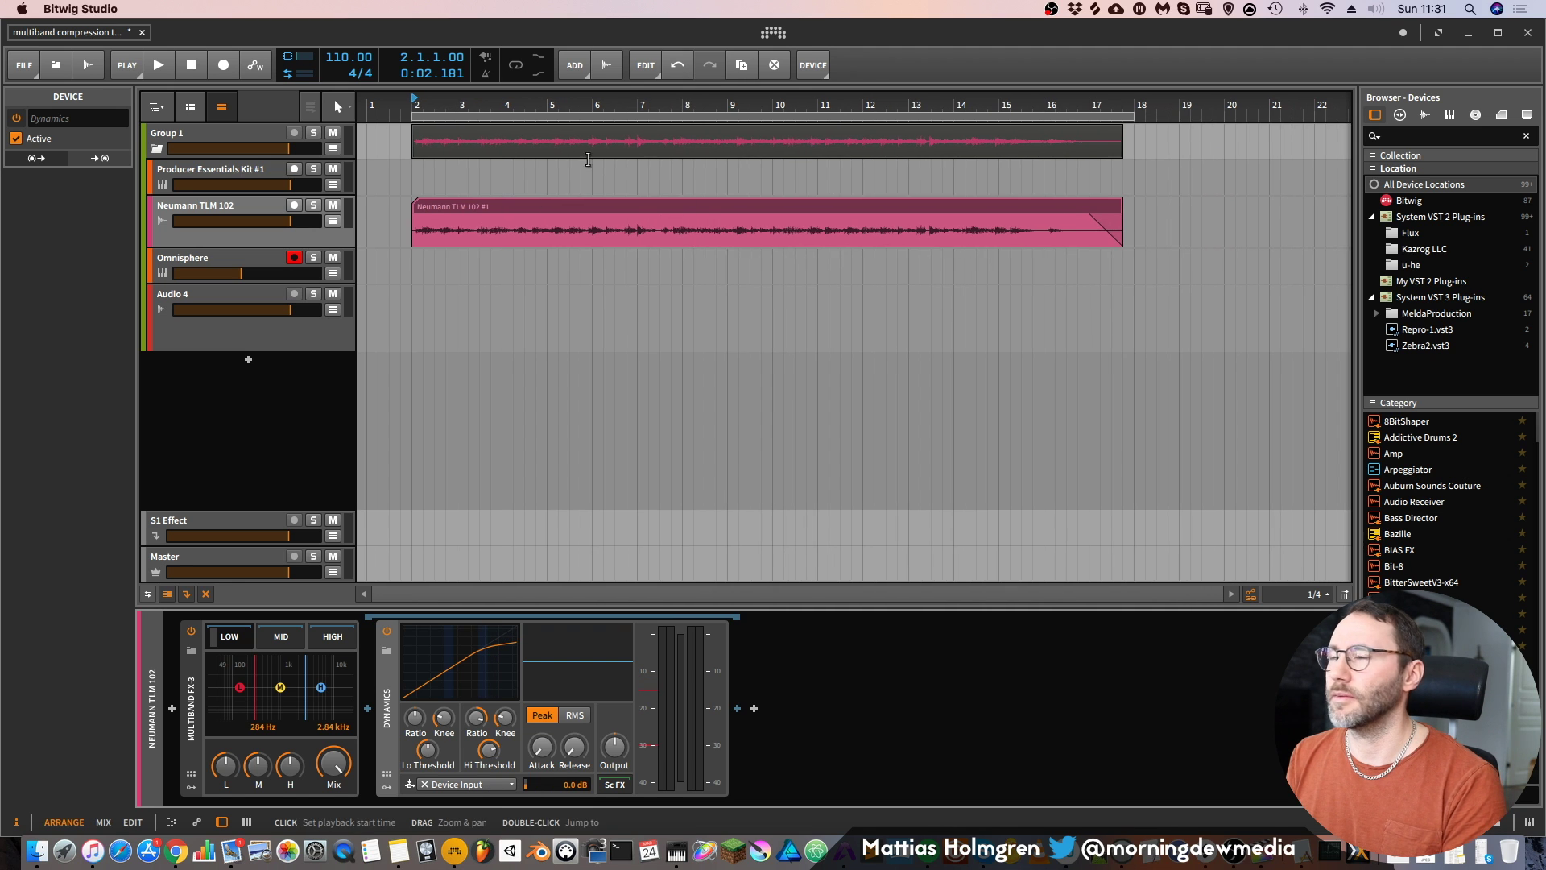
pyautogui.press('space')
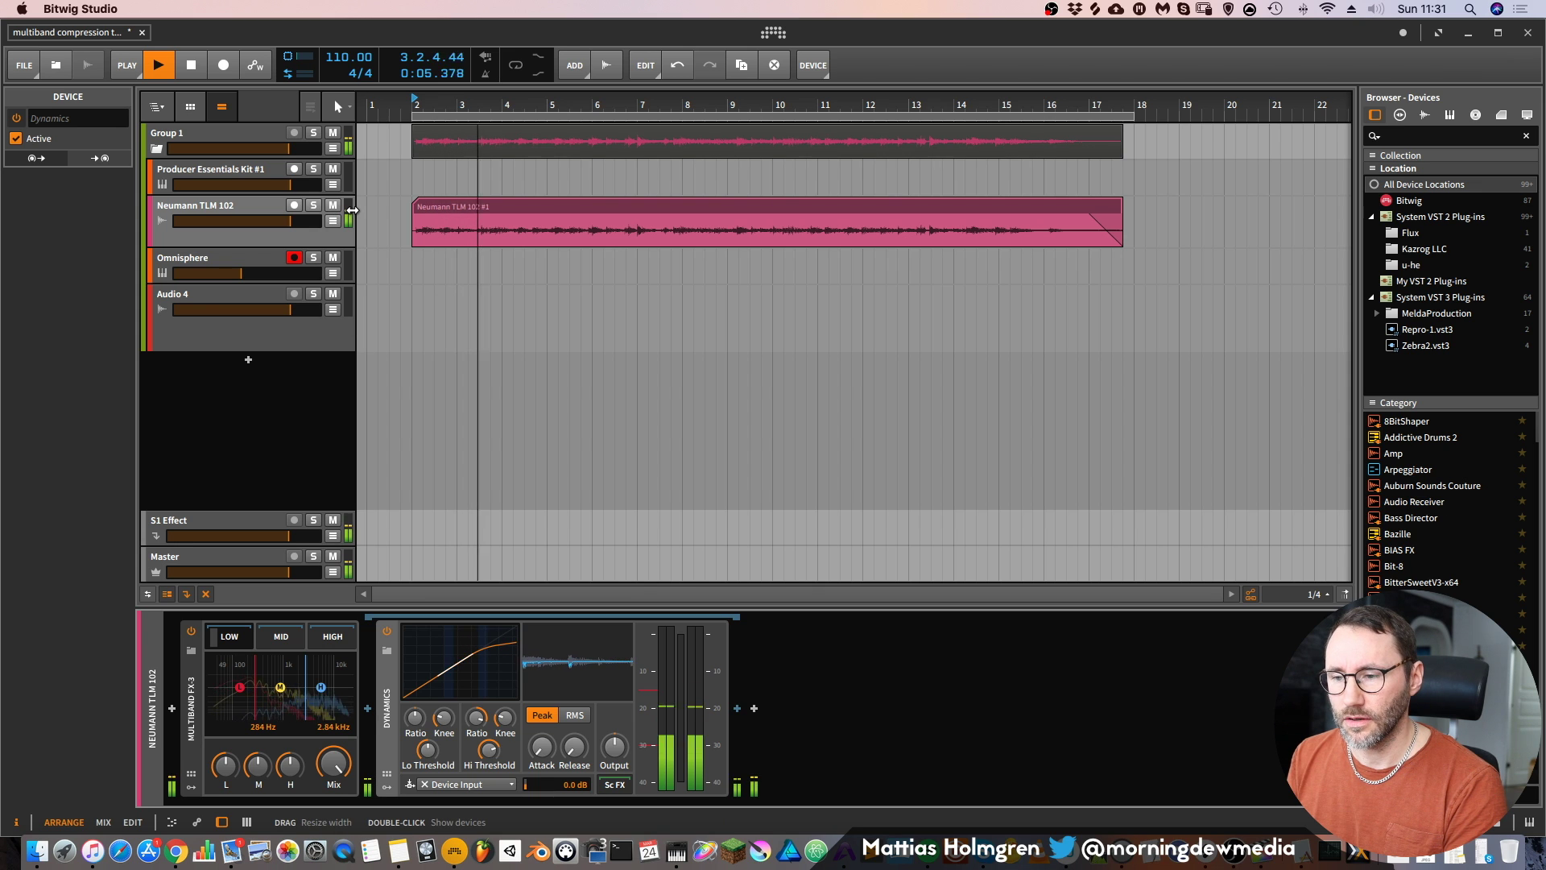
# Raise the Dynamics attack to about 28.8 ms and adjust the release while the track plays
pyautogui.press('space')
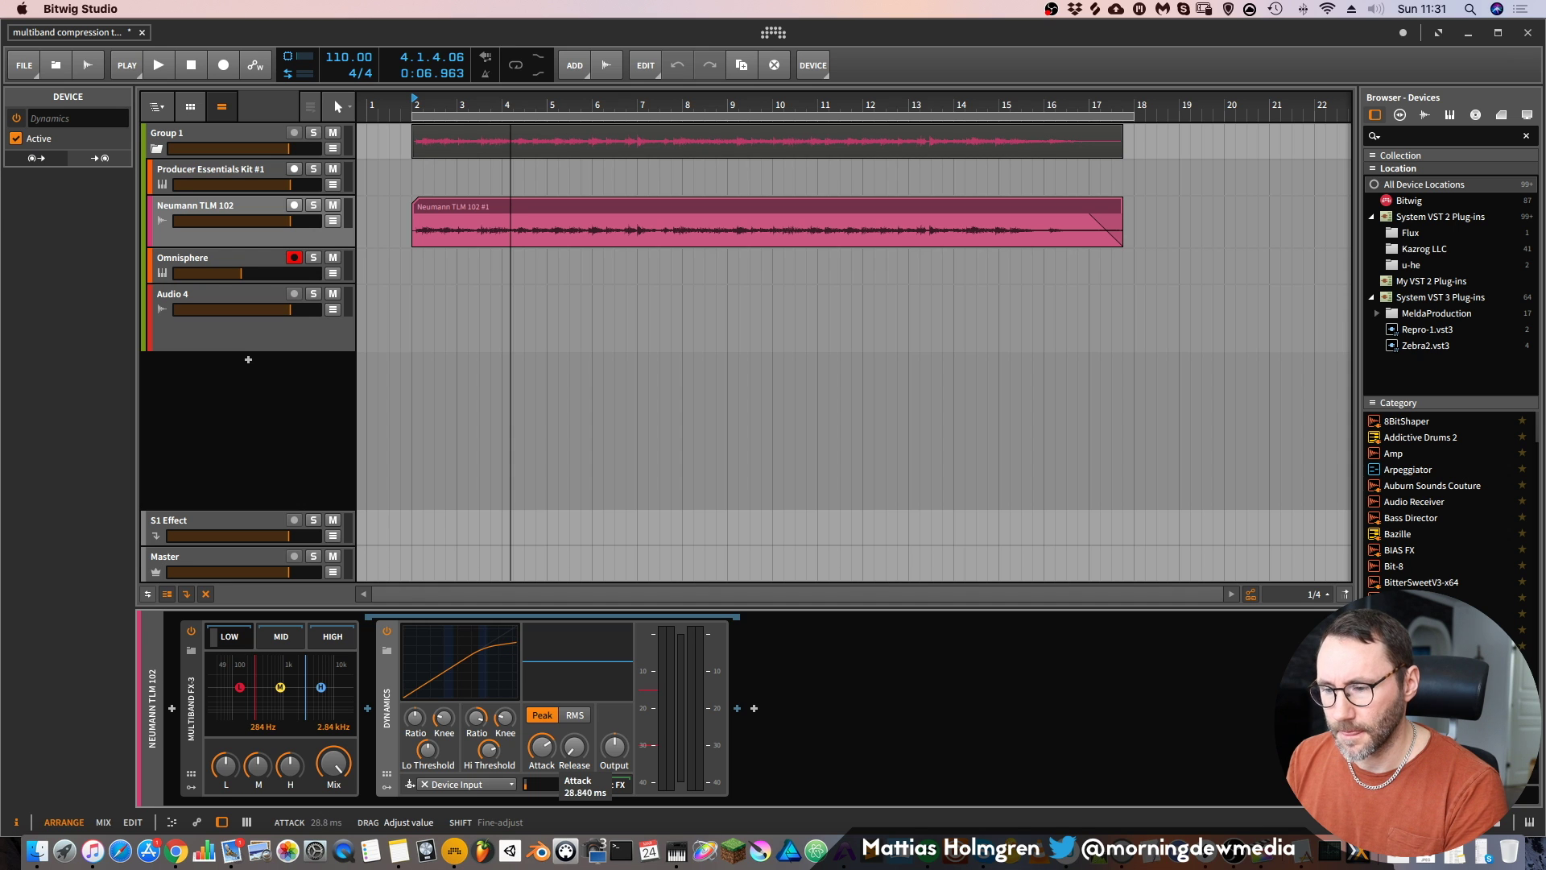
pyautogui.press('space')
pyautogui.moveTo(573, 747); pyautogui.dragTo(574, 755)
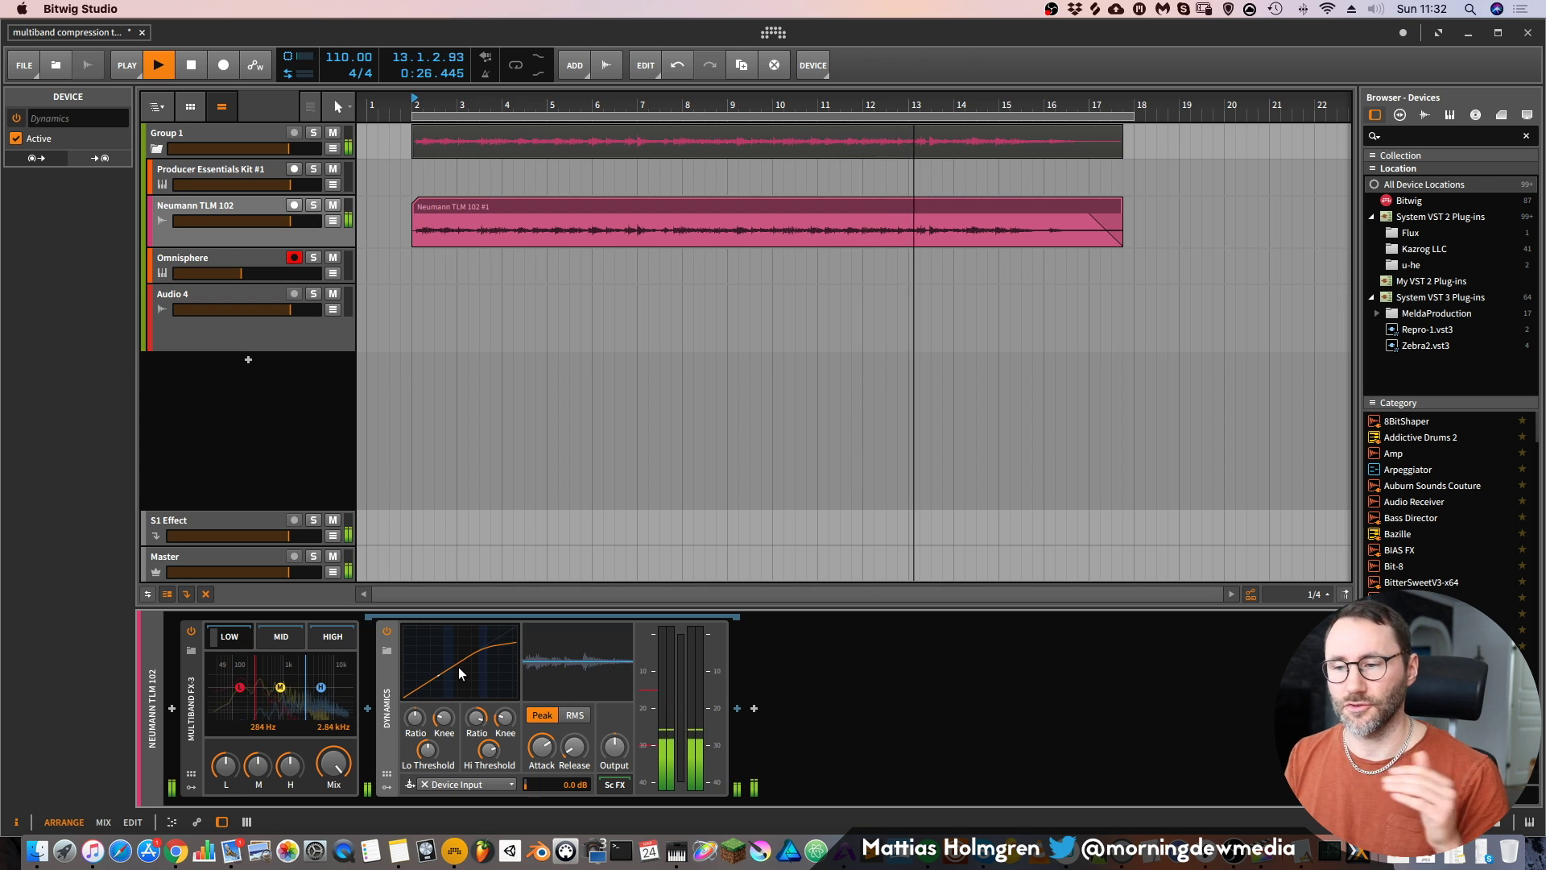
# Lower the Dynamics high threshold to about -28.7 dB while listening to the vocal, and stop playback
pyautogui.moveTo(483, 752); pyautogui.dragTo(484, 802)
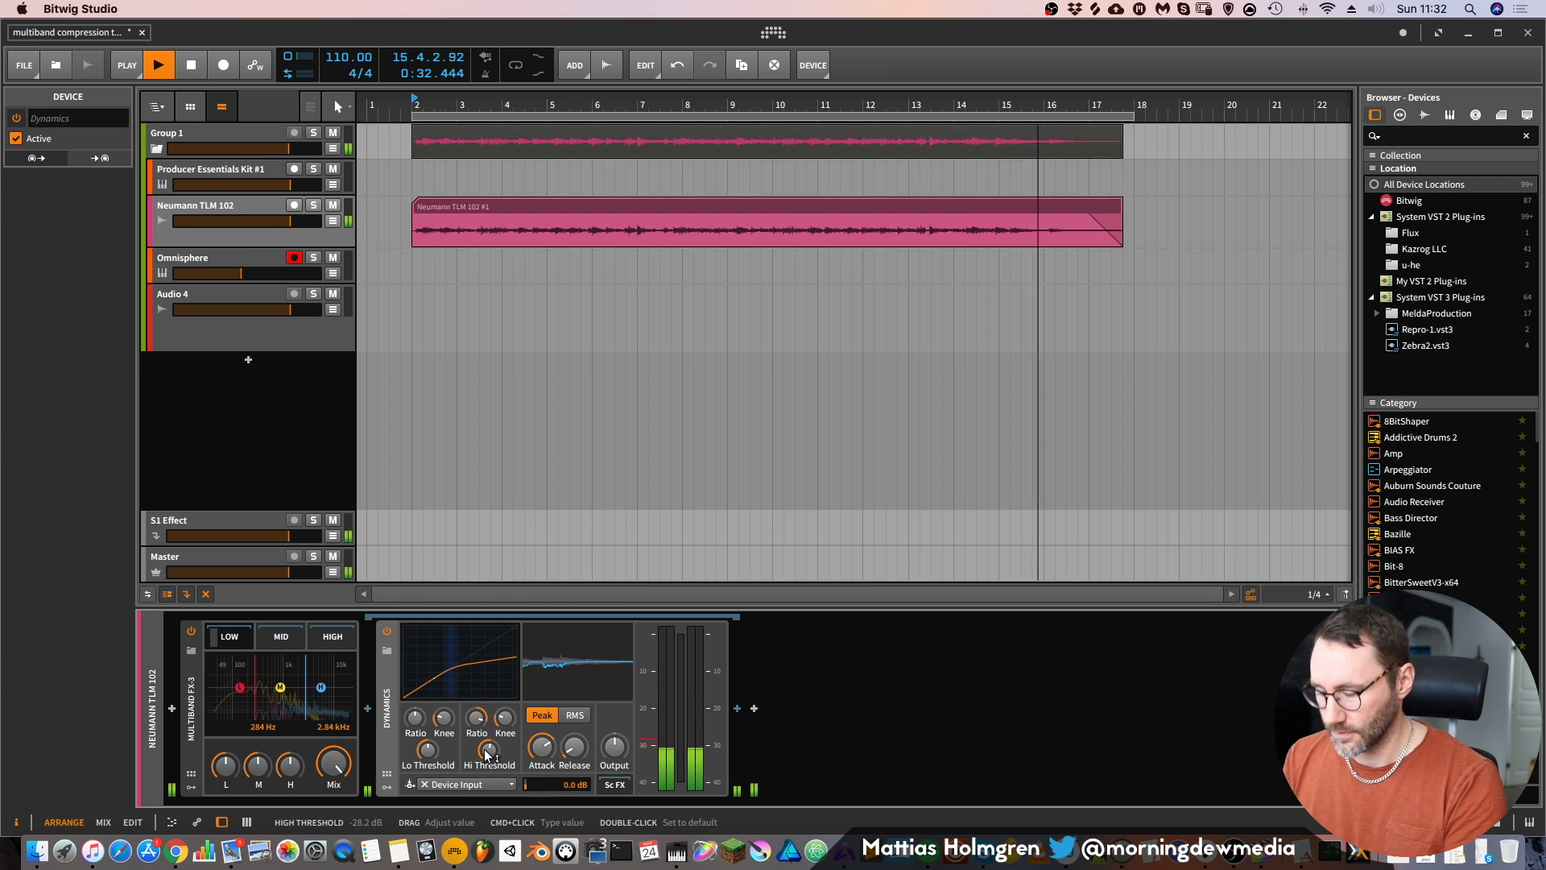
pyautogui.press('space')
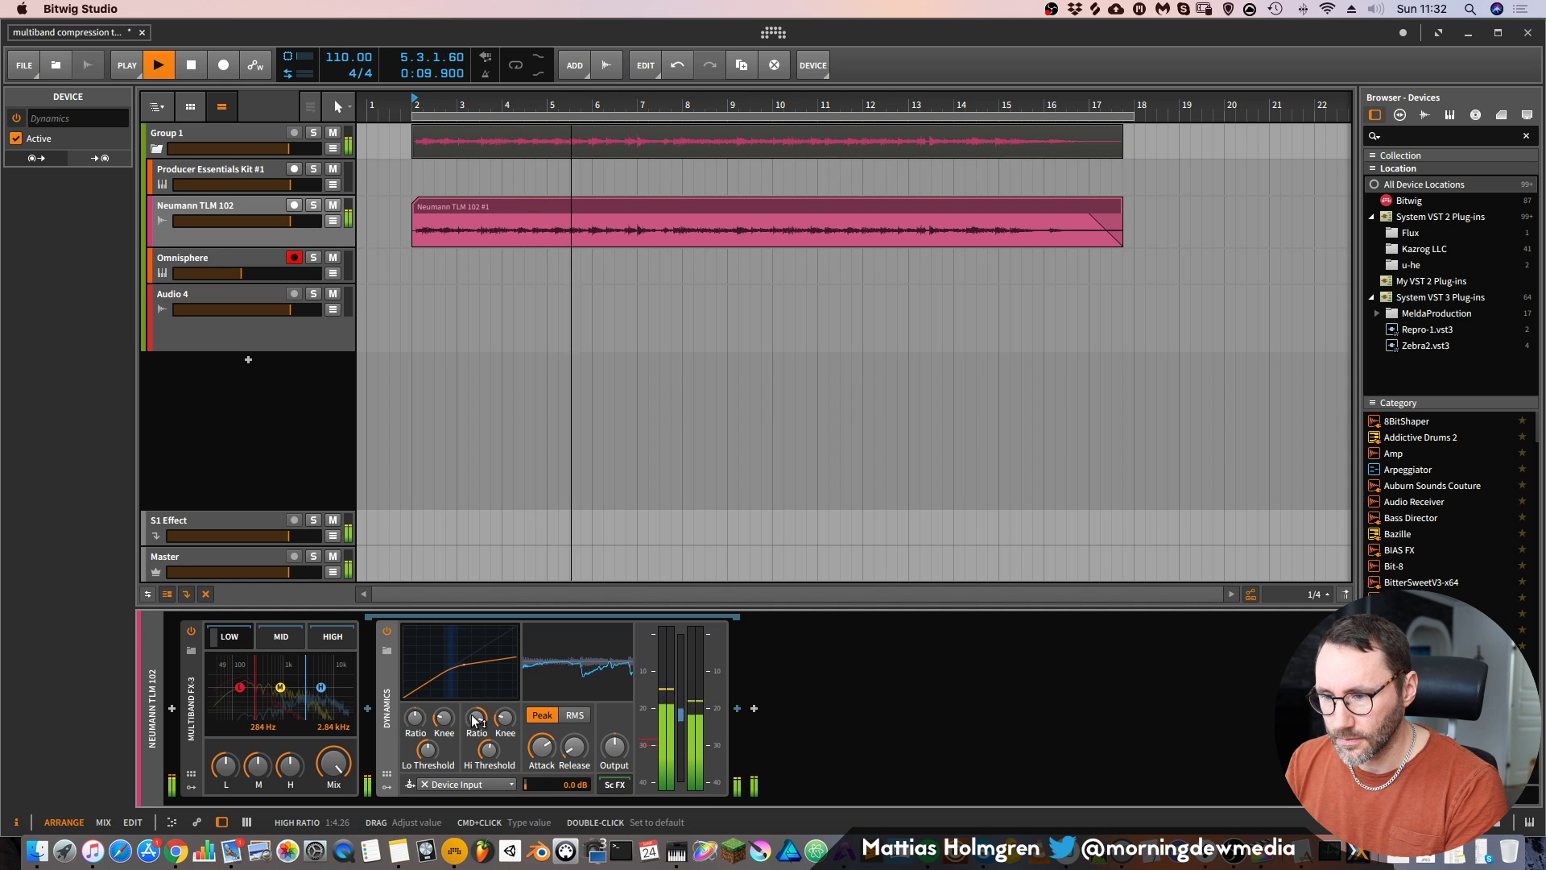
pyautogui.scroll(-1, 475, 719)
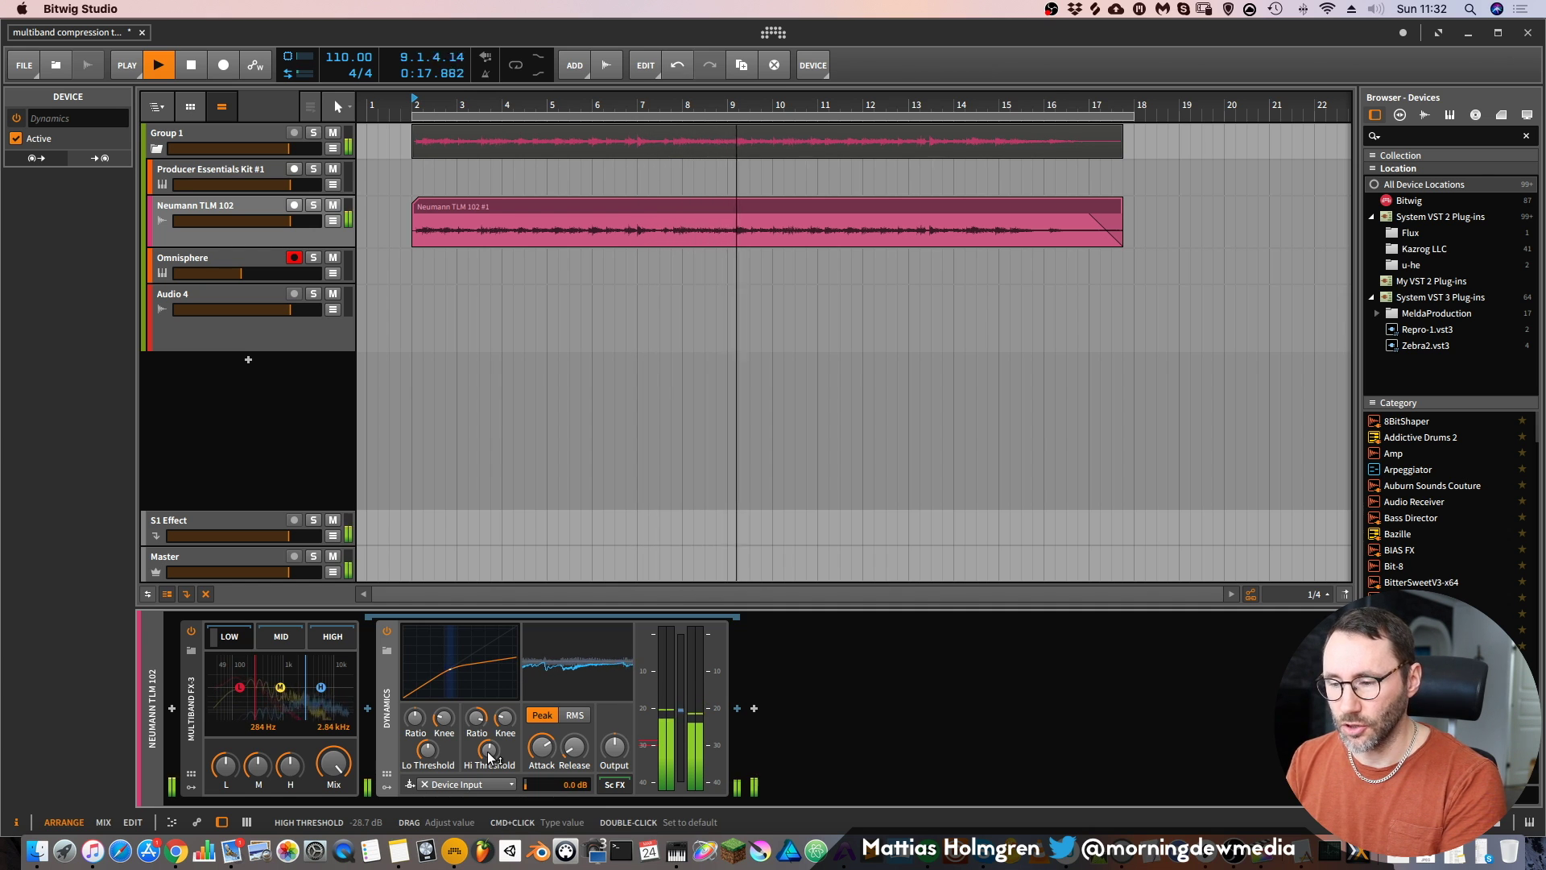
pyautogui.press('space')
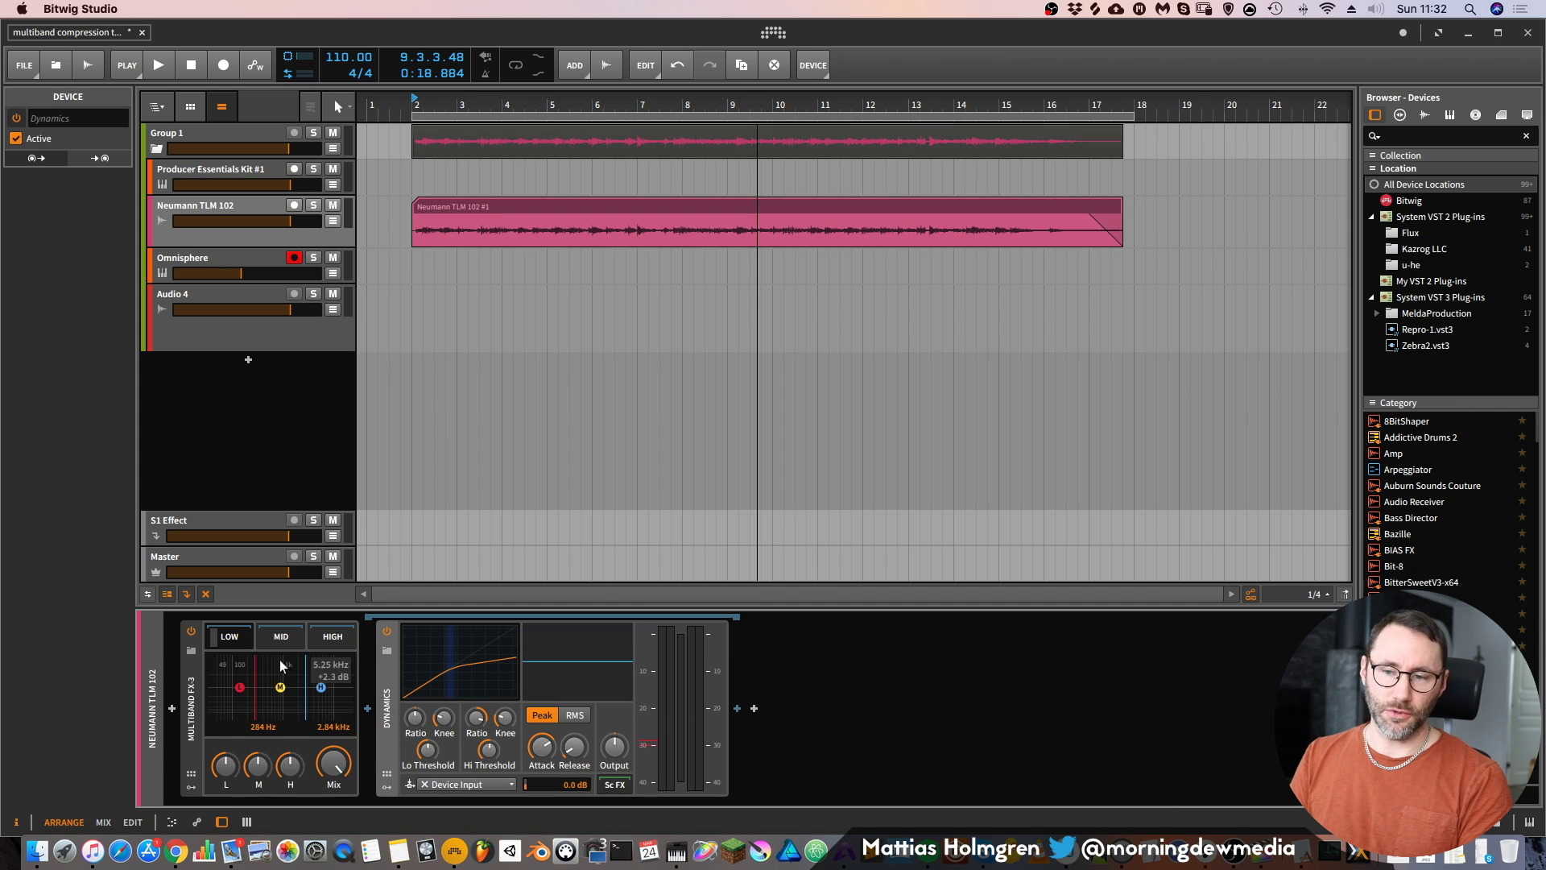
# Turn the Mix of Multiband FX-3 down to 0 %
pyautogui.moveTo(327, 766); pyautogui.dragTo(327, 761)
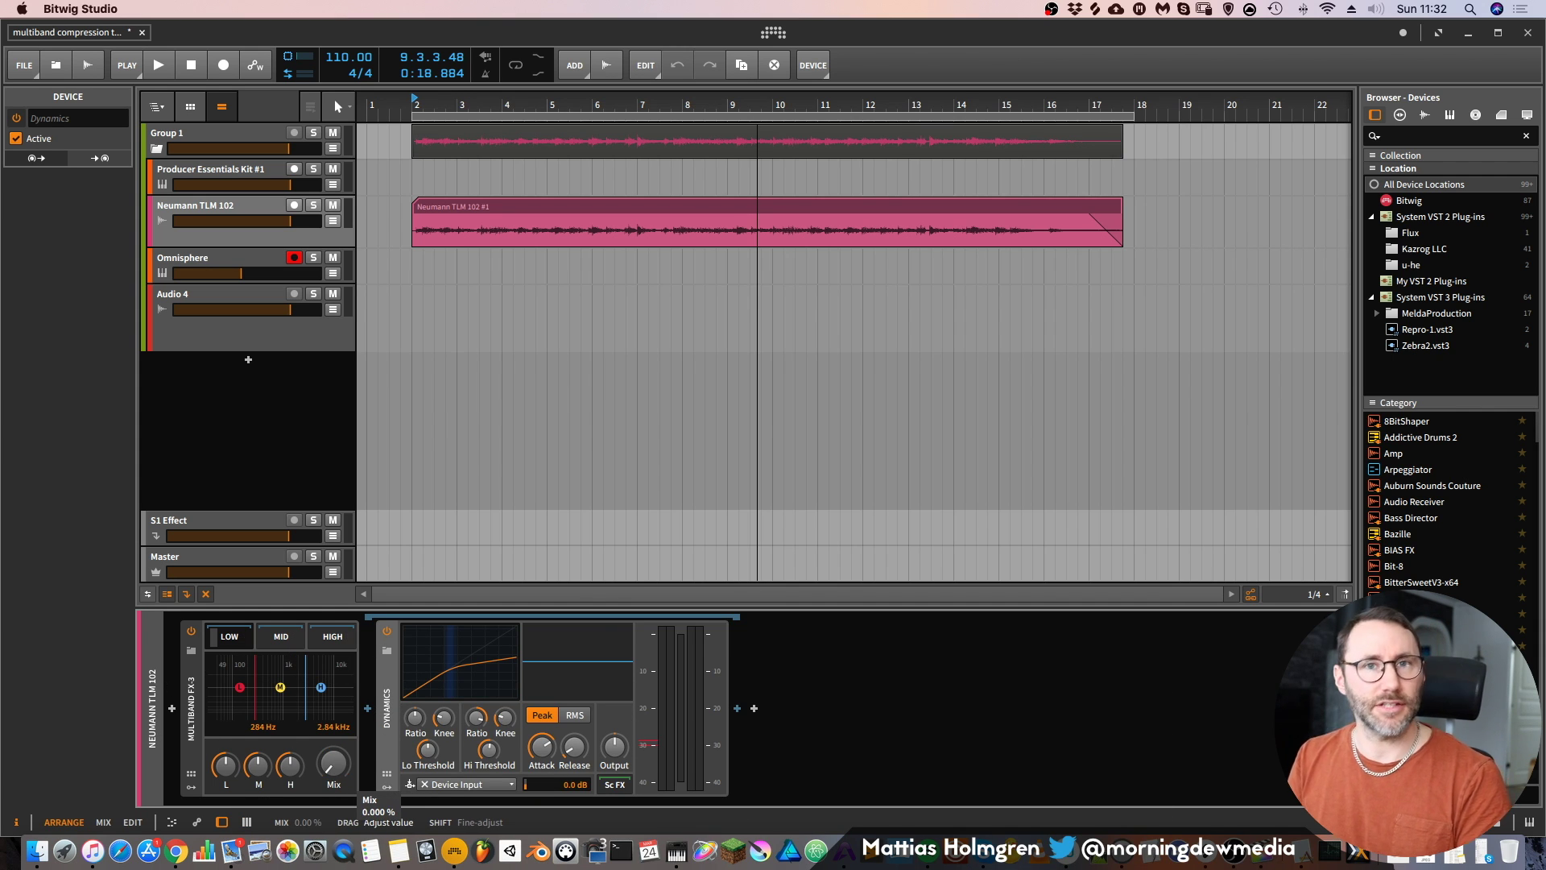
pyautogui.moveTo(333, 762); pyautogui.dragTo(332, 759)
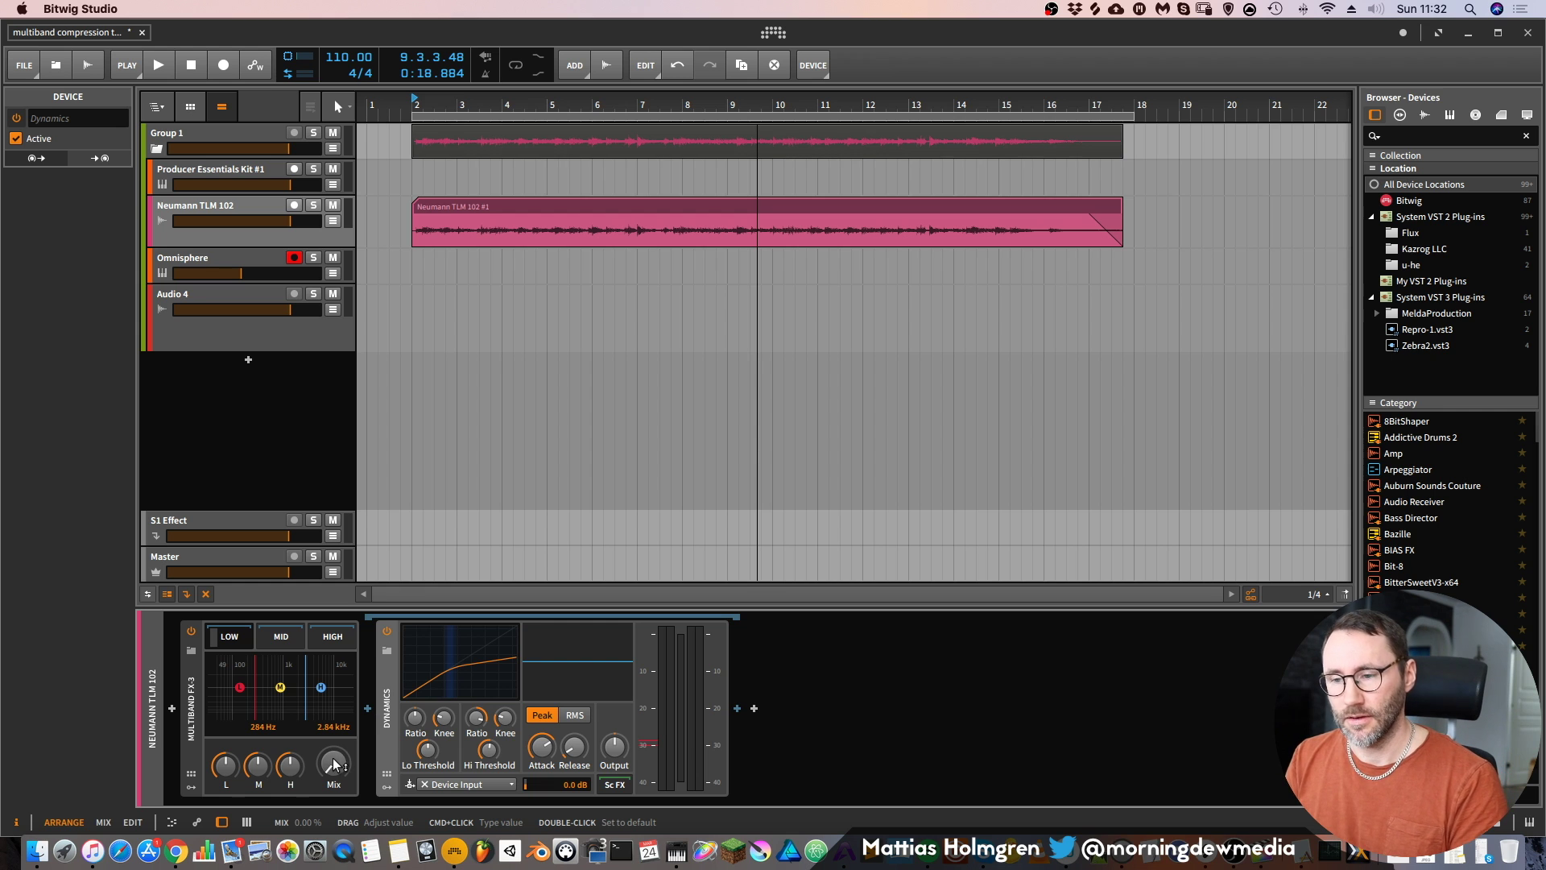
# Insert a Chain device before Dynamics in the low band and move the Dynamics device inside it
pyautogui.click(367, 717)
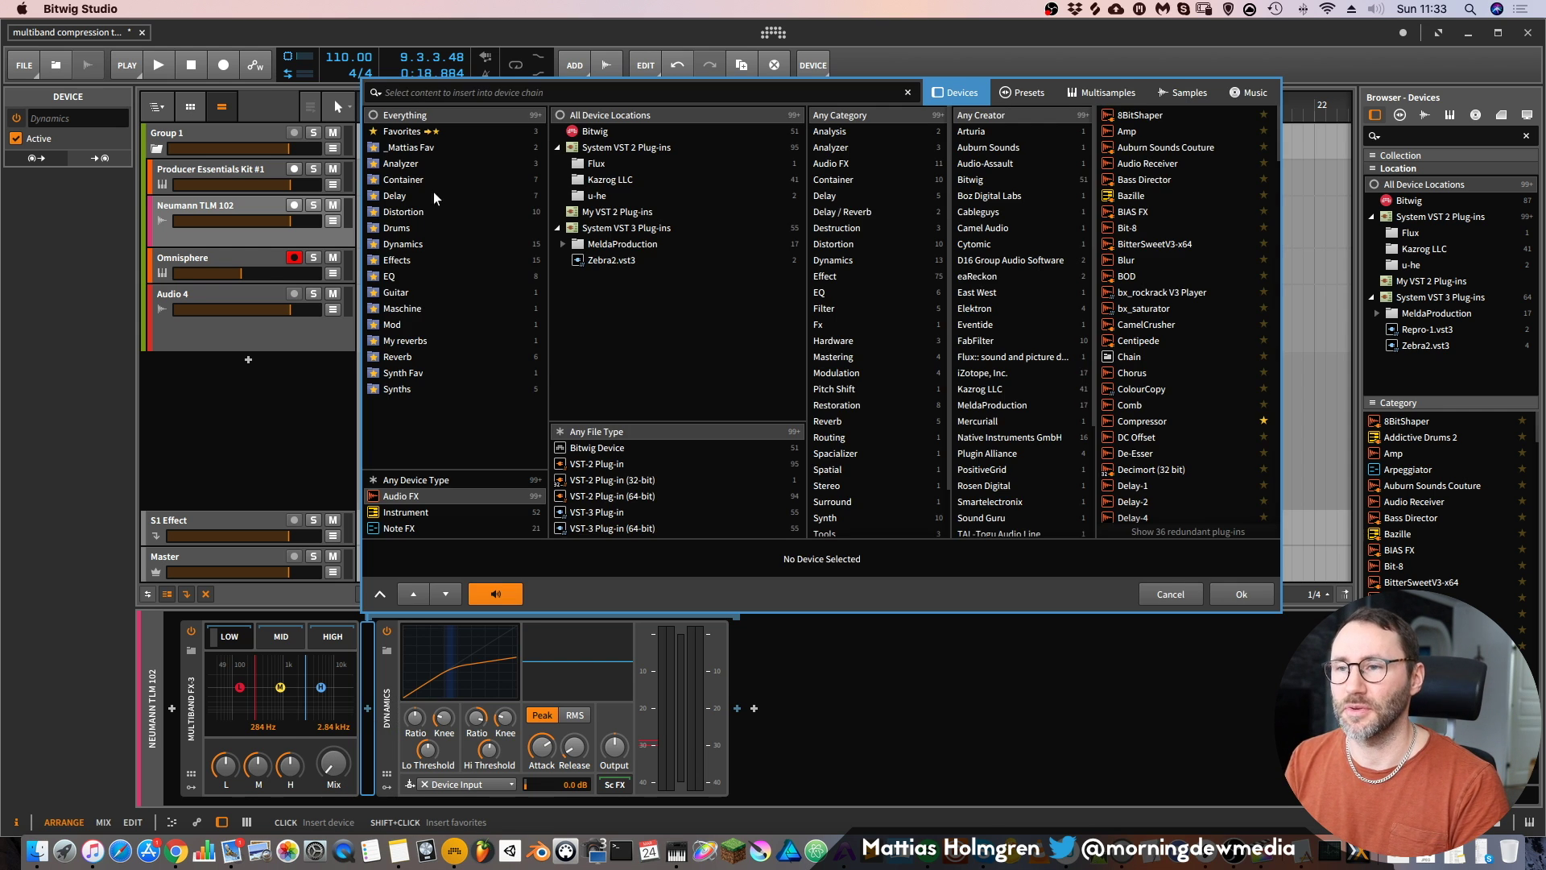
pyautogui.press('Return')
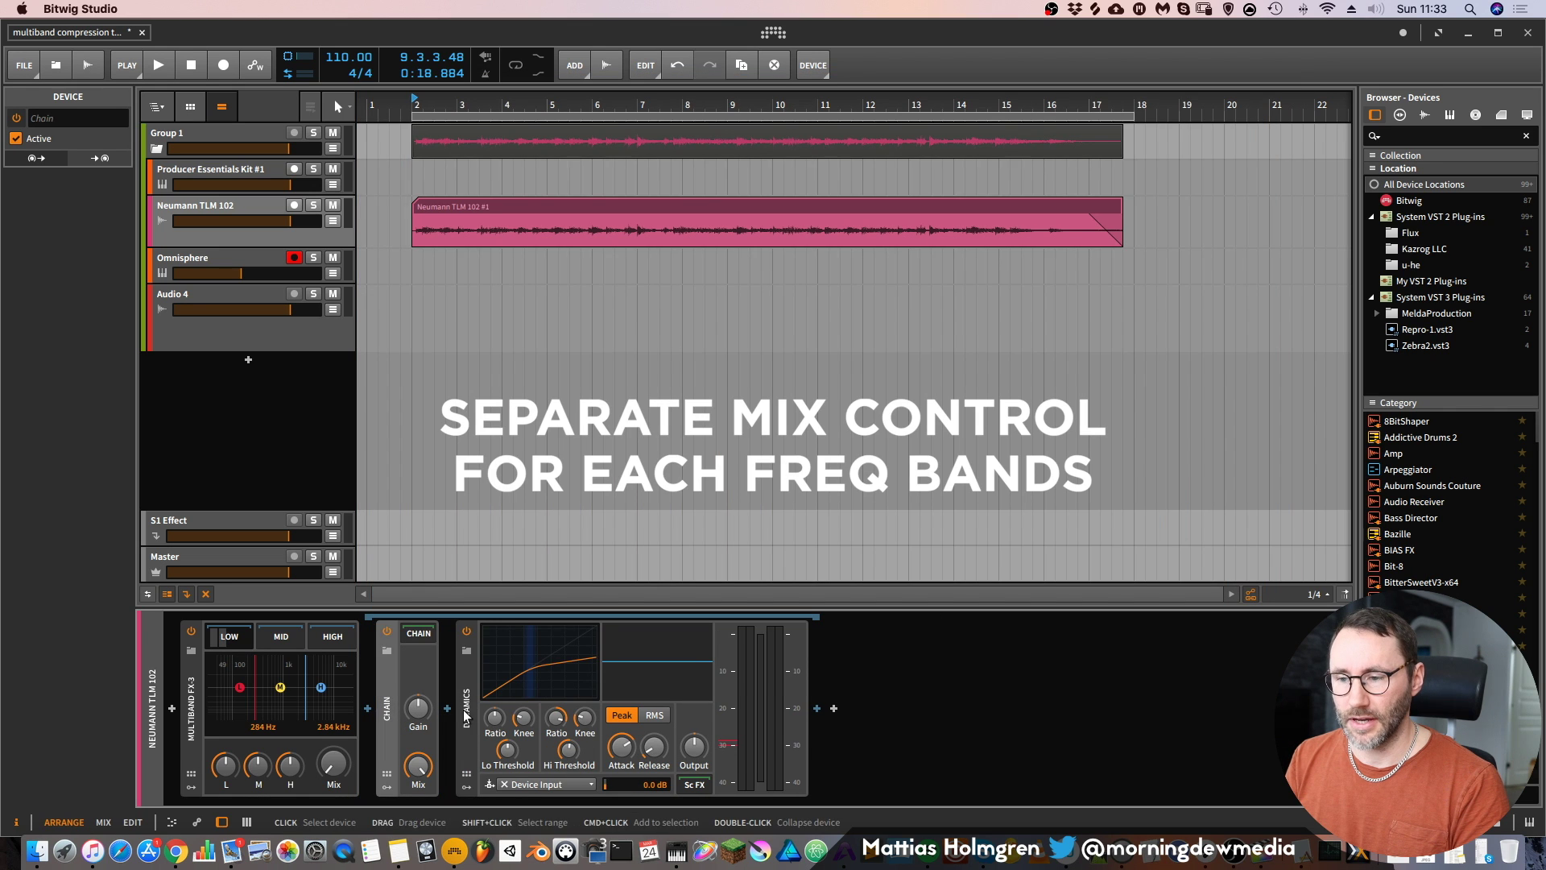
pyautogui.click(467, 644)
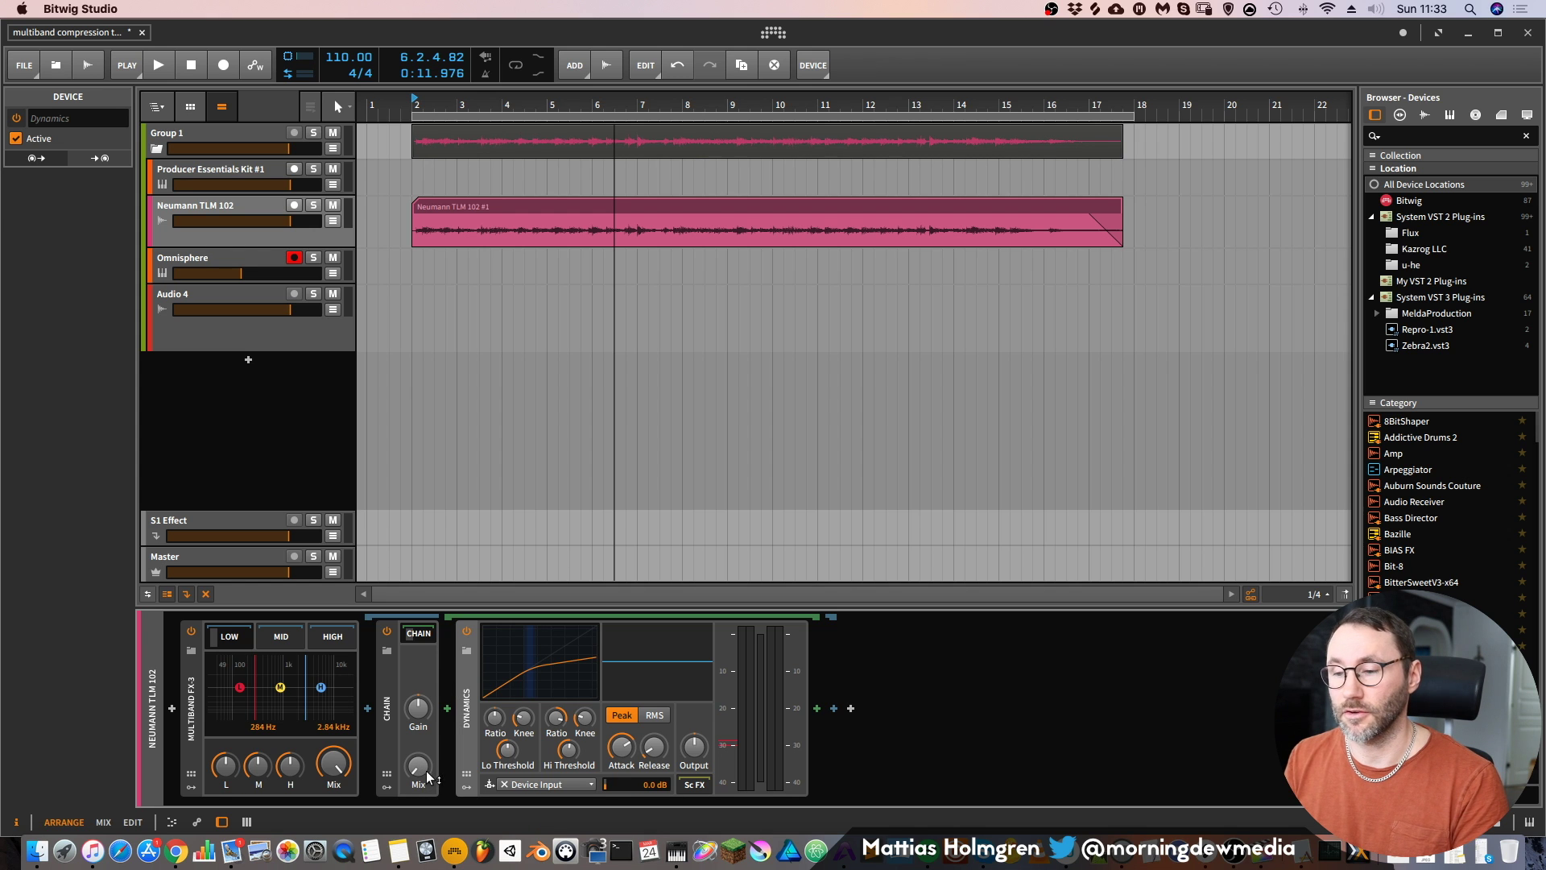
# Play the vocal while raising the Chain's Mix from fully dry to fully wet, and stop playback
pyautogui.press('space')
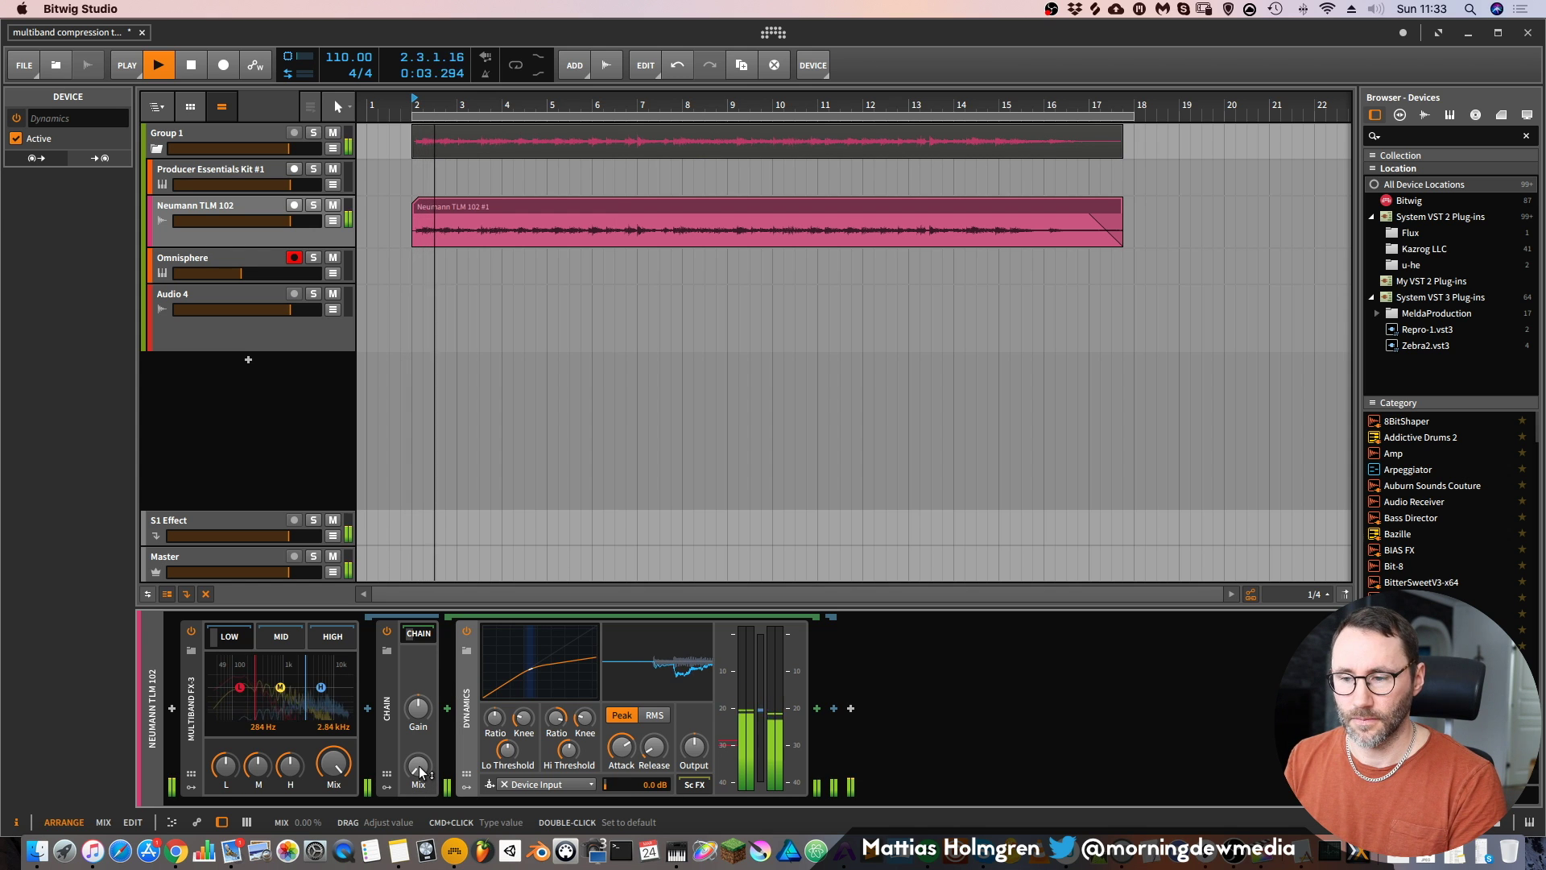
pyautogui.moveTo(419, 772); pyautogui.dragTo(420, 709)
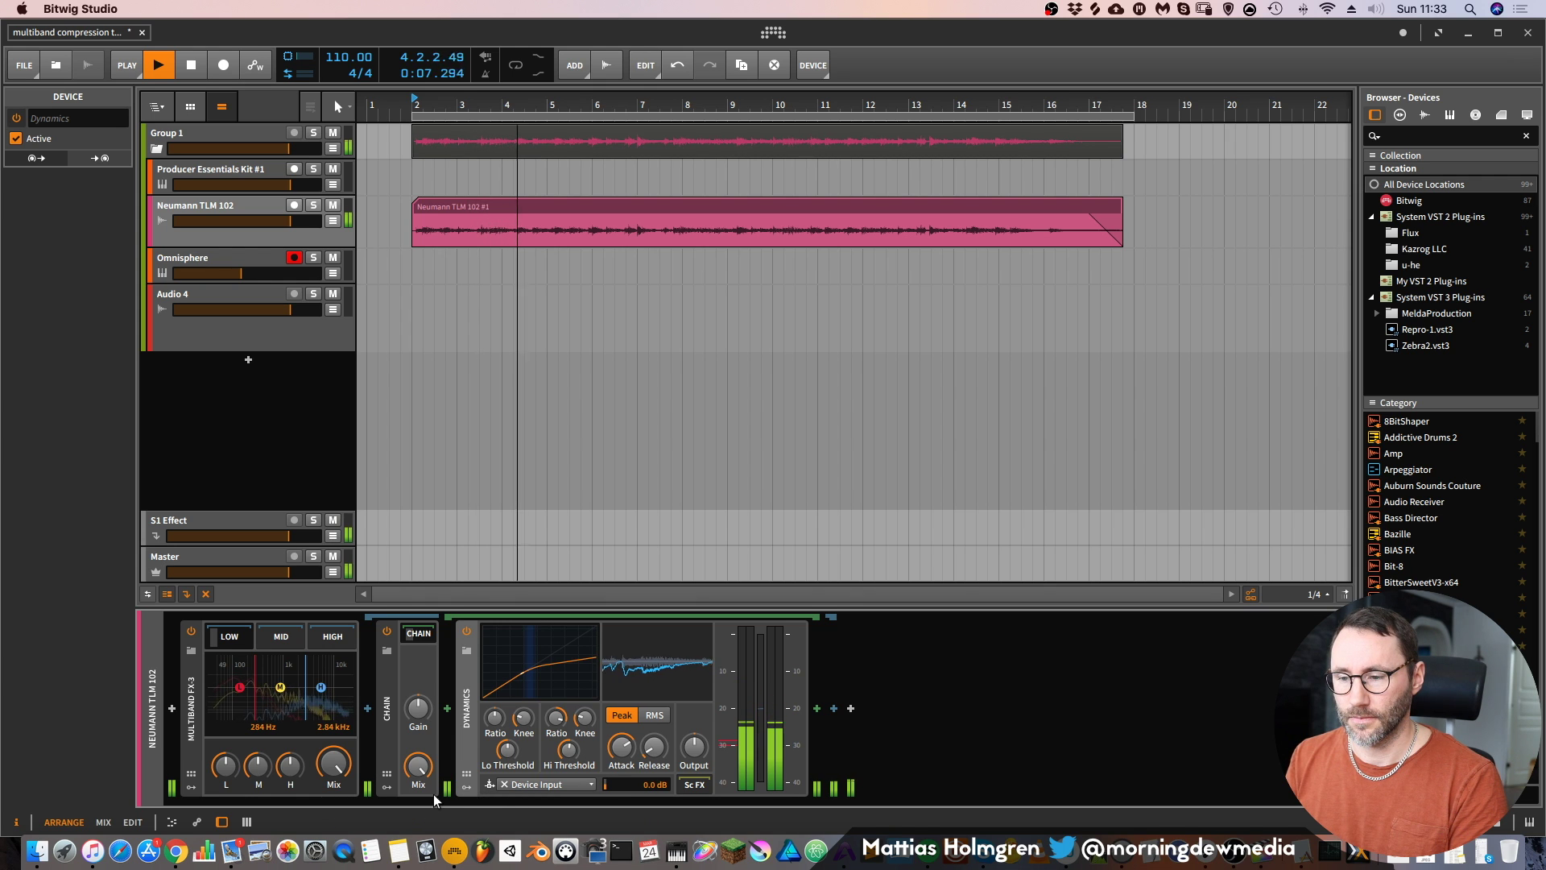
pyautogui.press('space')
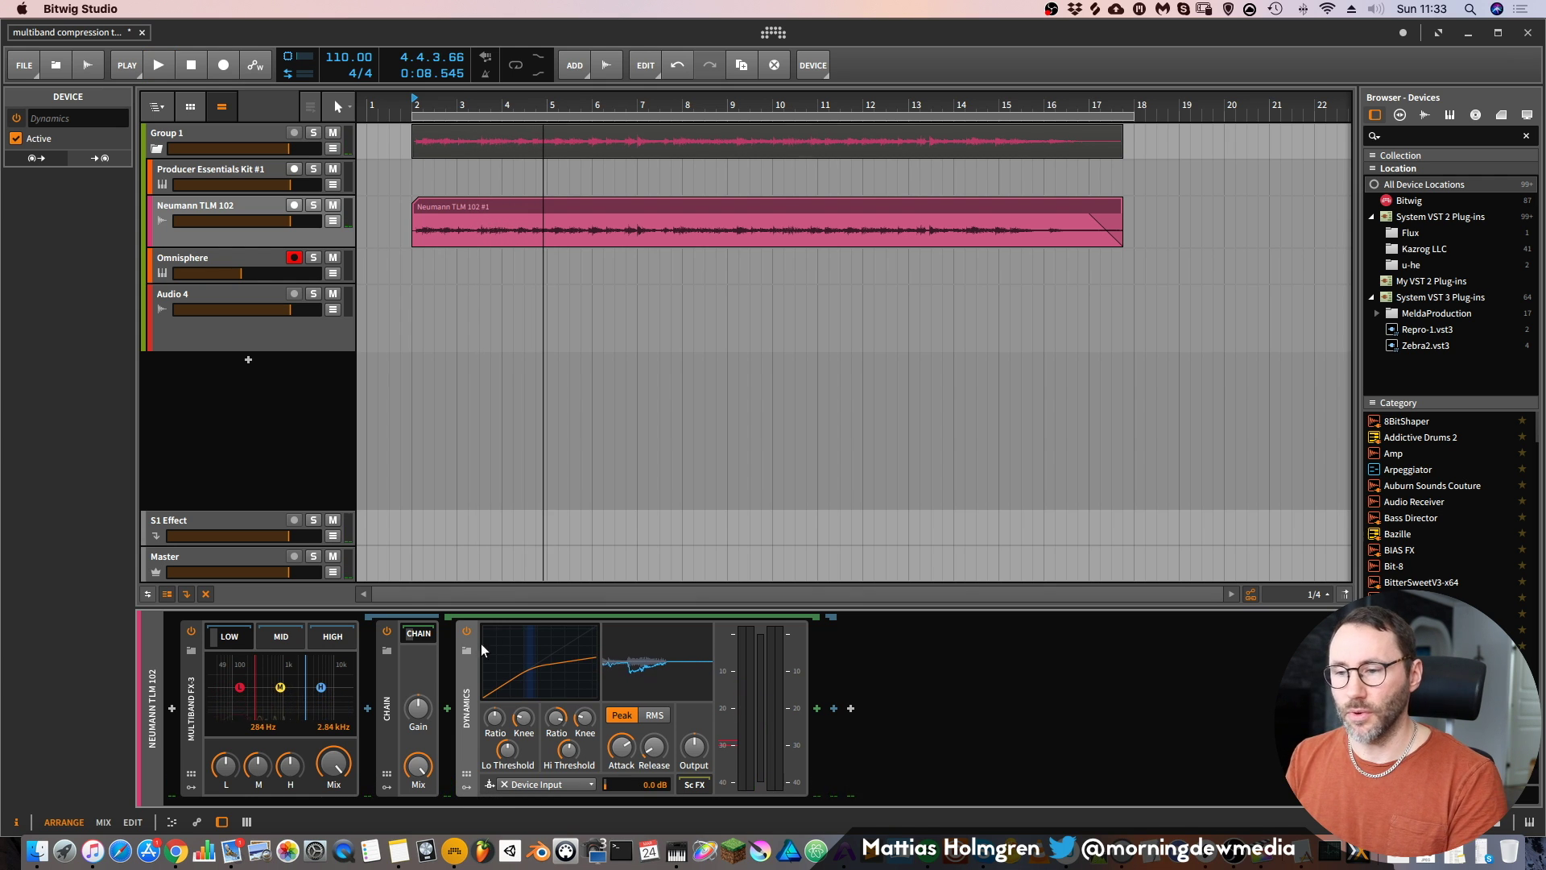
# Copy the low band's Chain device, including the Dynamics inside it, into the mid and high bands of Multiband FX-3
pyautogui.click(417, 634)
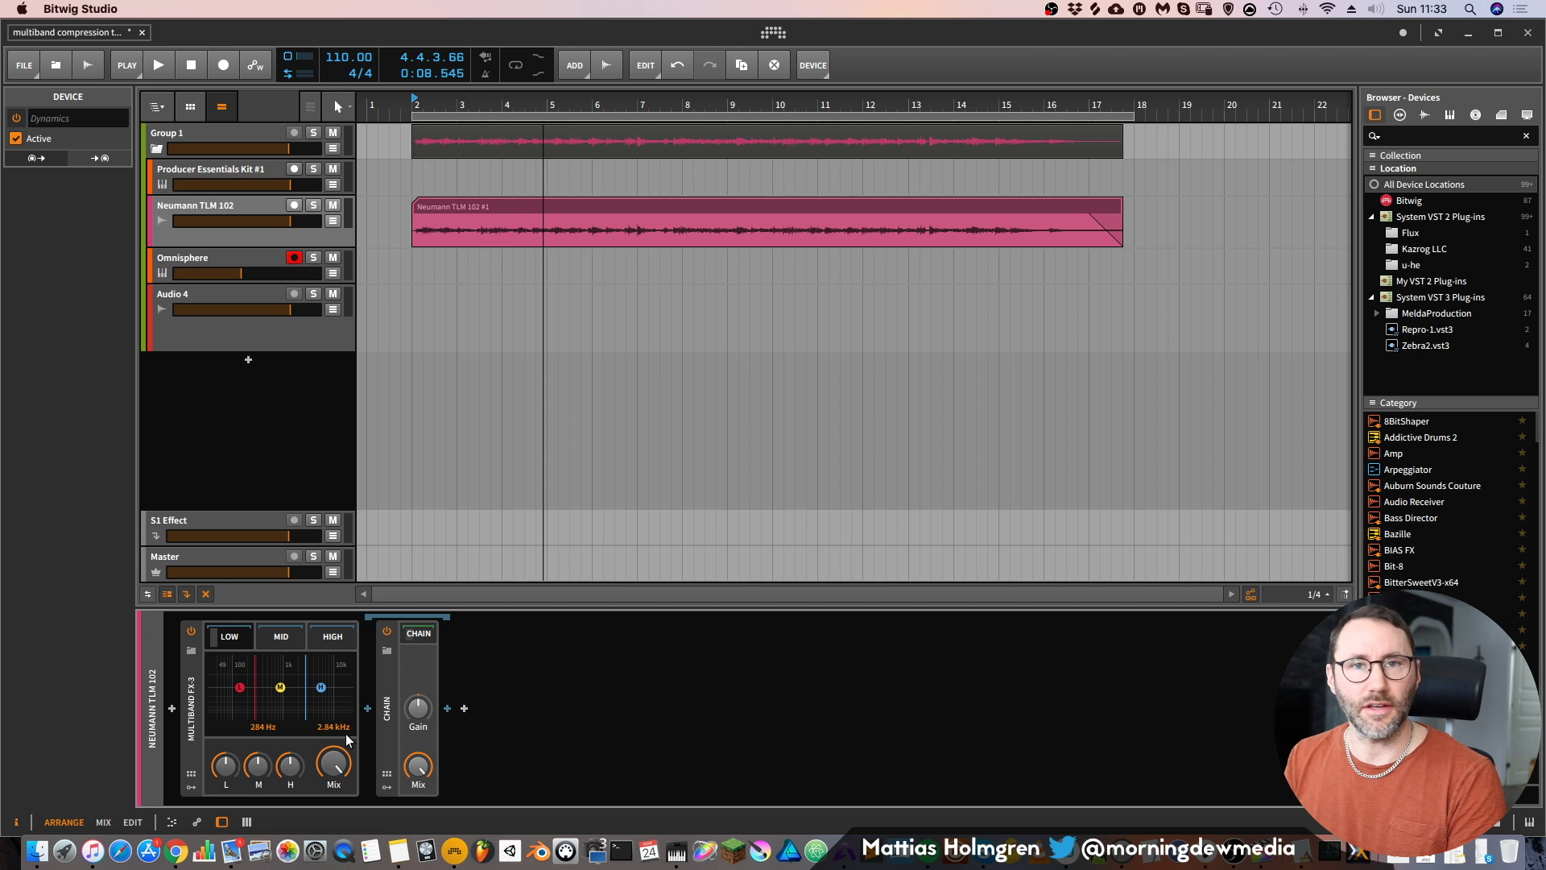
pyautogui.click(385, 685)
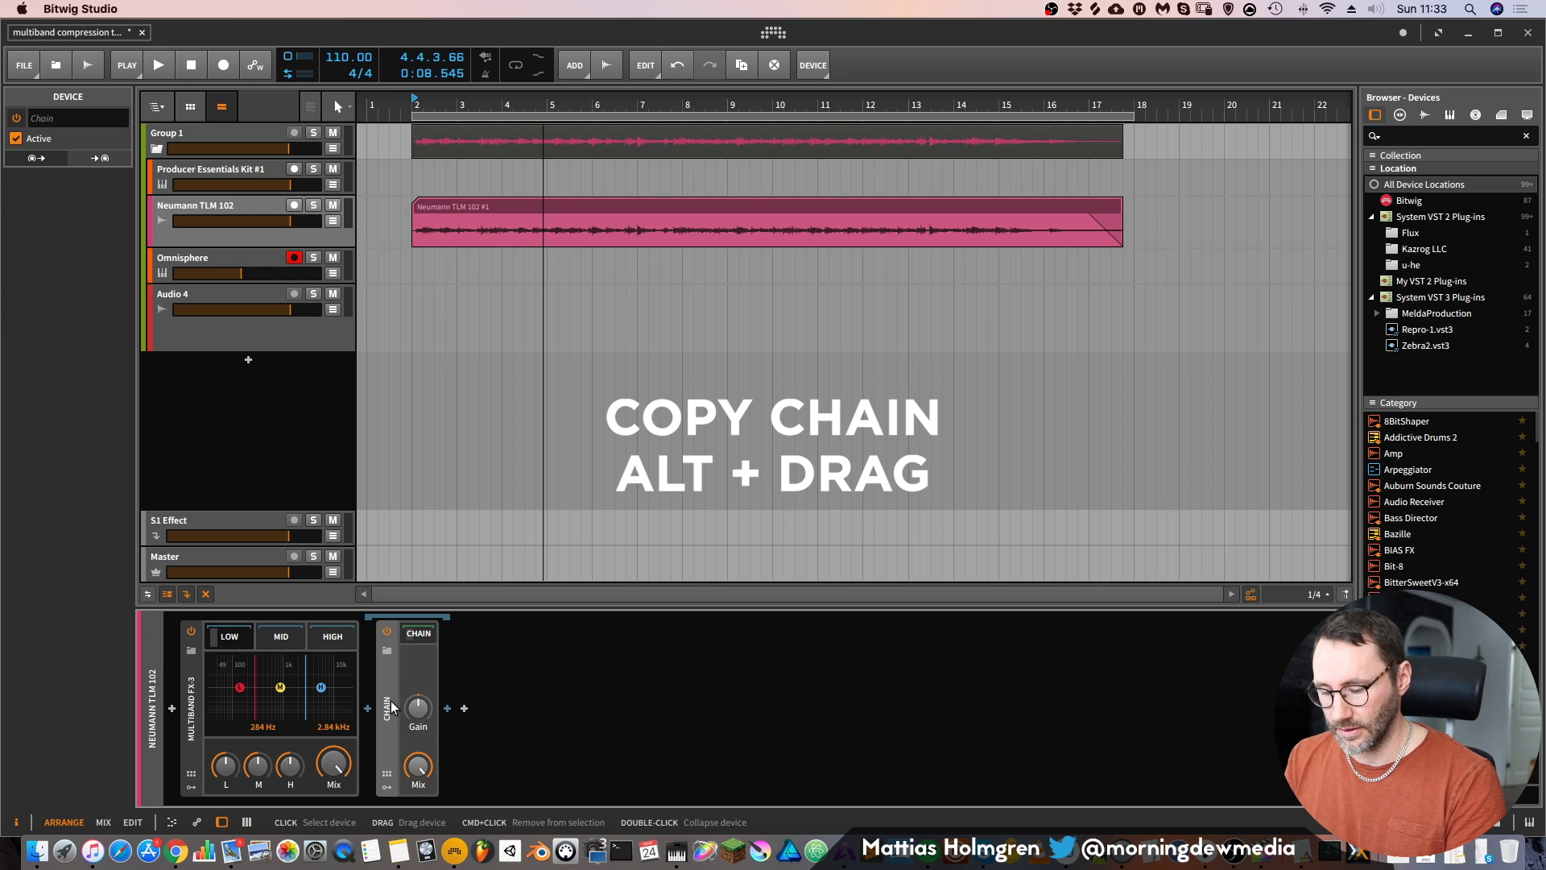
pyautogui.moveTo(392, 708); pyautogui.dragTo(378, 662)
pyautogui.moveTo(272, 641)
pyautogui.mouseDown()
pyautogui.moveTo(387, 713)
pyautogui.moveTo(335, 639)
pyautogui.moveTo(277, 638)
pyautogui.mouseUp()
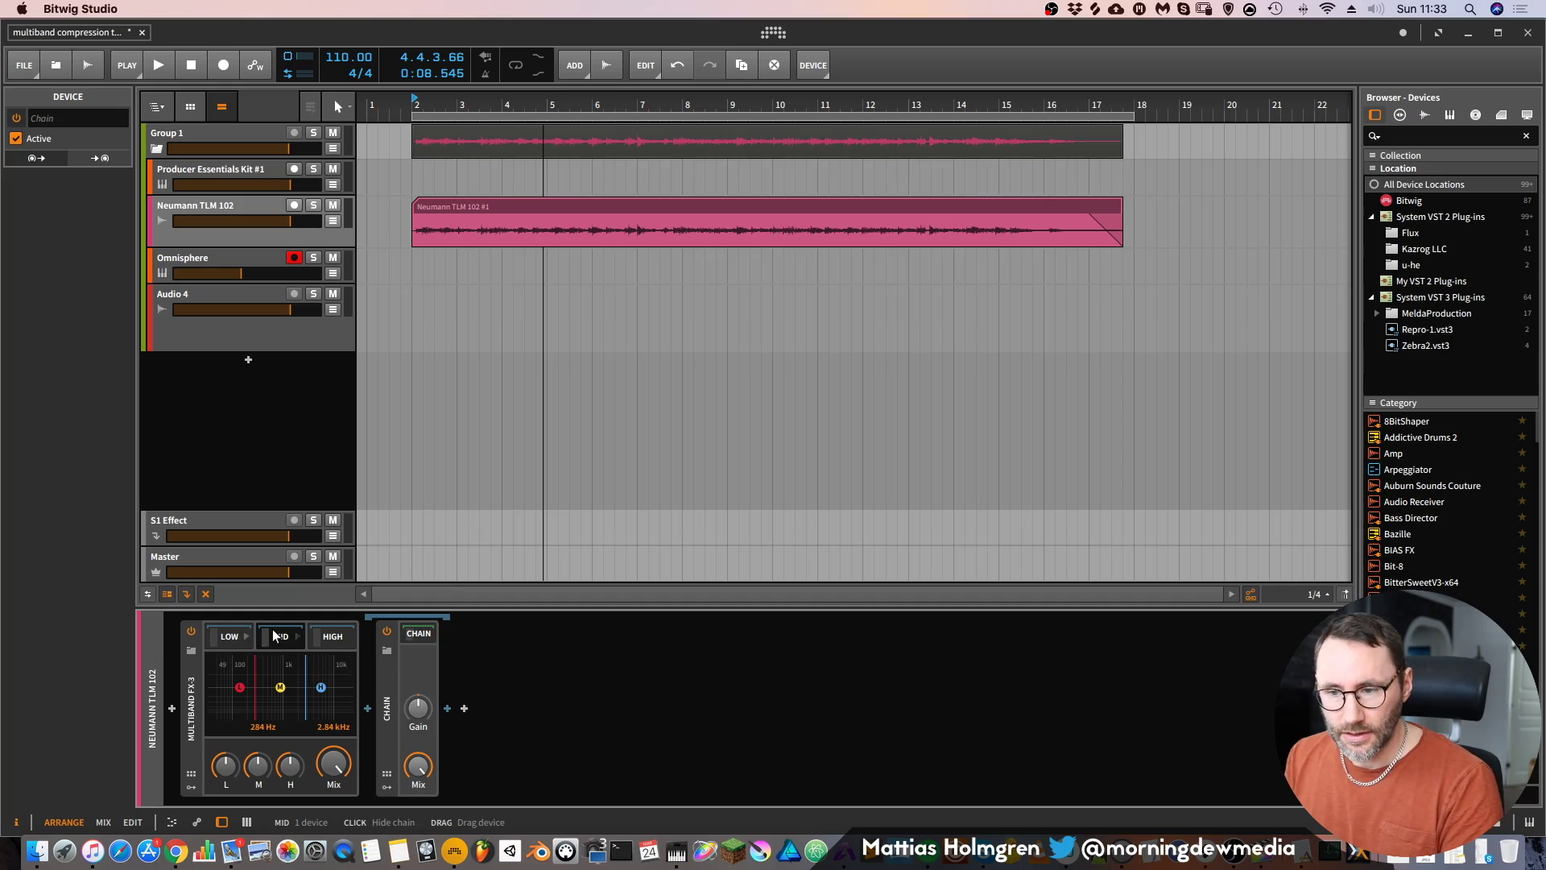
pyautogui.click(273, 634)
pyautogui.click(273, 634)
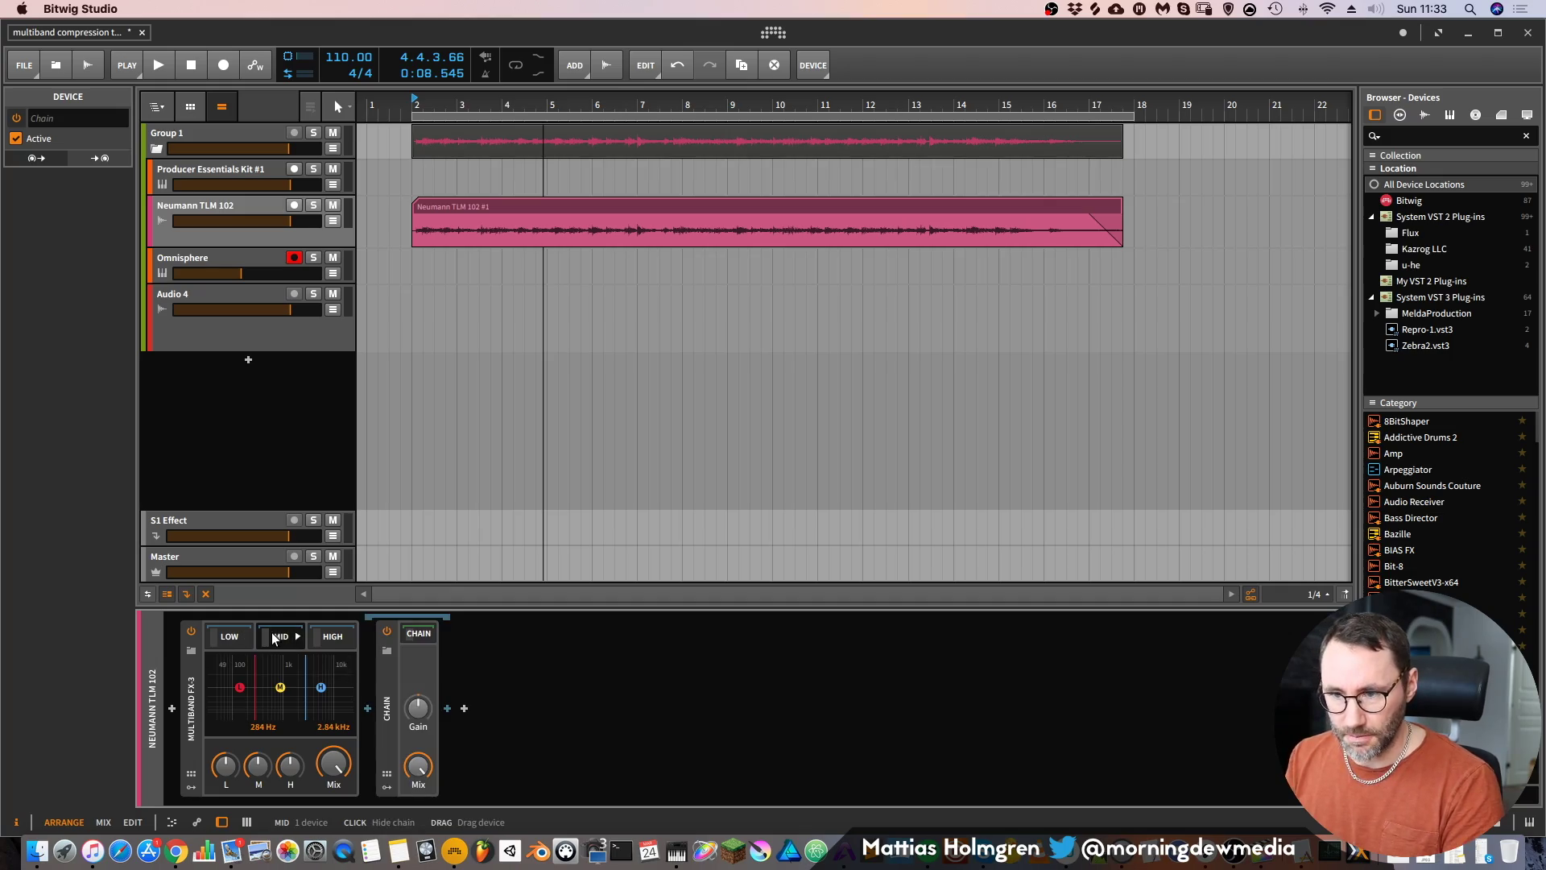
# While the vocal plays, set the mid band's Dynamics to about -34.3 dB high threshold, 1:3.77 high ratio, 6.92 ms attack and 11.7 ms release
pyautogui.click(420, 635)
pyautogui.press('space')
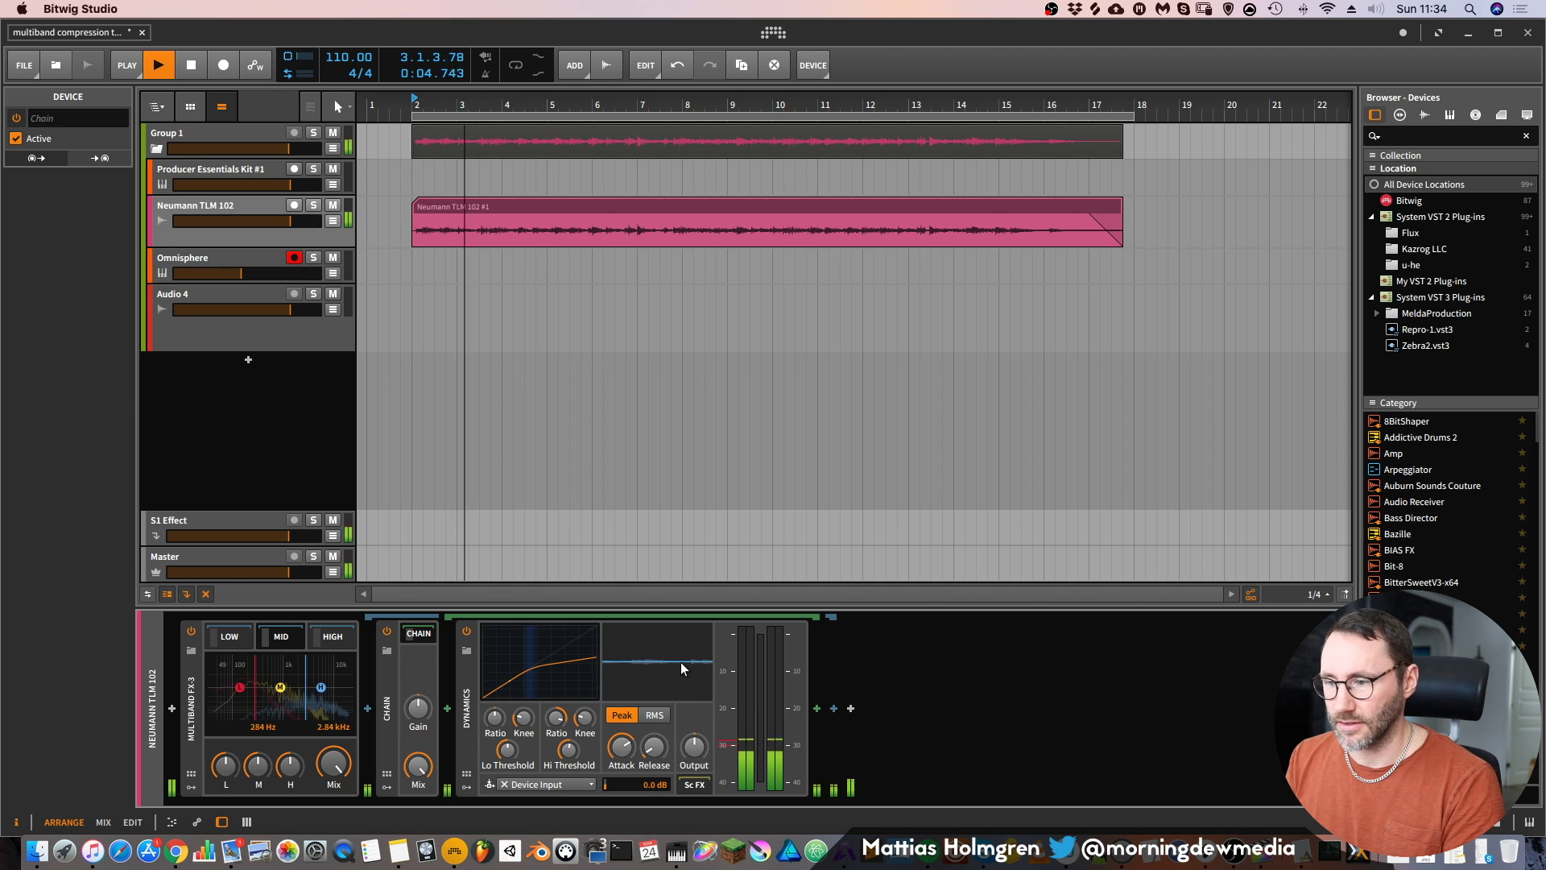
pyautogui.moveTo(524, 677); pyautogui.dragTo(524, 681)
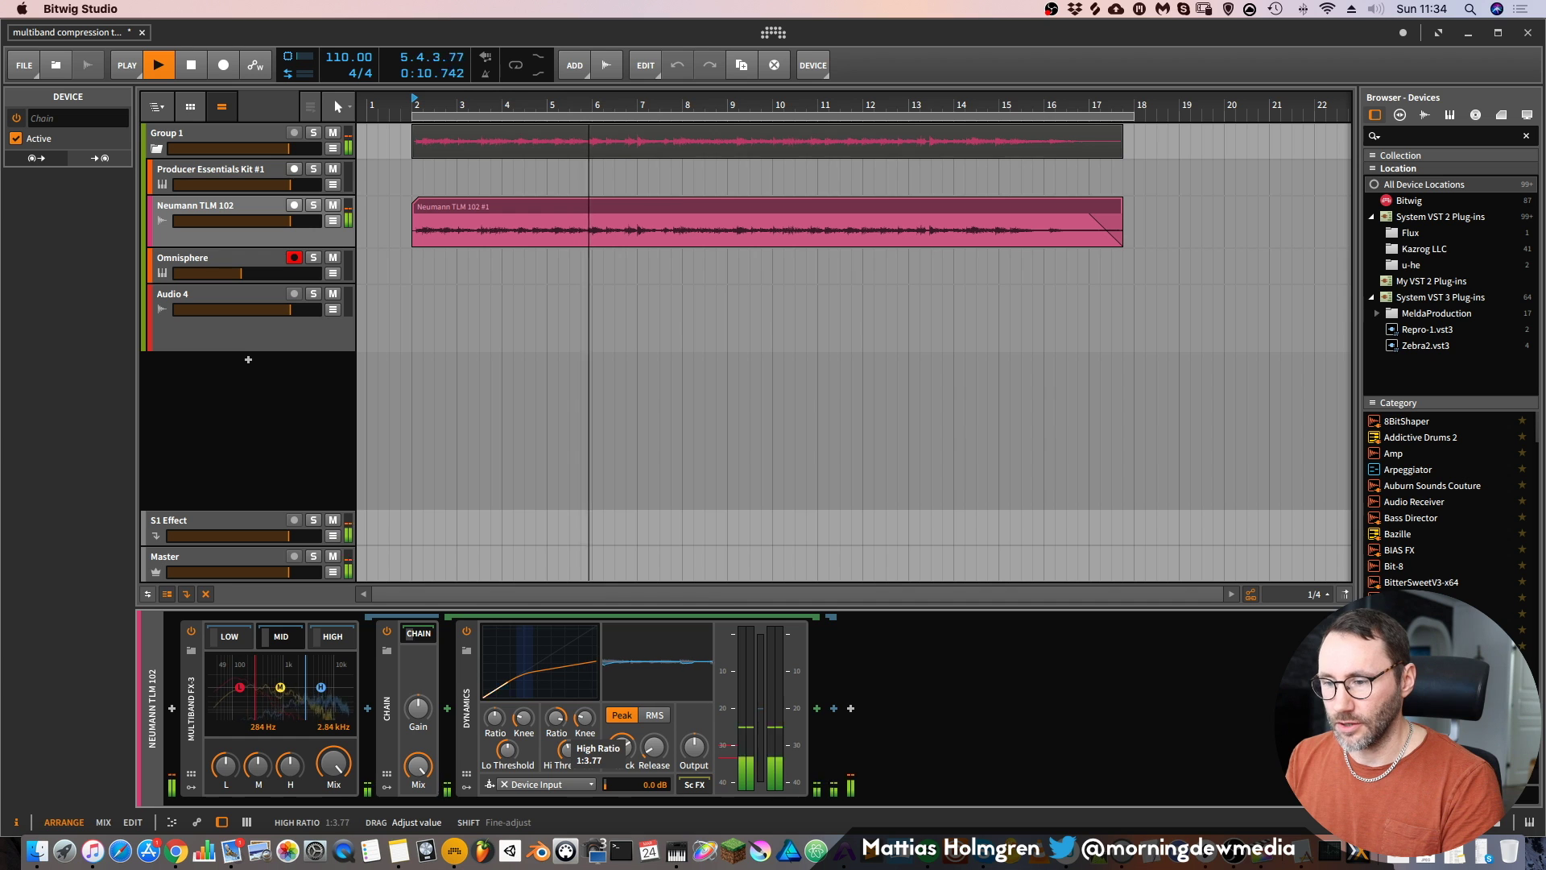
pyautogui.moveTo(621, 747)
pyautogui.mouseDown()
pyautogui.moveTo(621, 760)
pyautogui.moveTo(627, 746)
pyautogui.mouseUp()
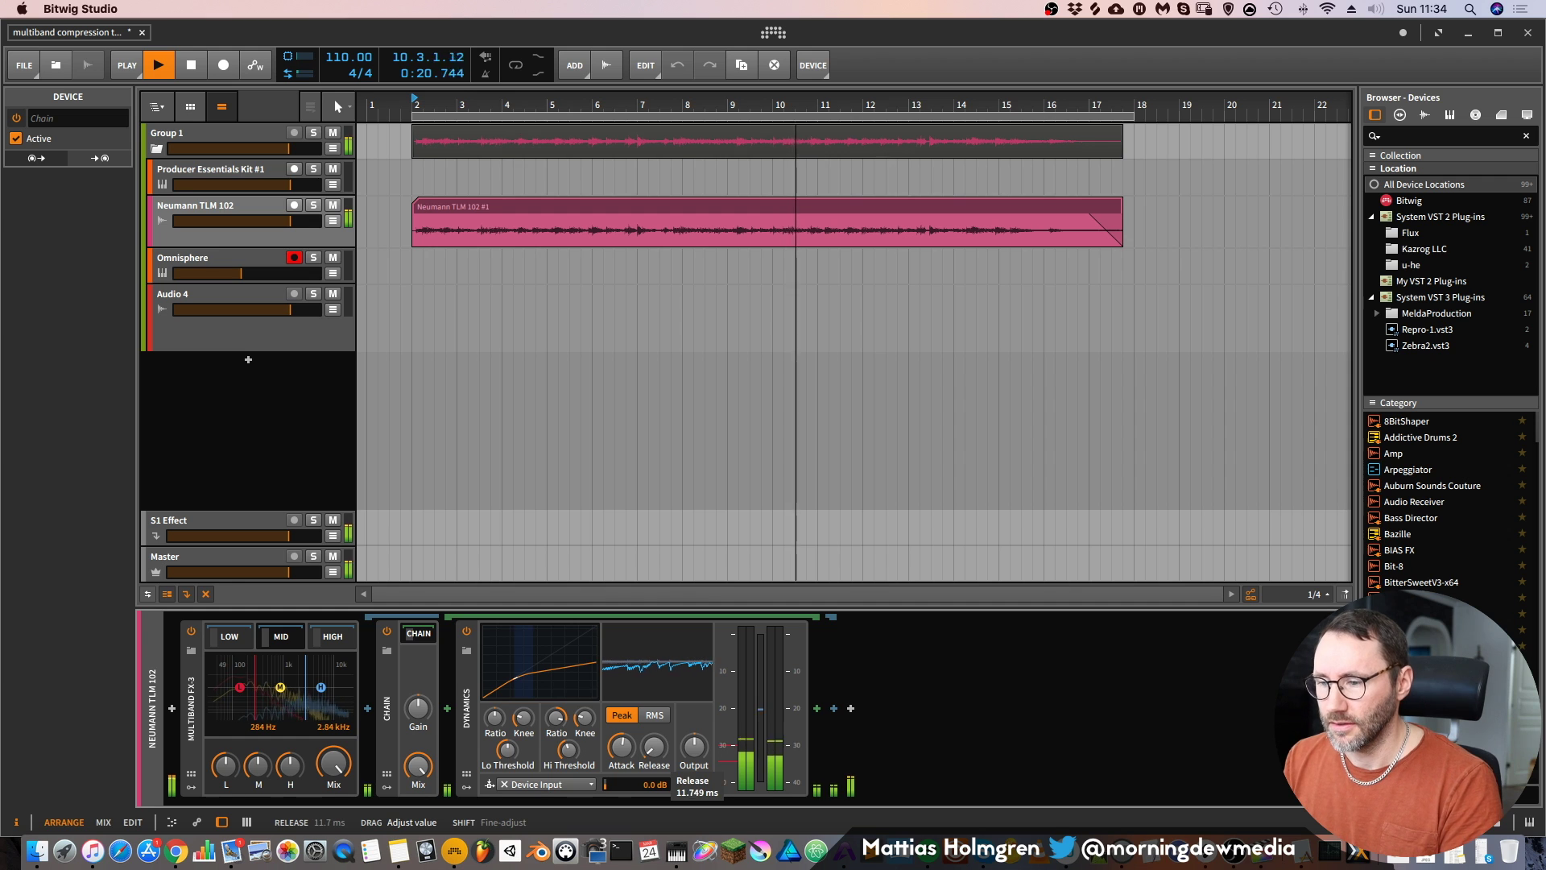
pyautogui.press('space')
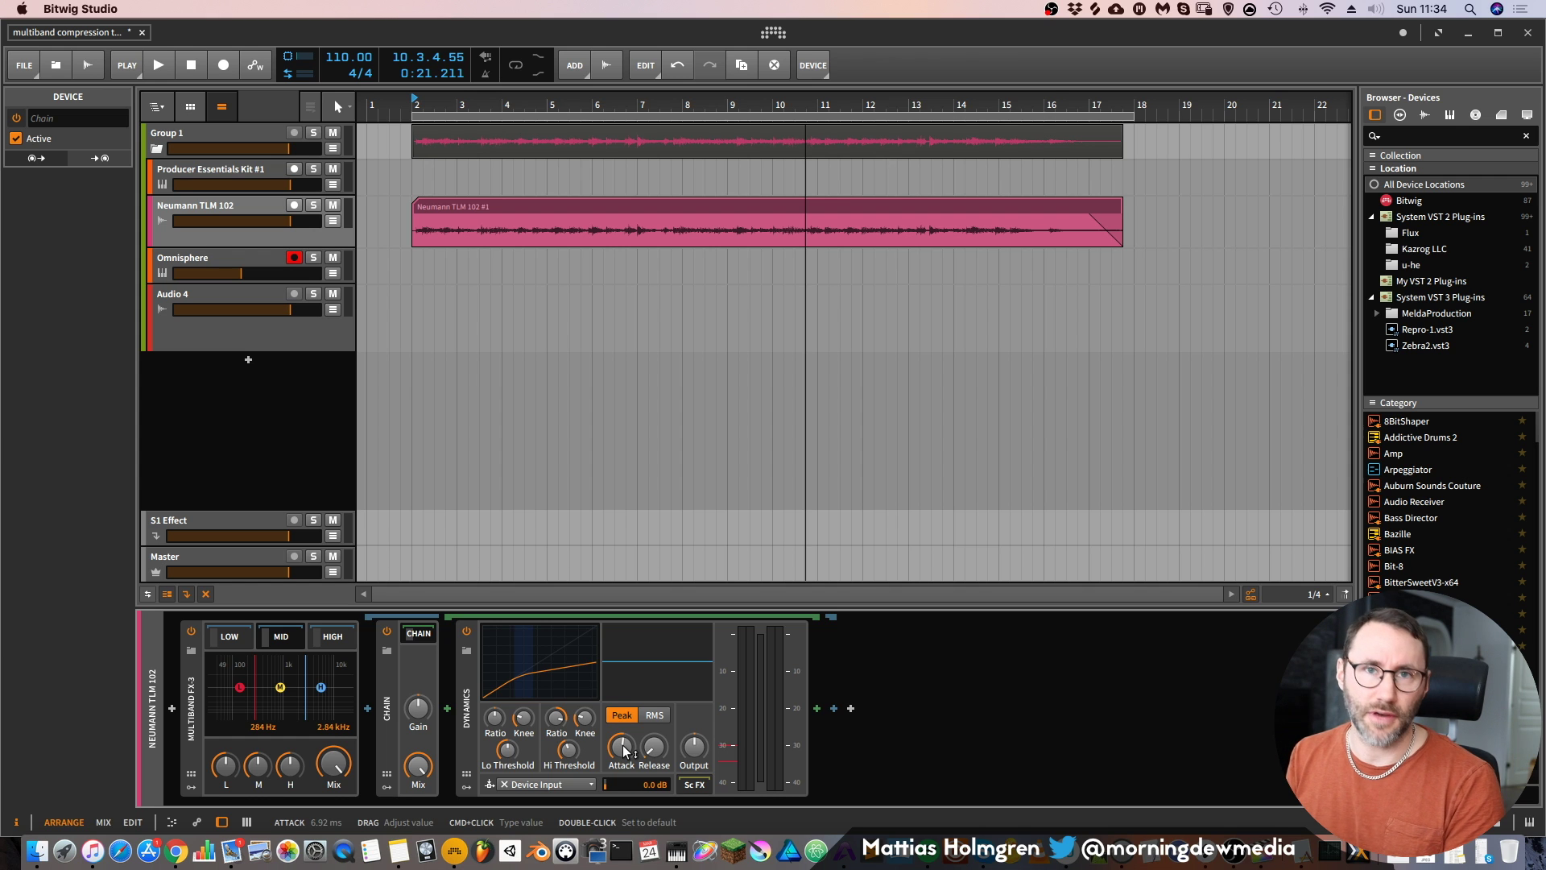
pyautogui.press('space')
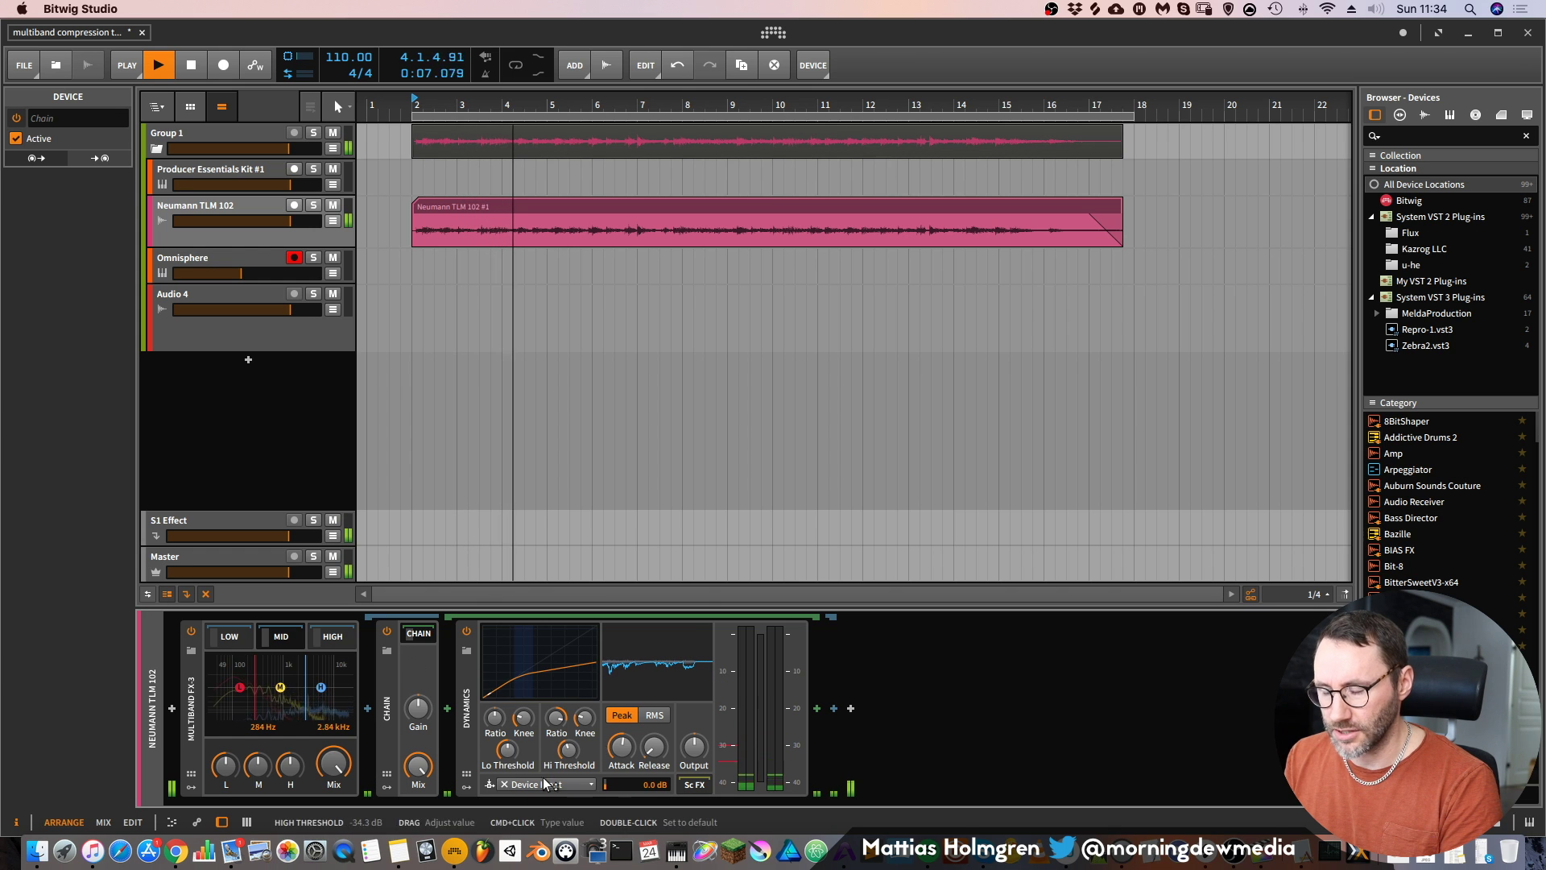
pyautogui.press('space')
# In the high band's Dynamics, set the attack to about 7.08 ms and shorten the release
pyautogui.click(465, 719)
pyautogui.click(334, 639)
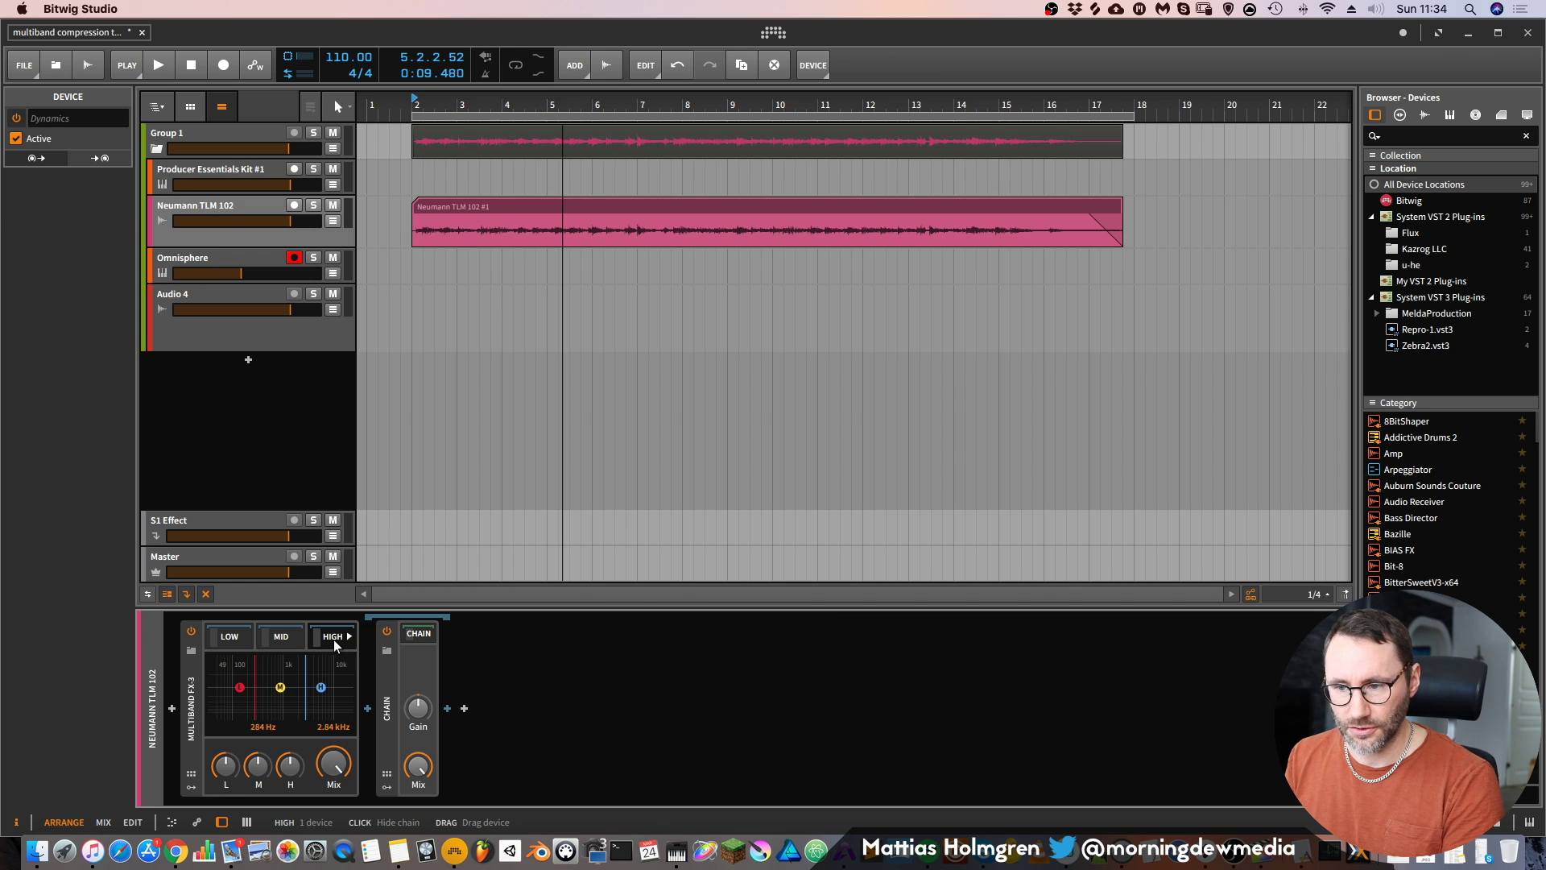
pyautogui.click(343, 644)
pyautogui.click(283, 645)
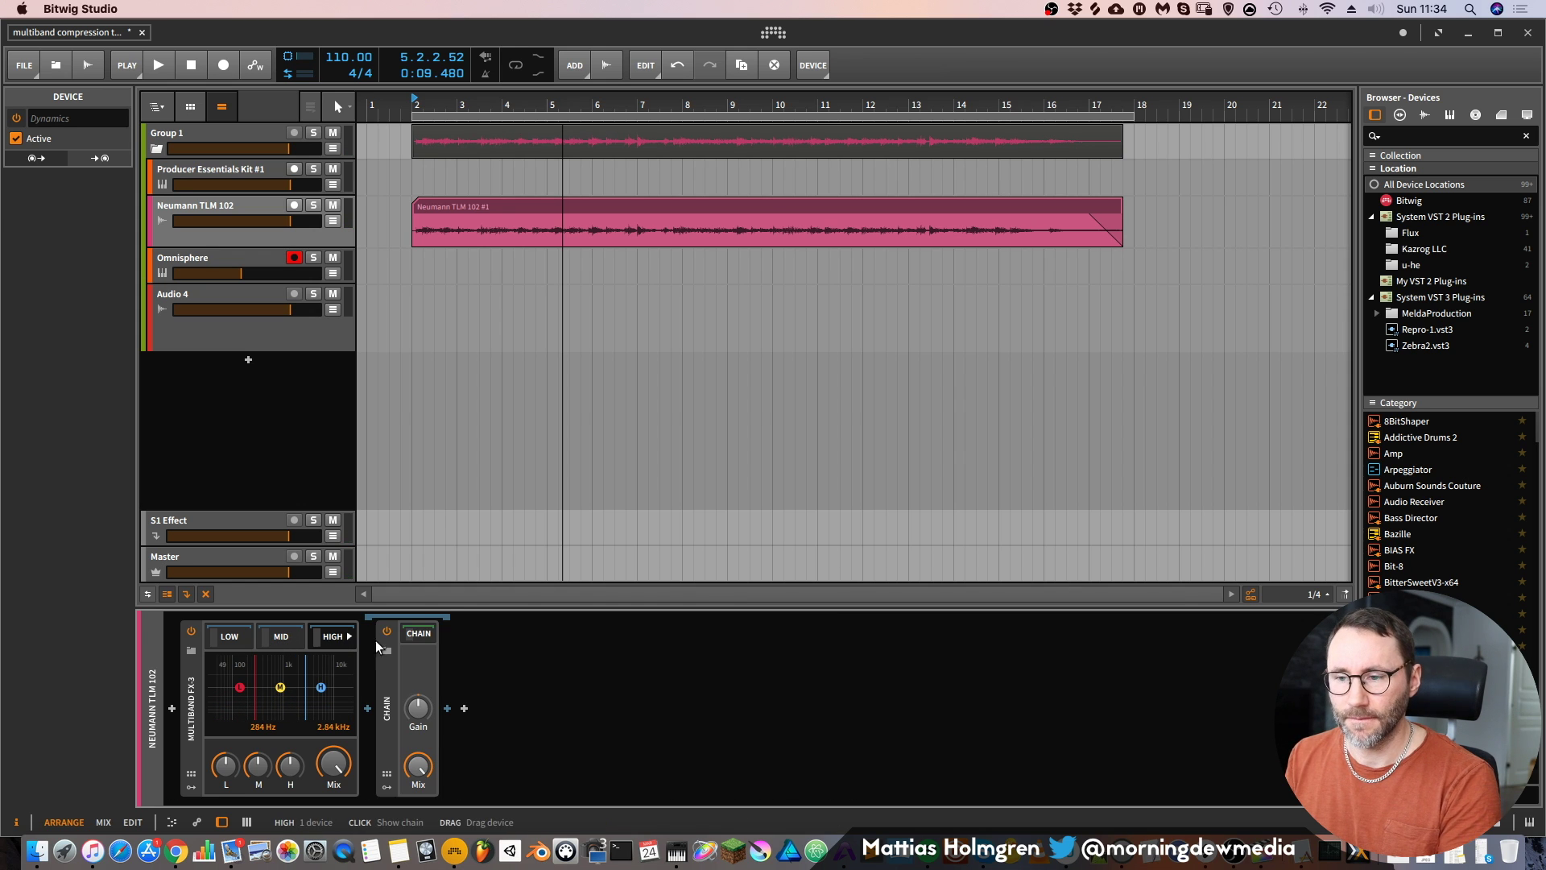
pyautogui.click(418, 638)
pyautogui.moveTo(620, 749); pyautogui.dragTo(620, 769)
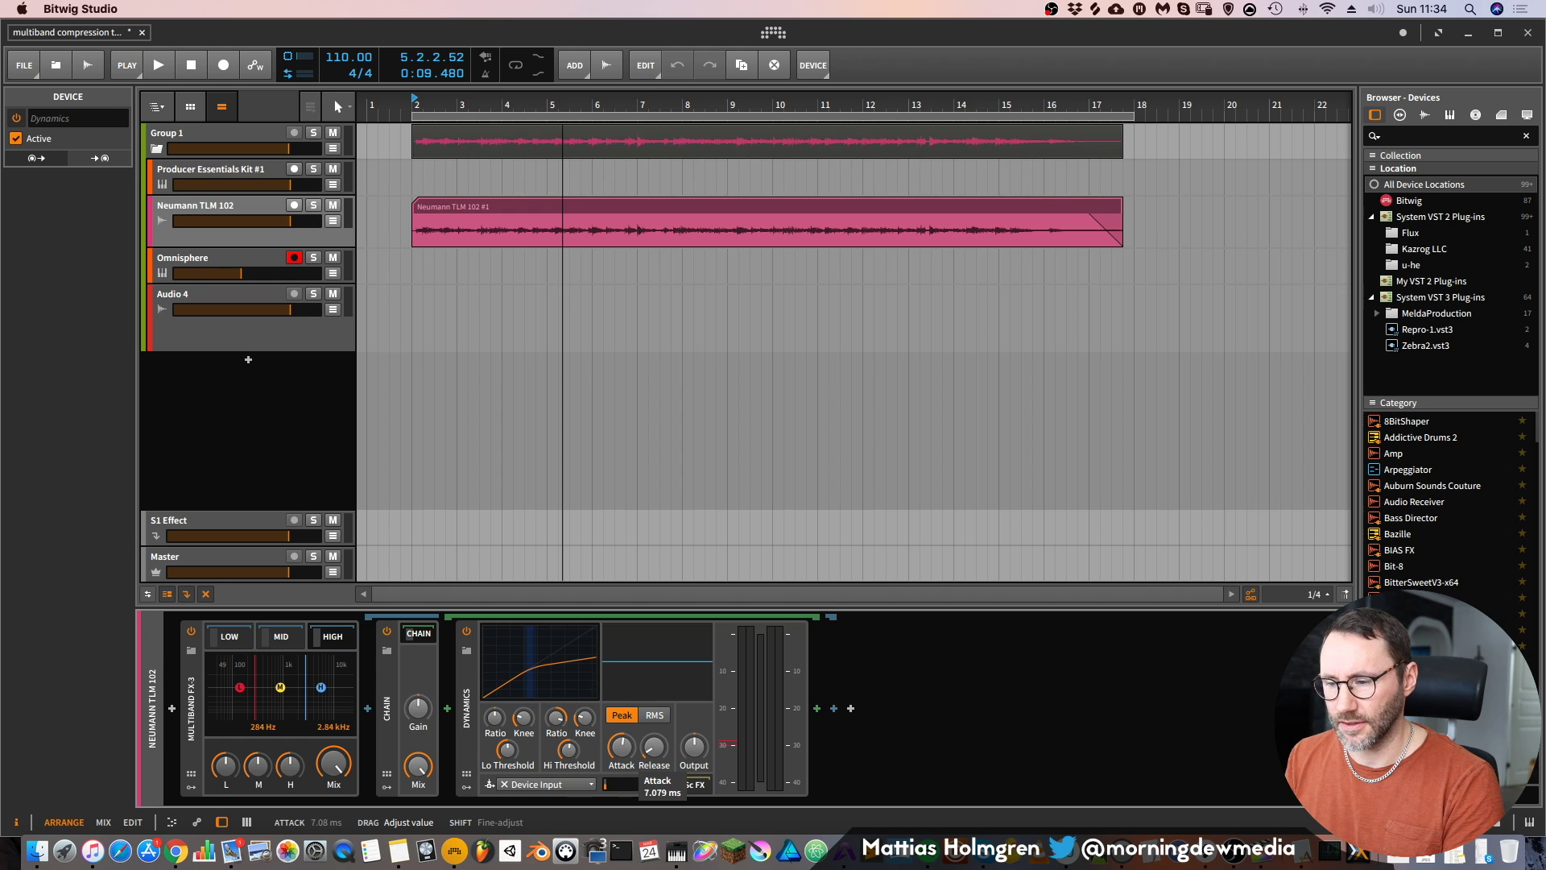
pyautogui.moveTo(654, 747); pyautogui.dragTo(654, 765)
# Play the vocal while lowering the high band's Dynamics high threshold and adjusting its compression curve
pyautogui.press('space')
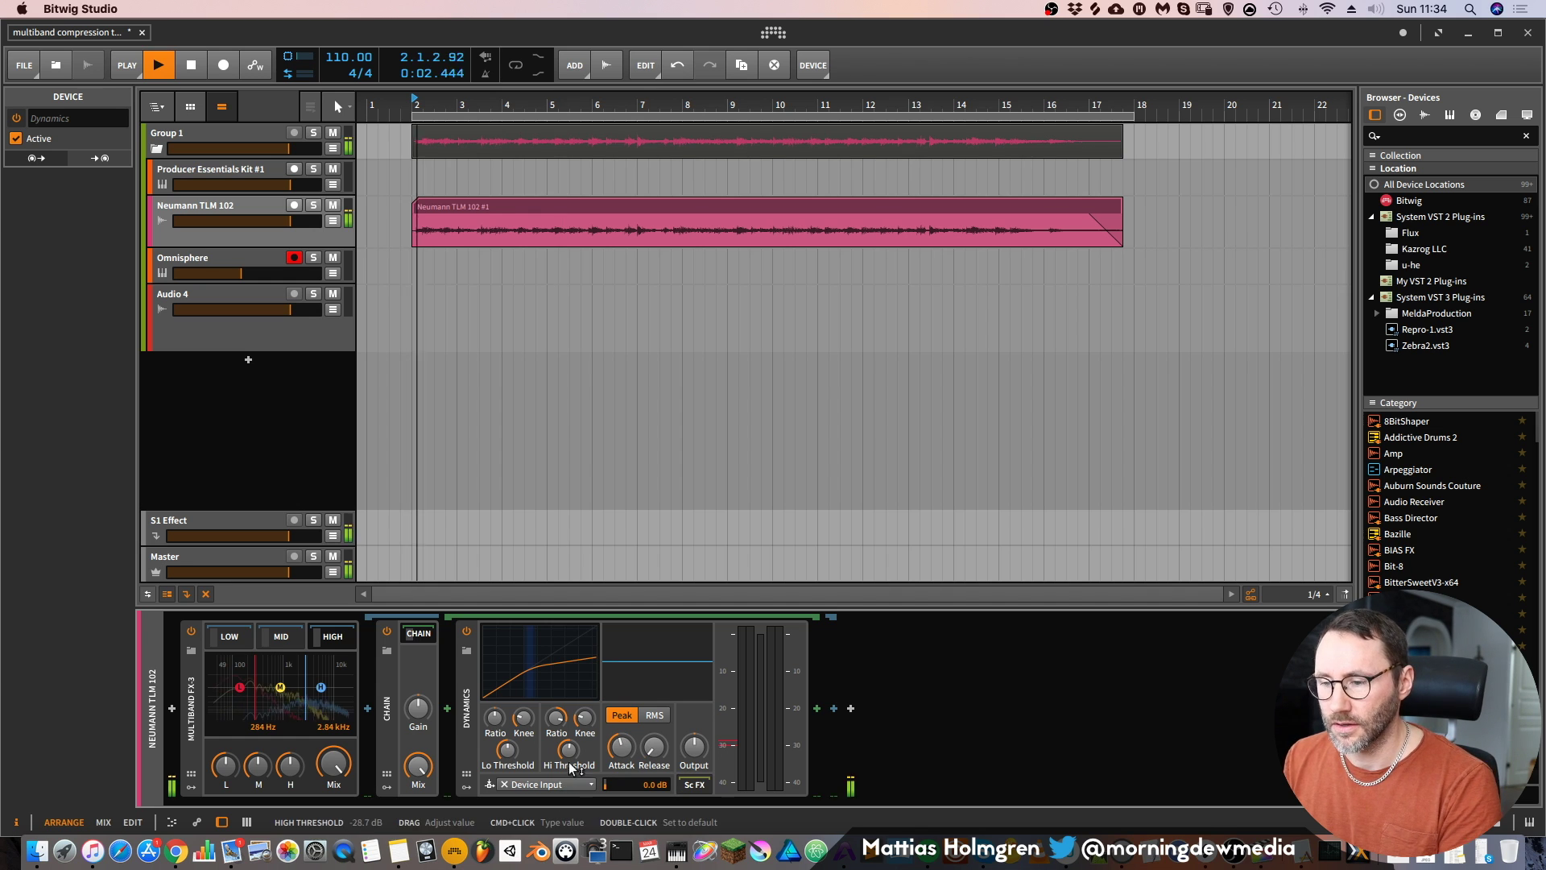
pyautogui.moveTo(568, 750); pyautogui.dragTo(568, 757)
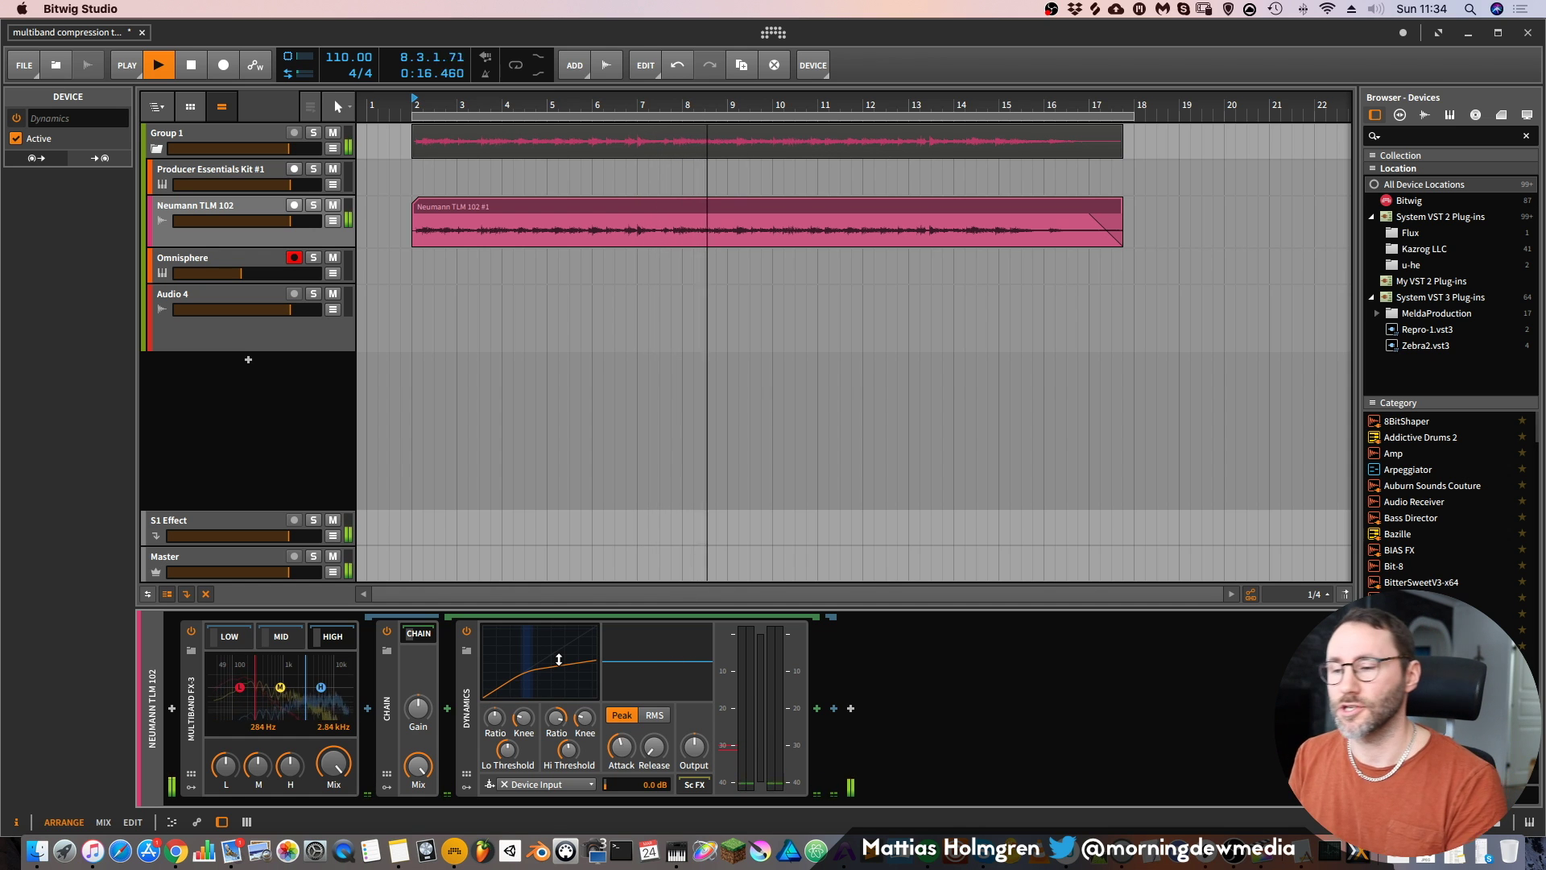
pyautogui.moveTo(559, 659); pyautogui.dragTo(559, 661)
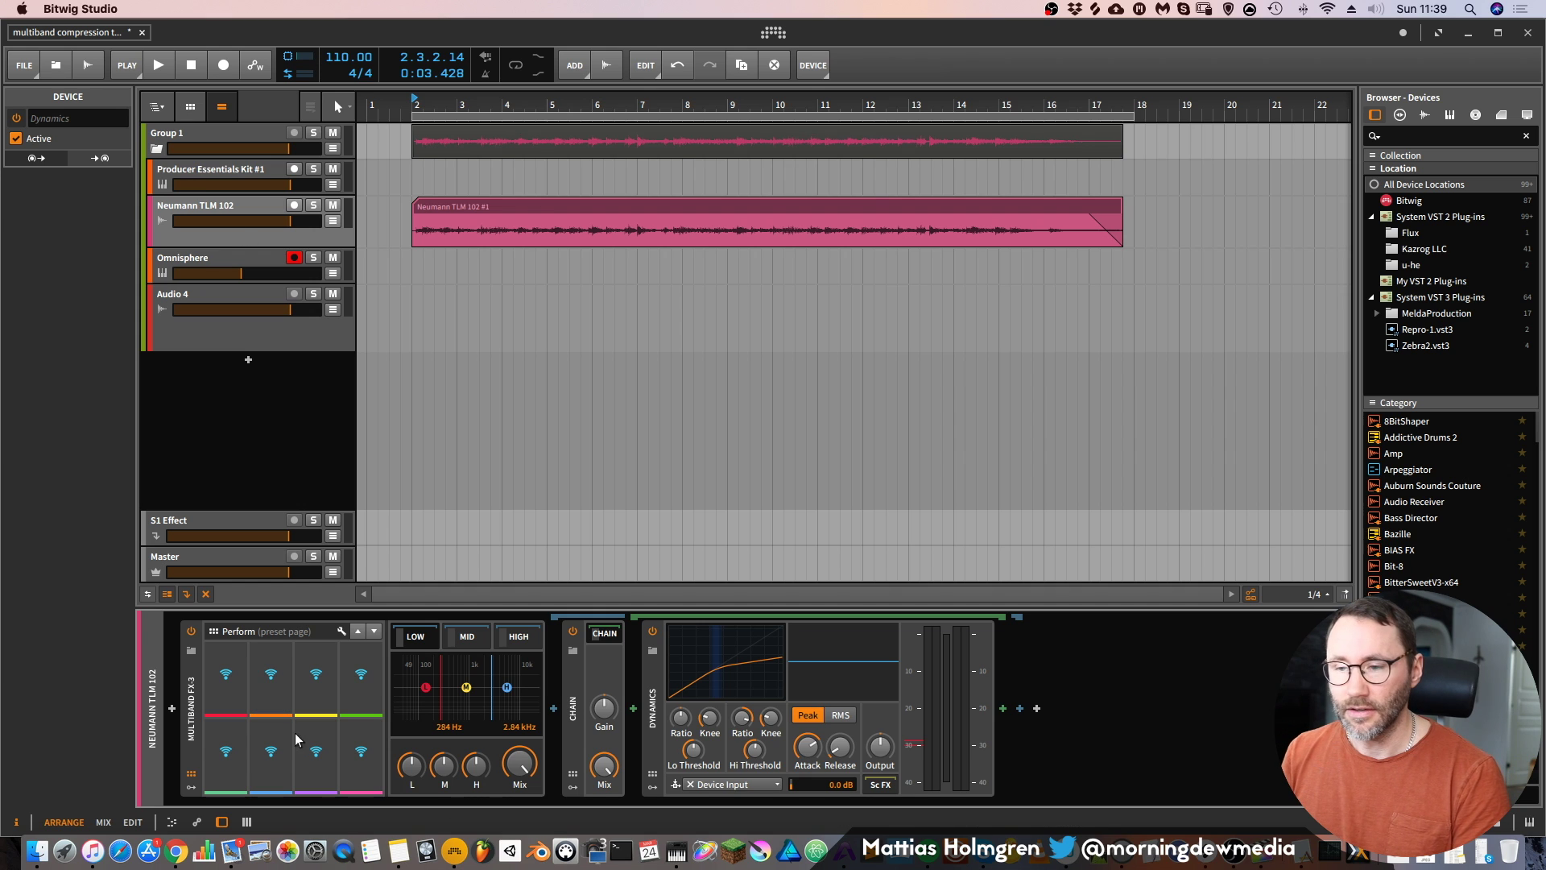
# Map the low band's Chain Mix to the first remote control on the Perform page of Multiband FX-3
pyautogui.click(341, 631)
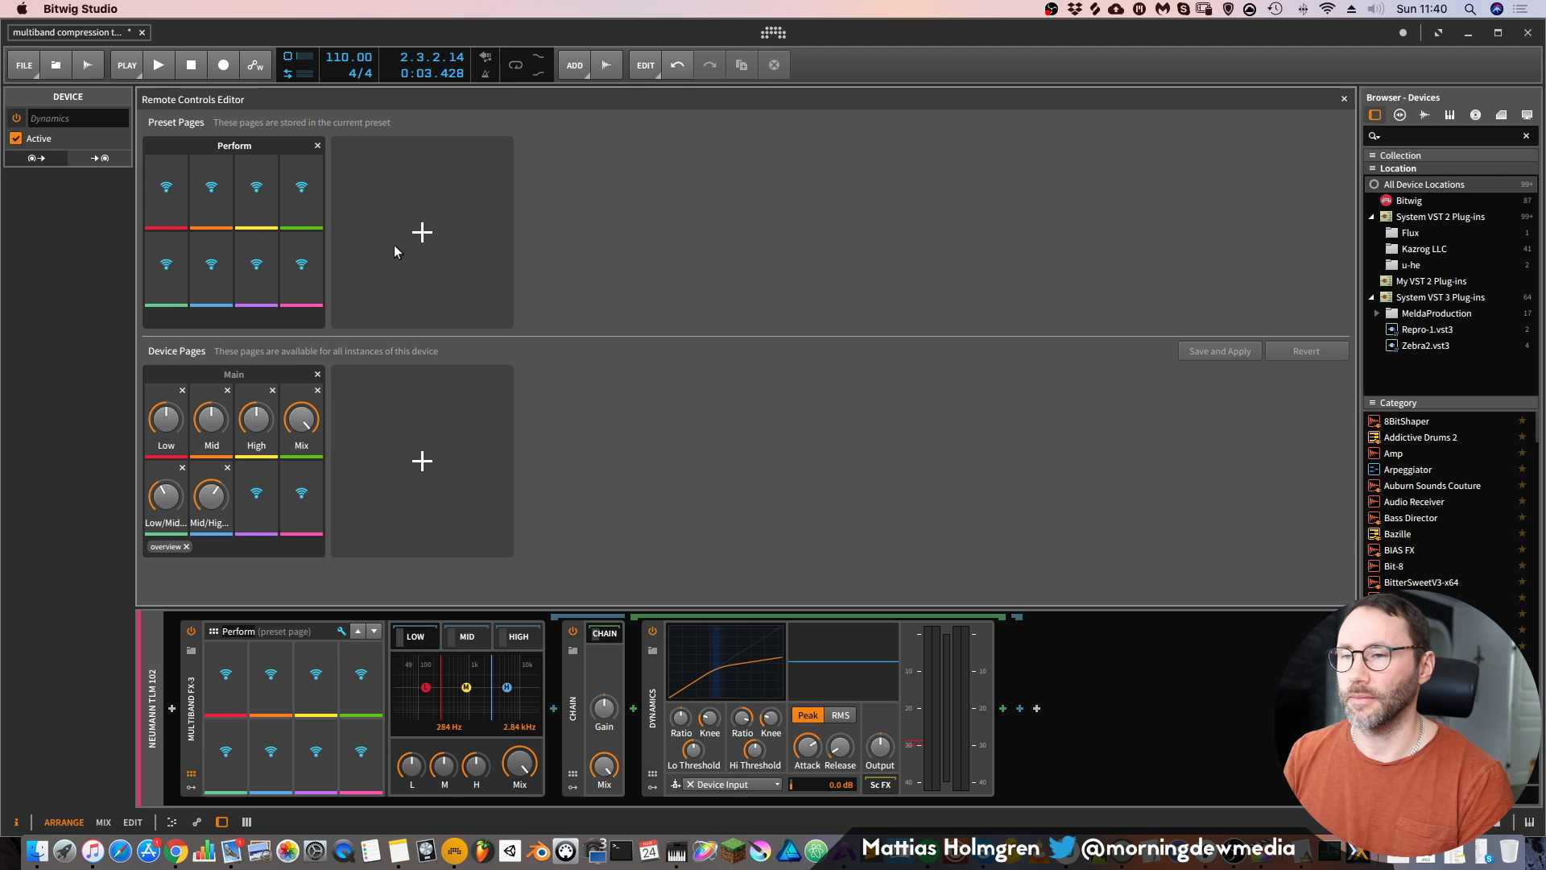
pyautogui.click(1344, 100)
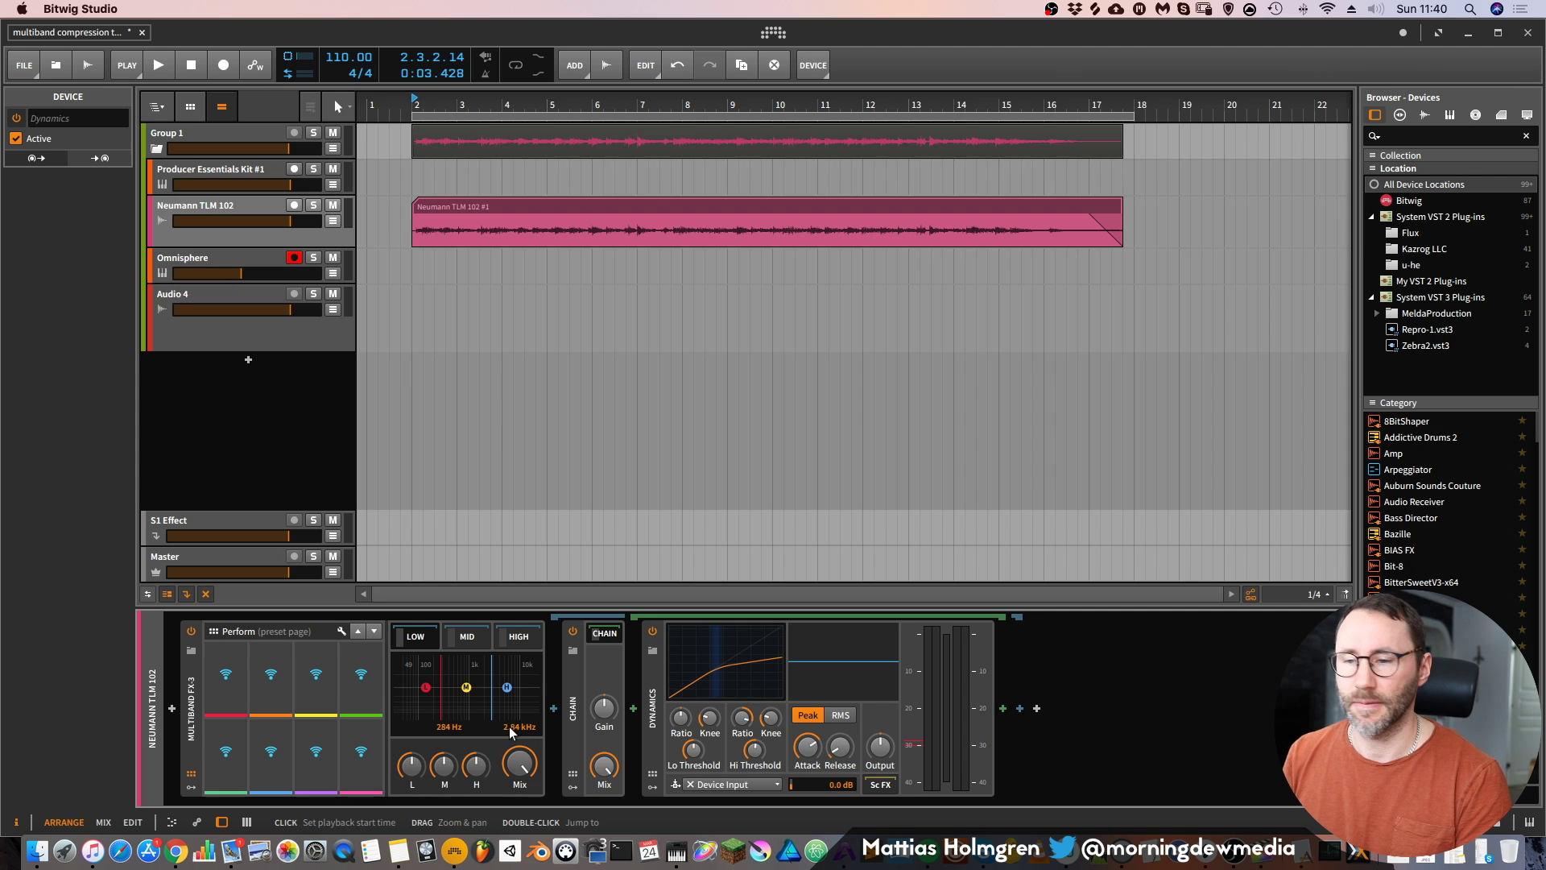
pyautogui.click(229, 679)
pyautogui.click(421, 642)
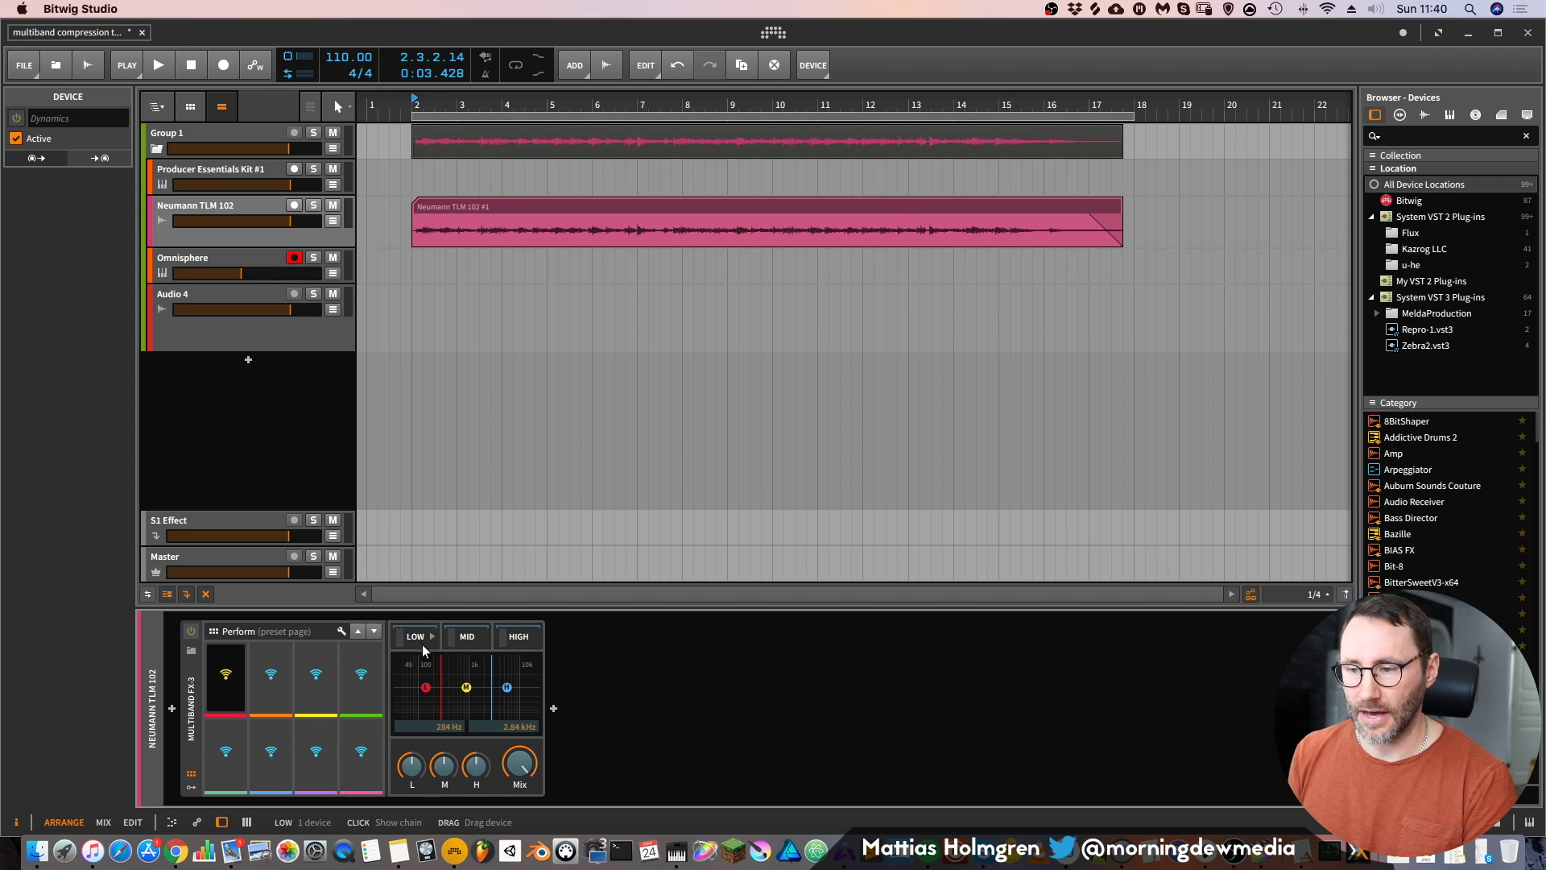
pyautogui.click(419, 638)
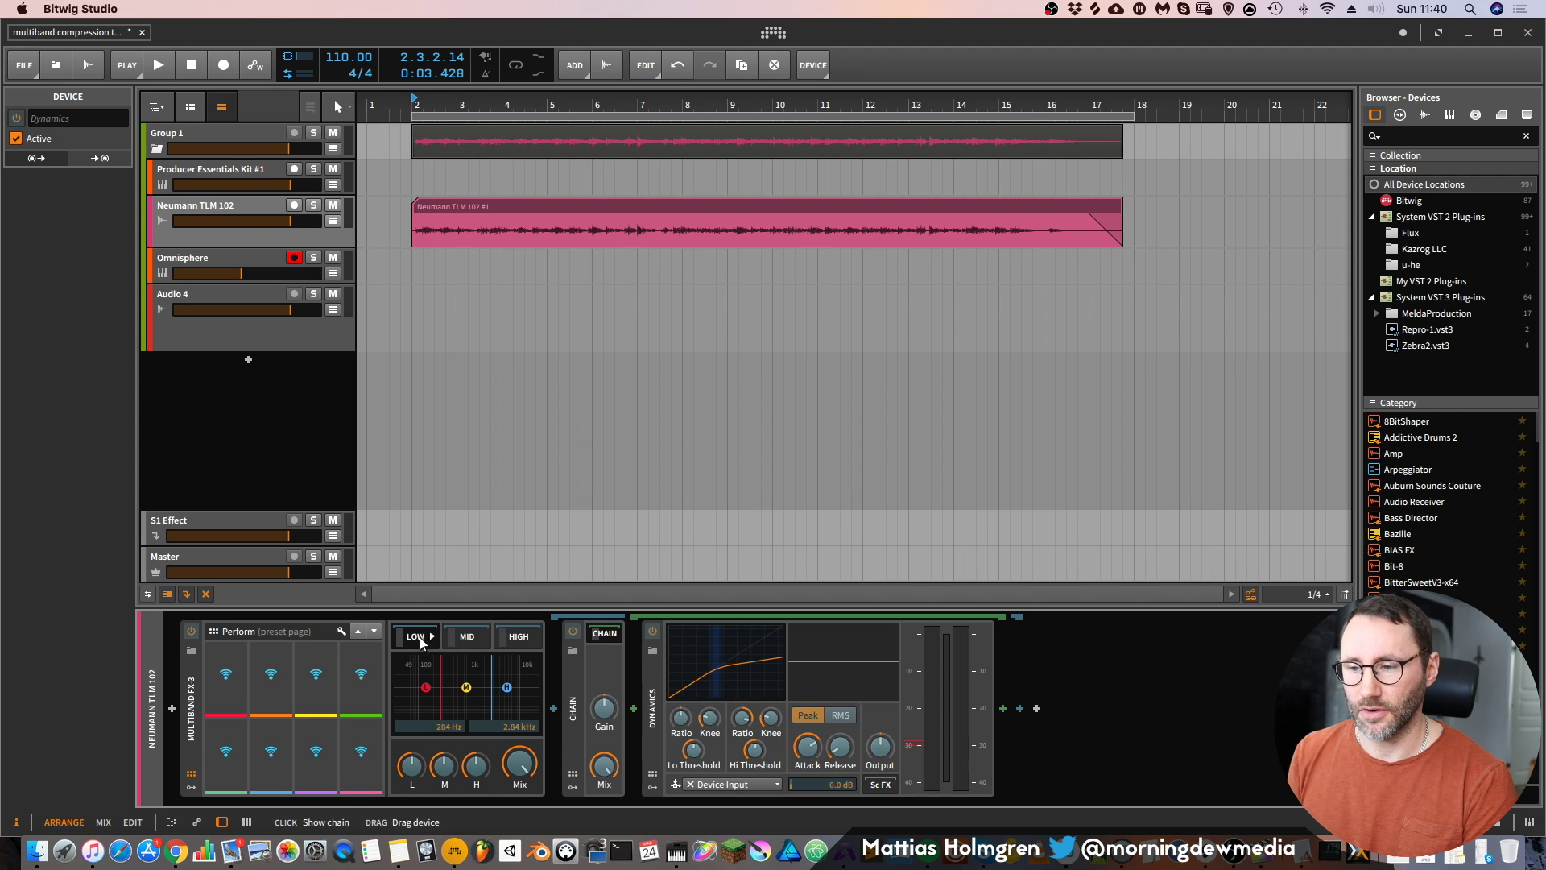
pyautogui.click(619, 788)
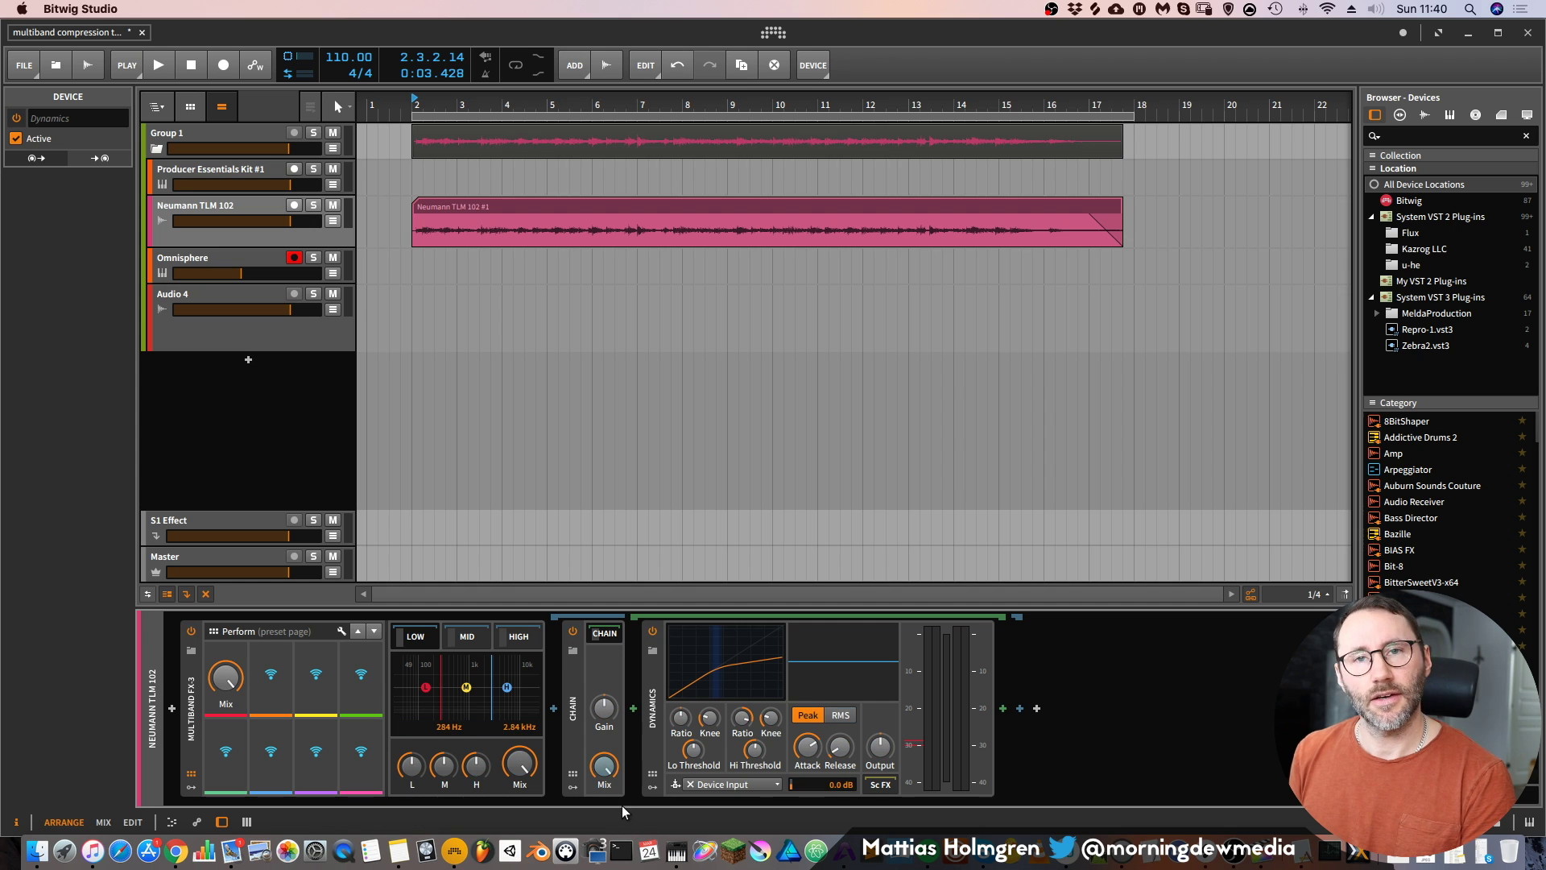
# Map the mid and high bands' Chain Mix to the second and third remote controls on the Perform page
pyautogui.click(277, 681)
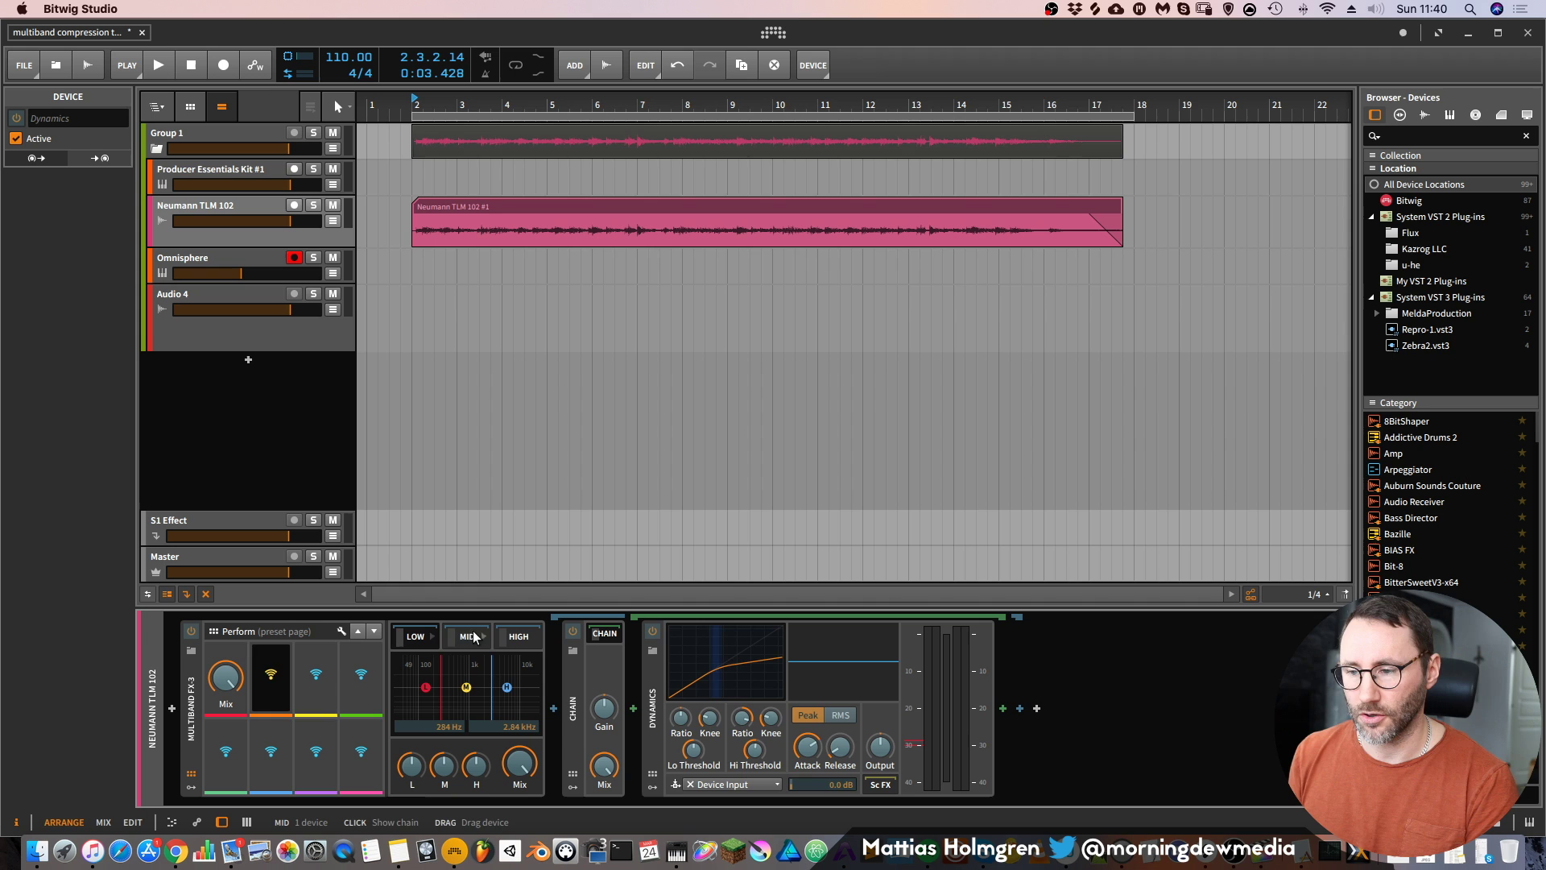
pyautogui.click(604, 765)
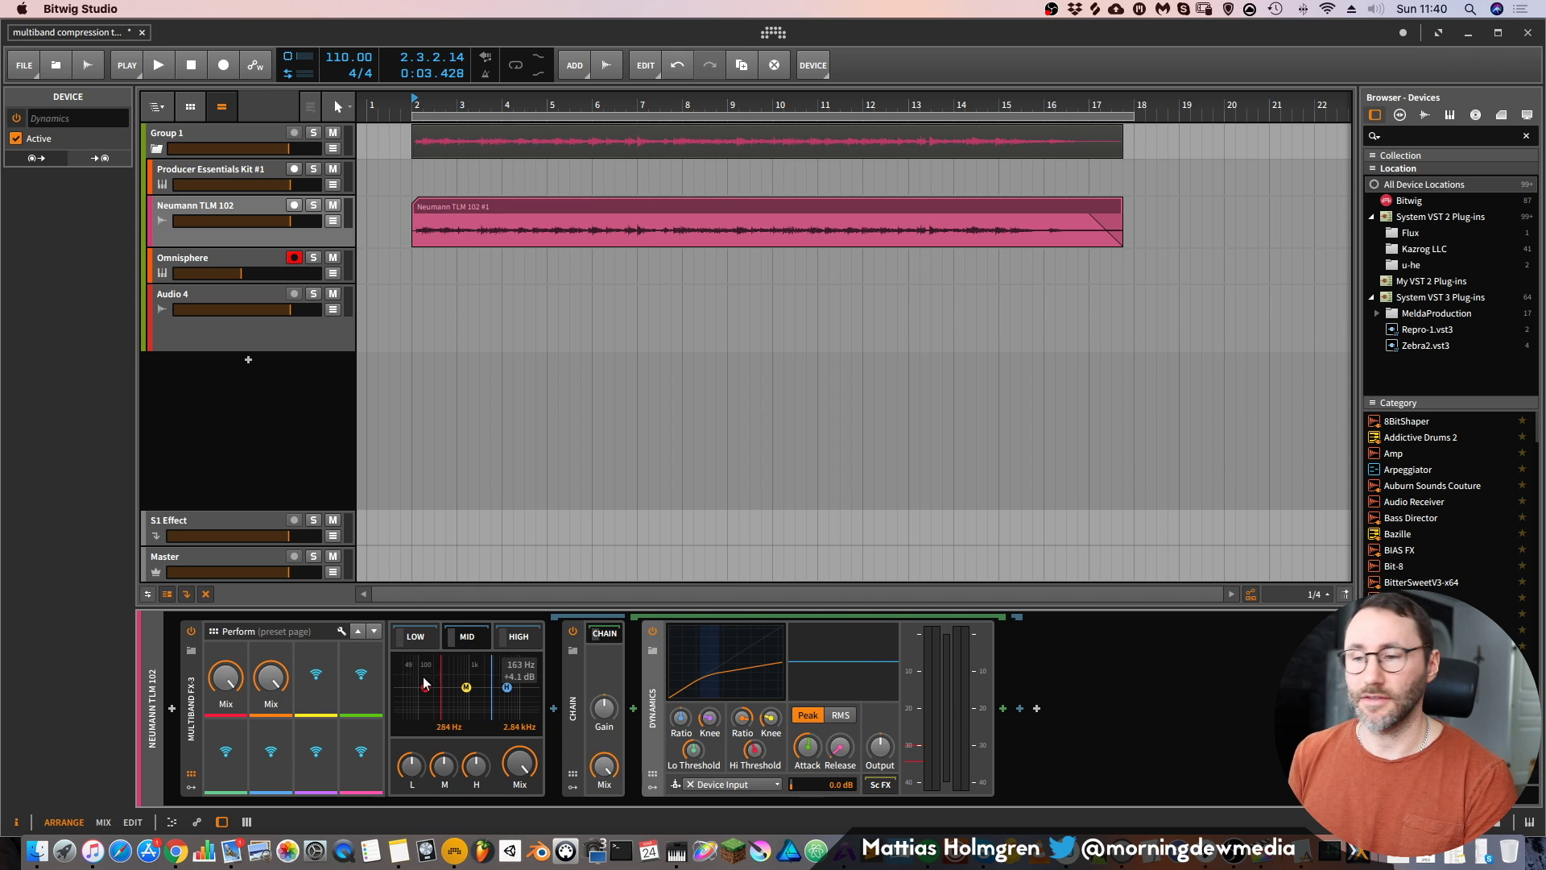
pyautogui.middleClick(321, 694)
pyautogui.click(320, 695)
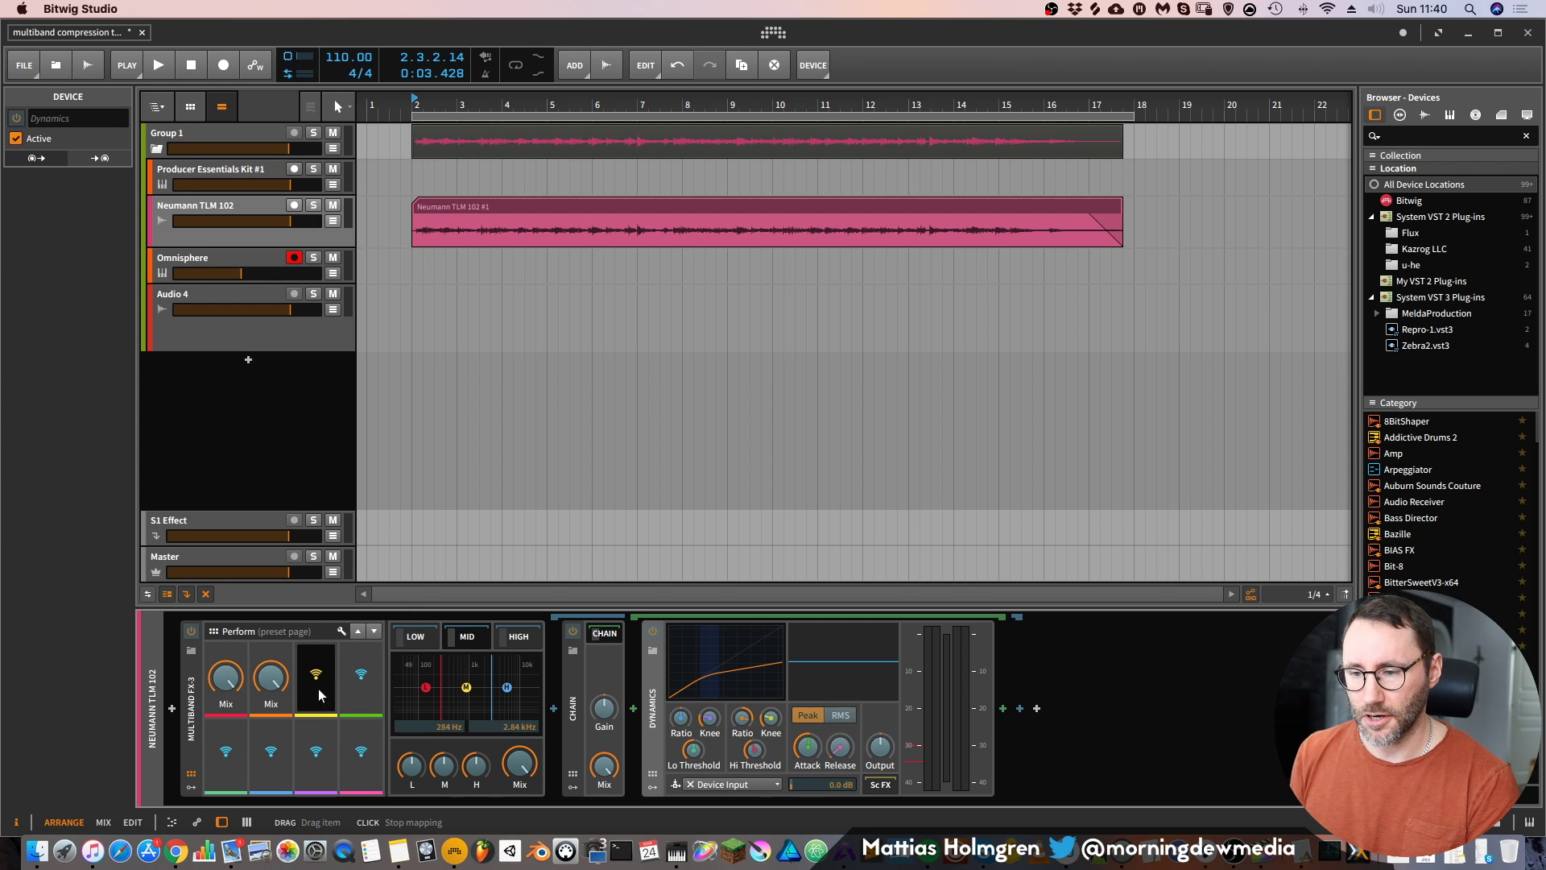
pyautogui.click(605, 767)
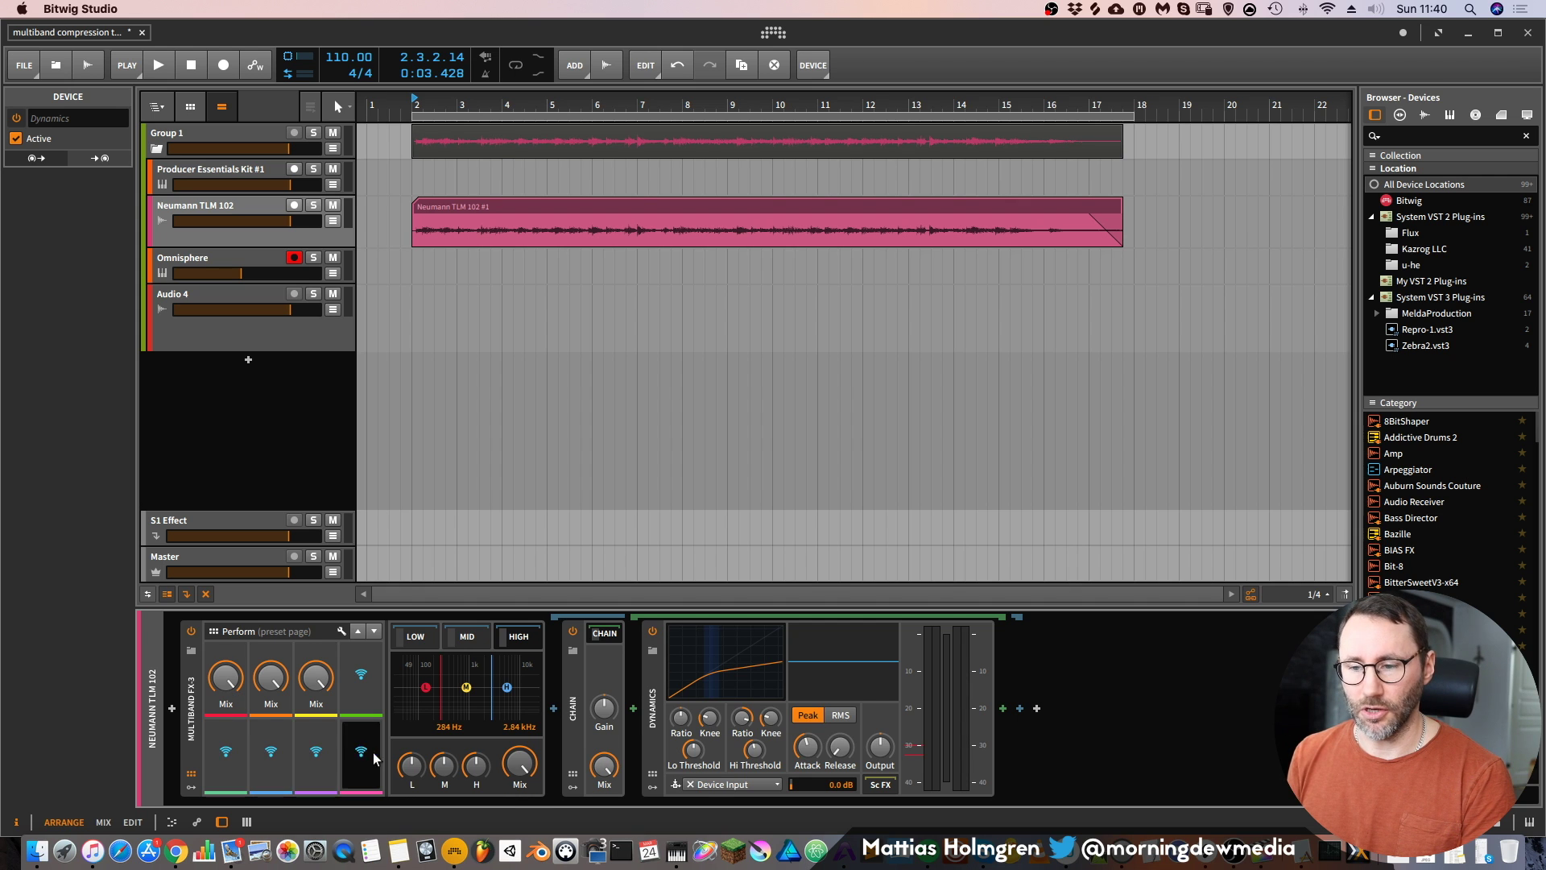
# Map the Dynamics high thresholds of the low, mid and high bands to the first three remote controls of the Perform page's second row
pyautogui.click(226, 755)
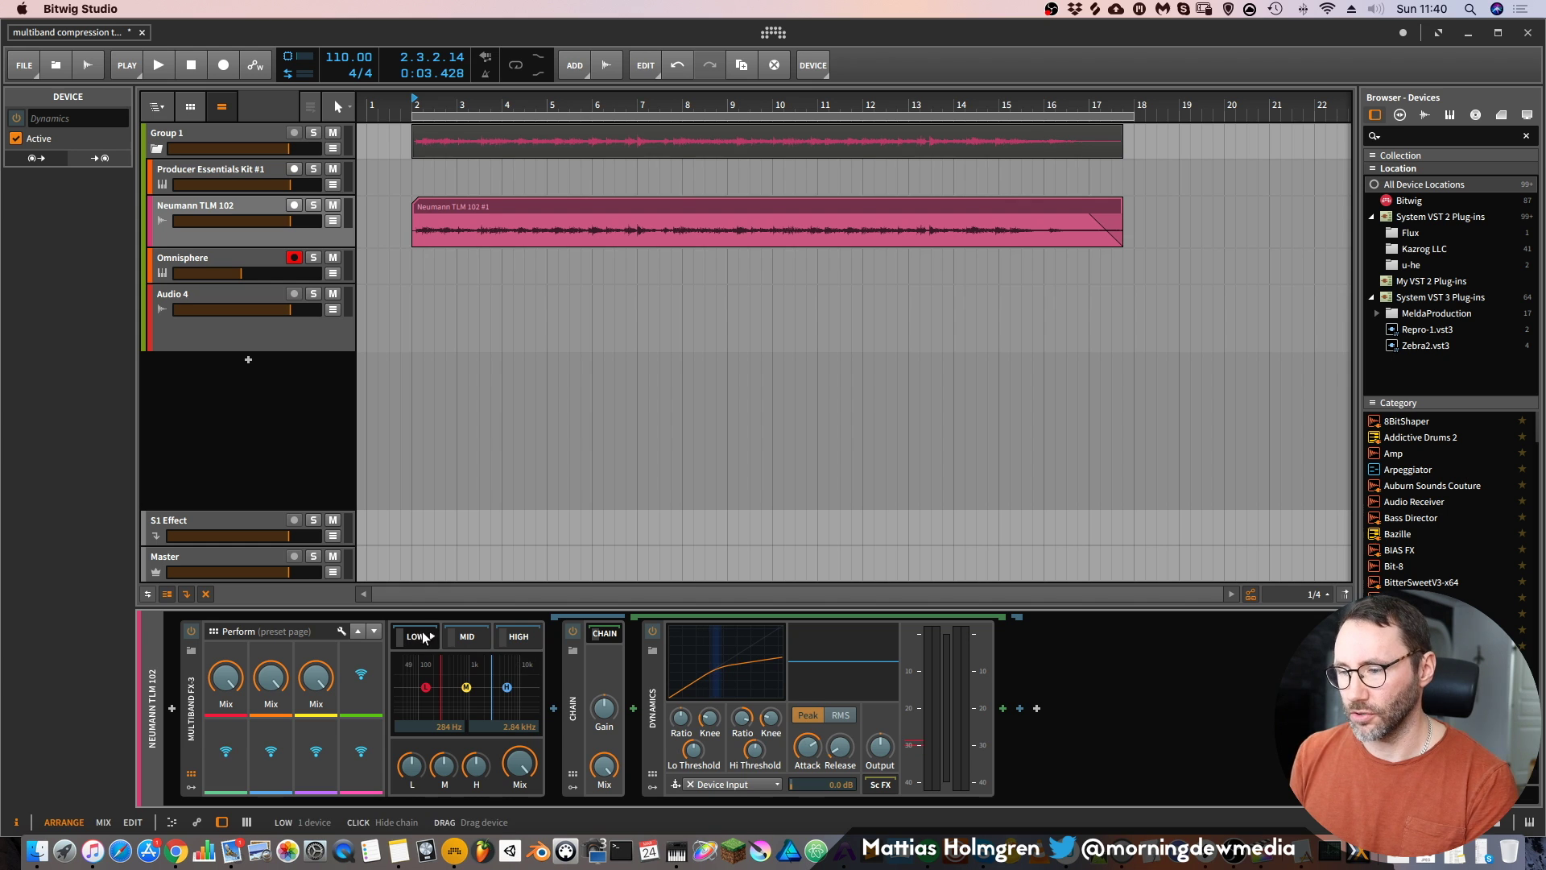
pyautogui.click(754, 755)
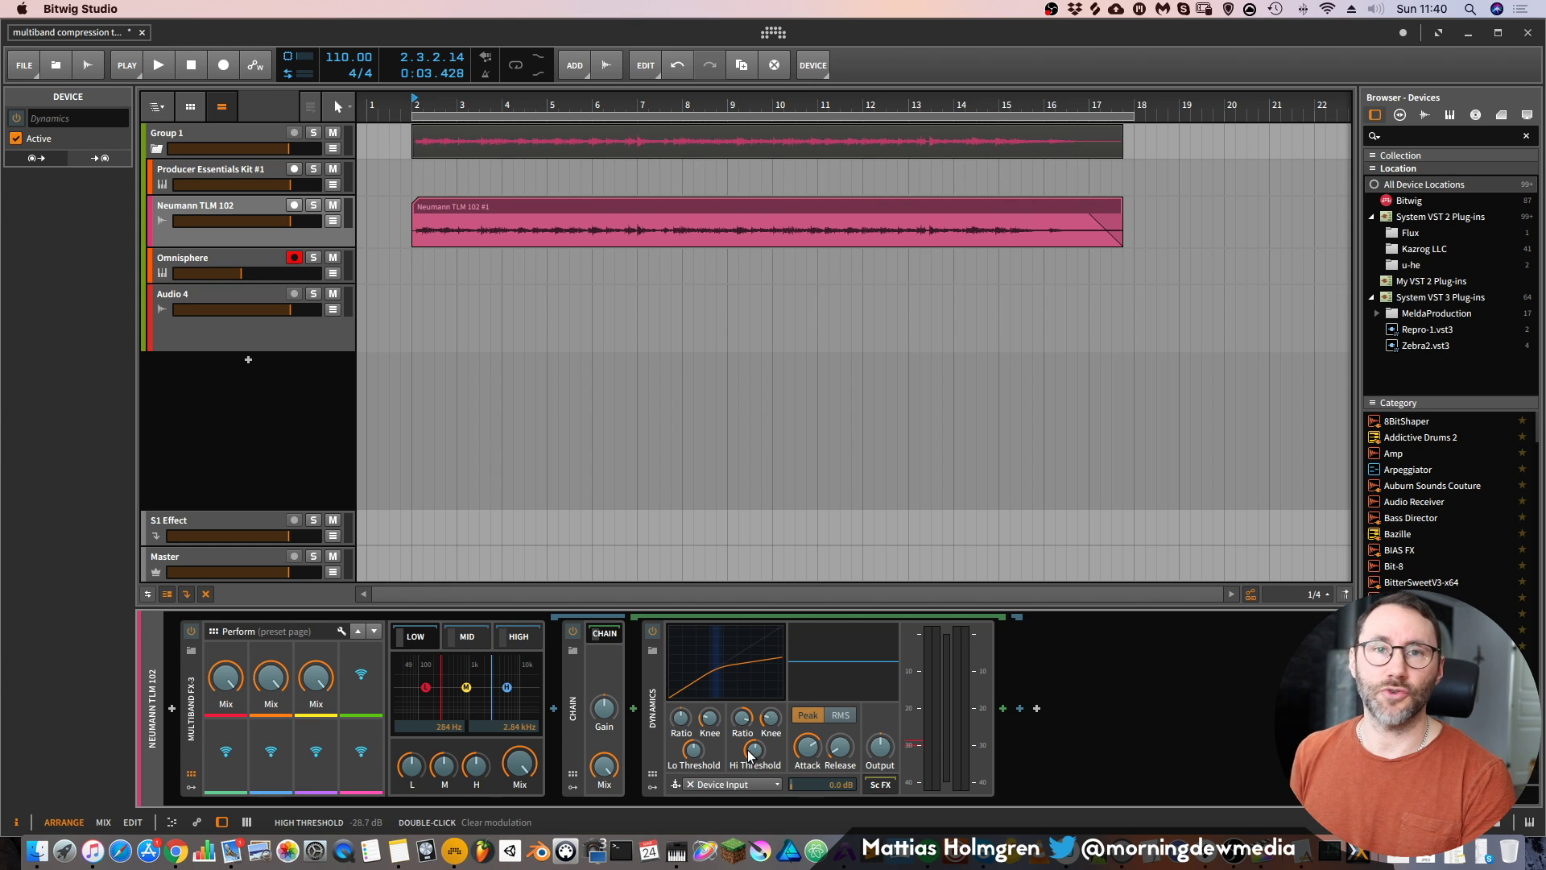
pyautogui.click(270, 760)
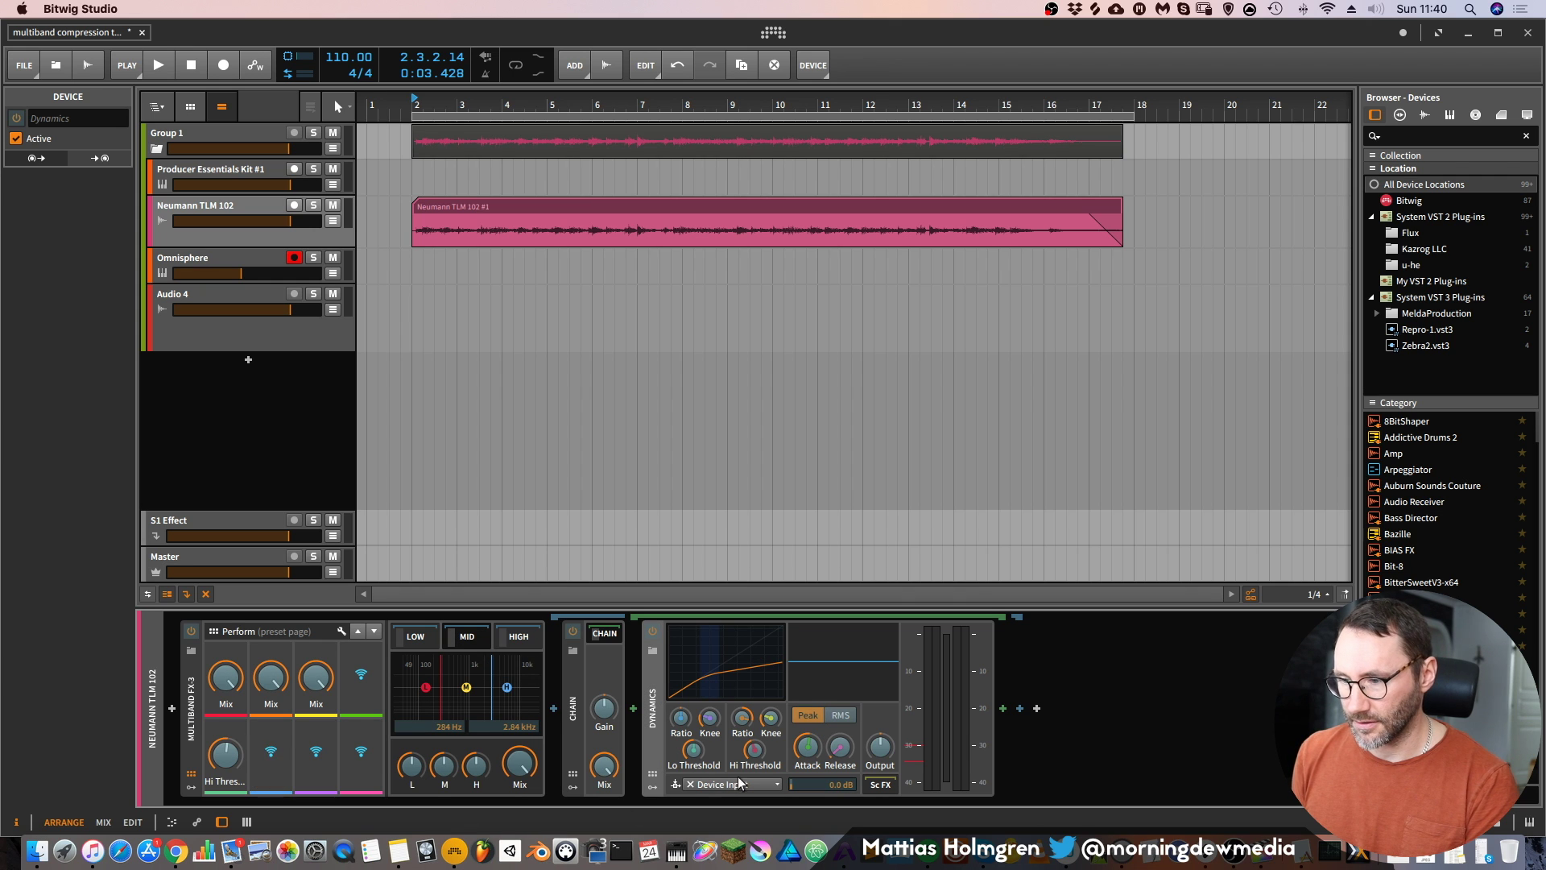
pyautogui.click(755, 754)
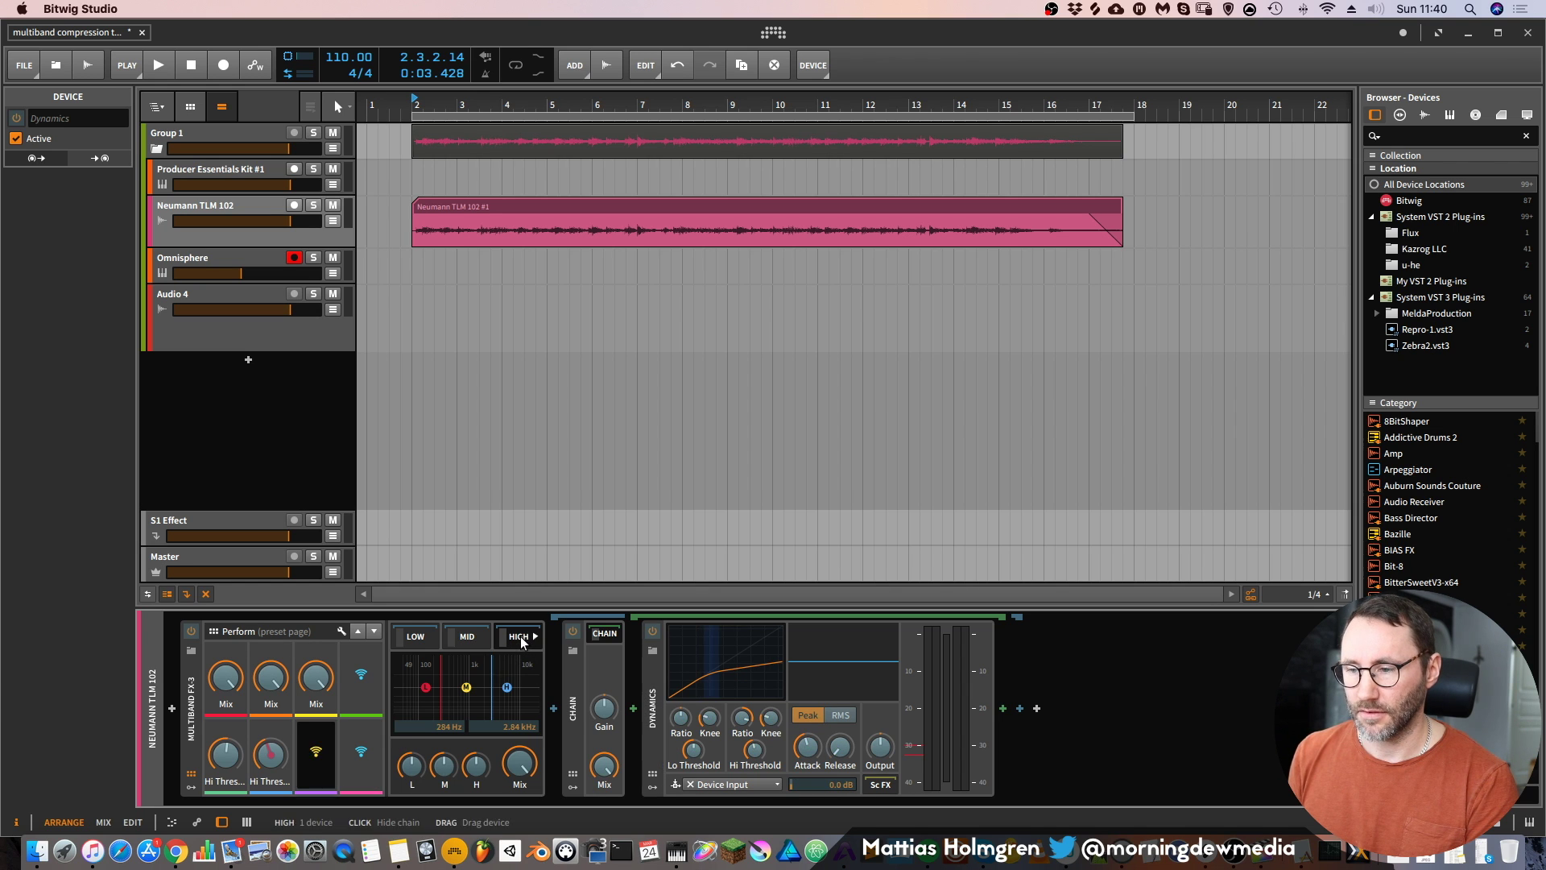
pyautogui.click(756, 753)
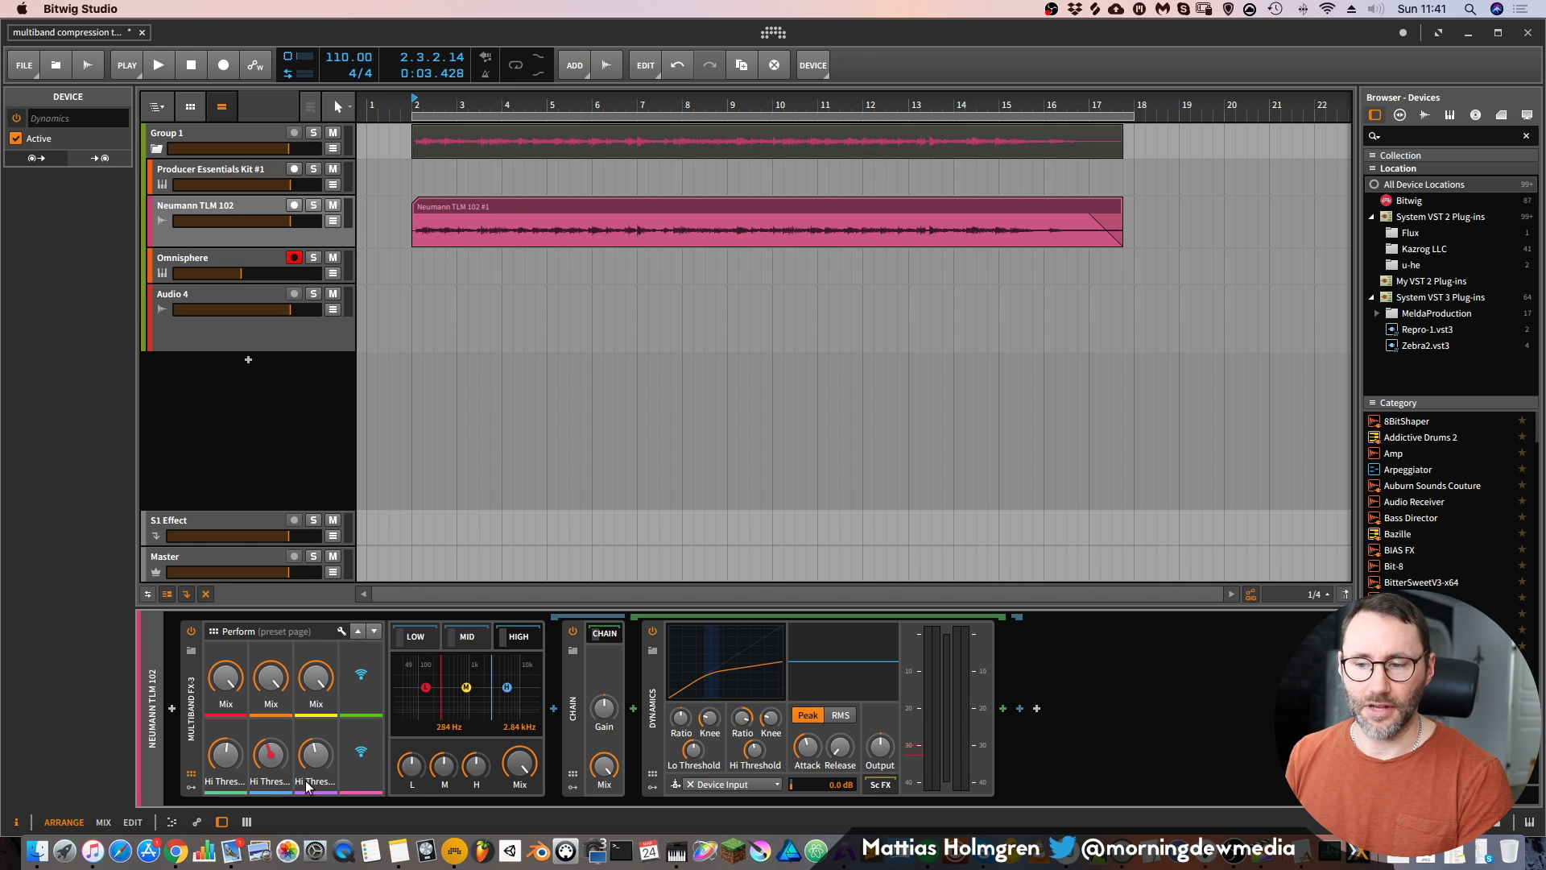
# Rename the three Mix remote controls as Low Mix, Mid Mix and Hi Mix
pyautogui.doubleClick(226, 703)
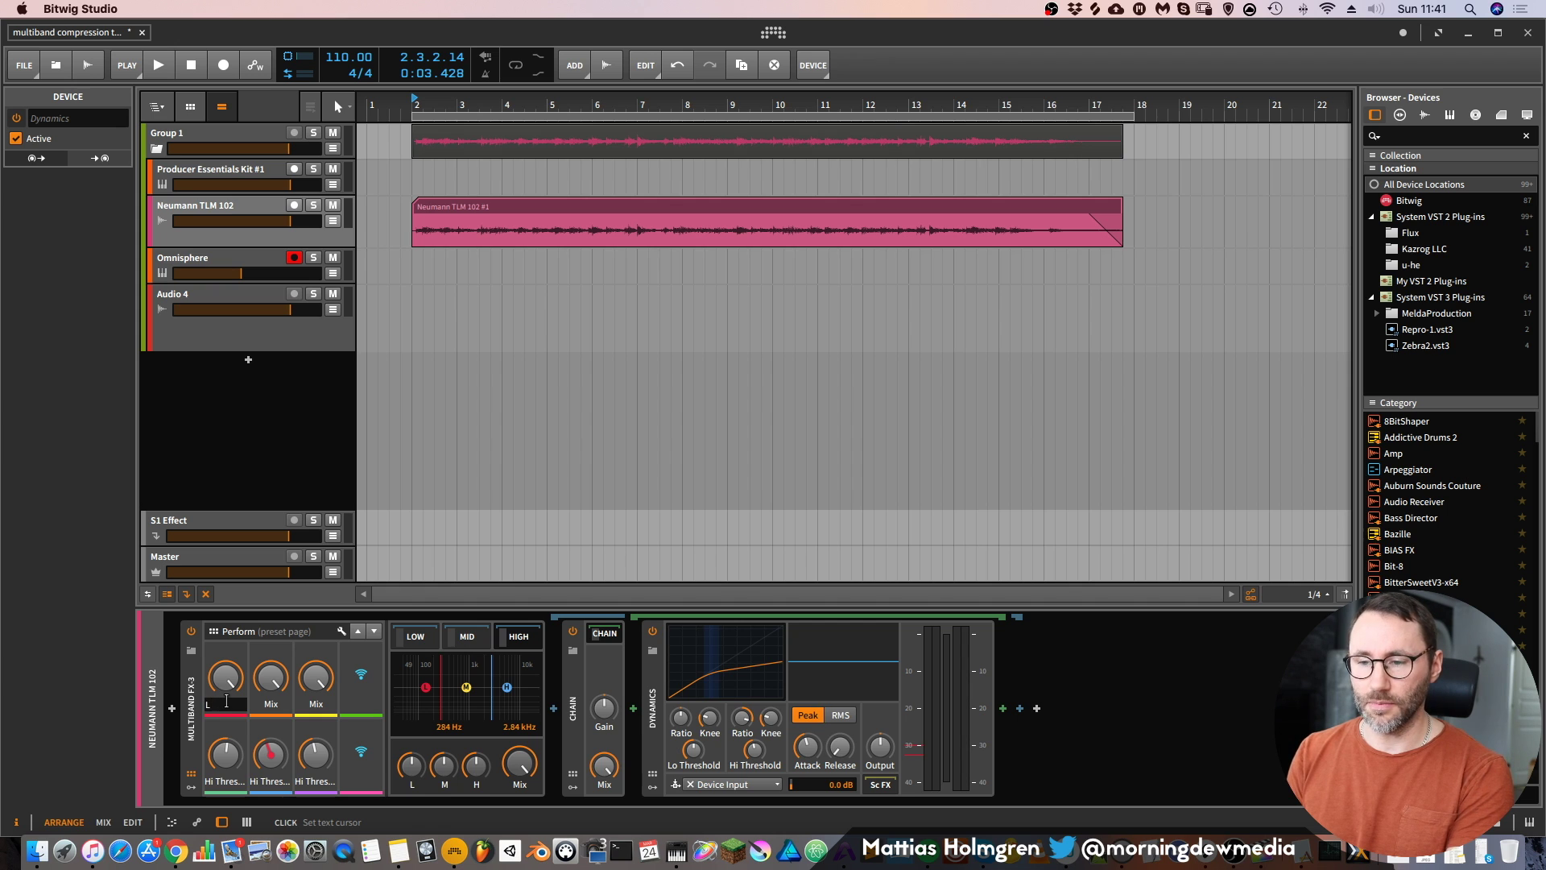
pyautogui.press('Return')
pyautogui.doubleClick(283, 704)
pyautogui.write('Mid Mix')
pyautogui.press('Return')
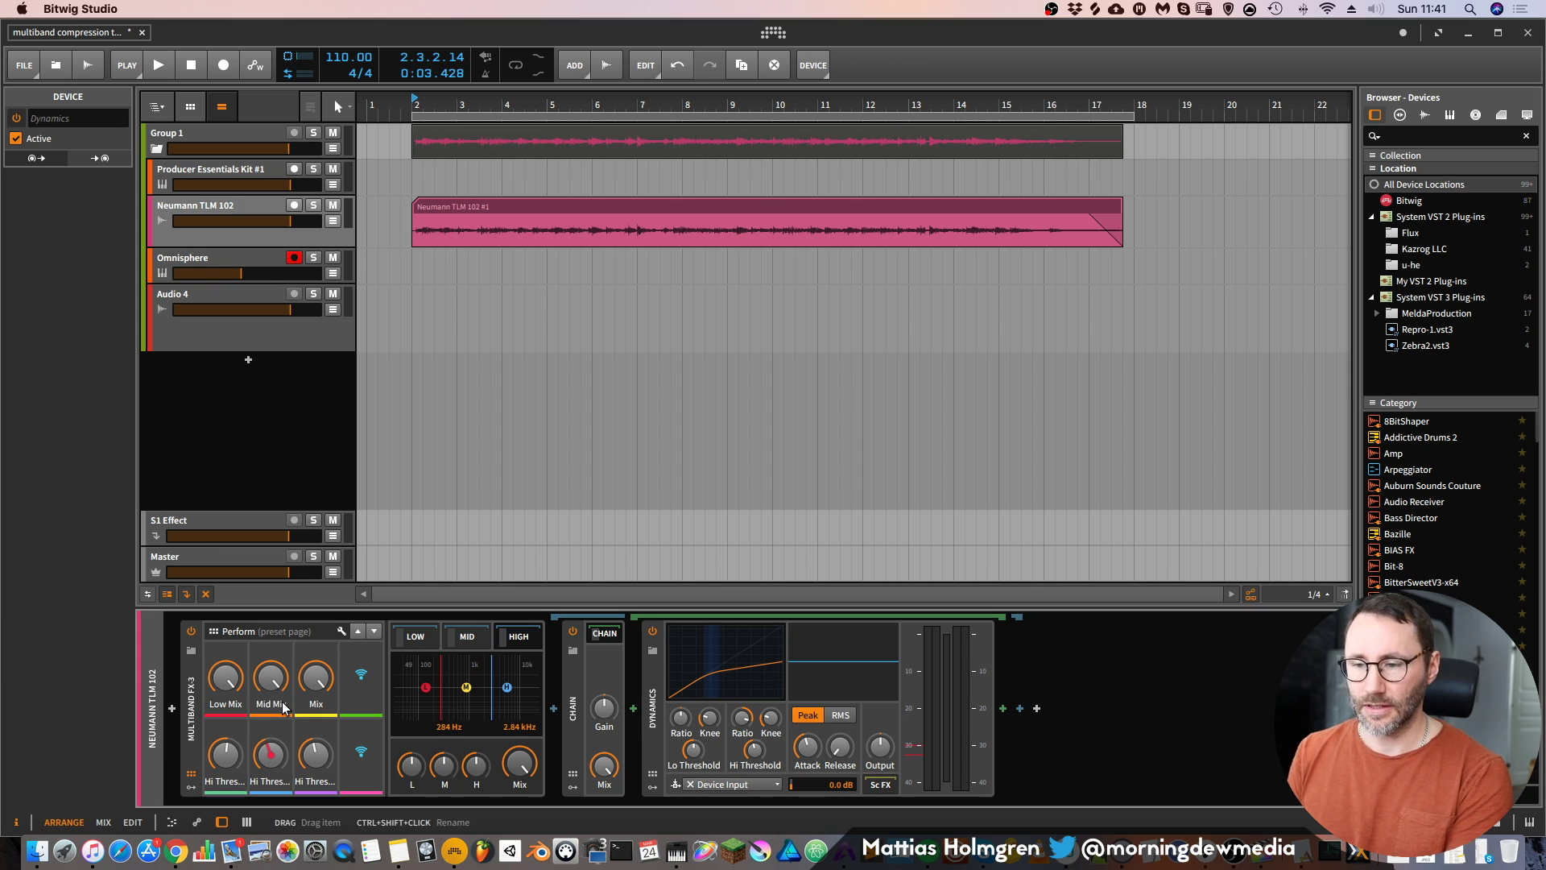
pyautogui.doubleClick(314, 705)
pyautogui.write('Hi Mix')
pyautogui.press('Return')
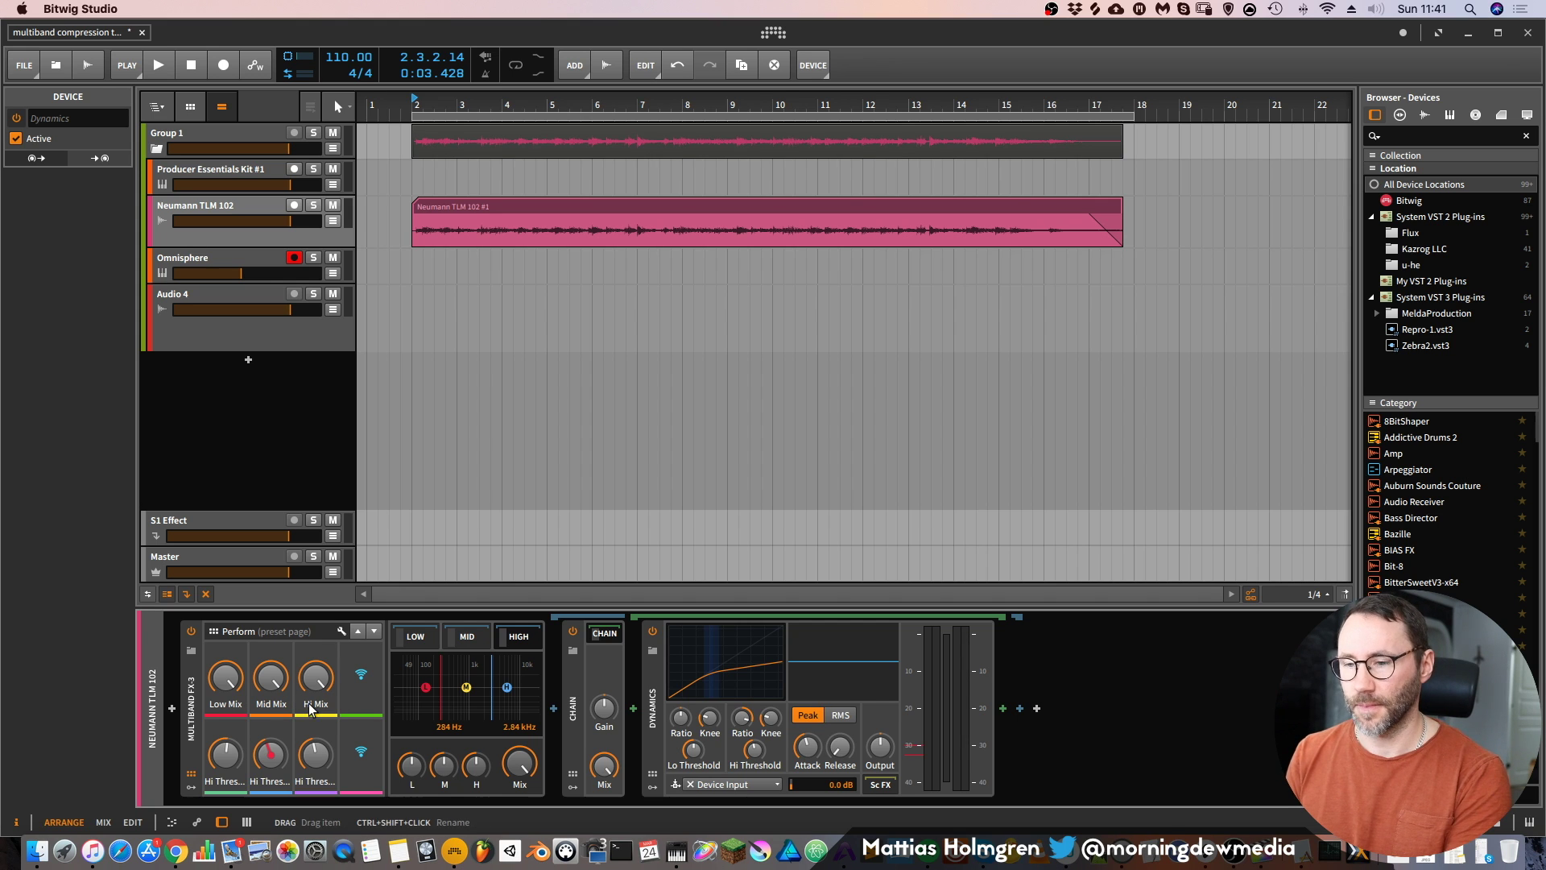
# Rename the low and mid bands' threshold remote controls as Lo Thres and Mid Thres
pyautogui.doubleClick(216, 779)
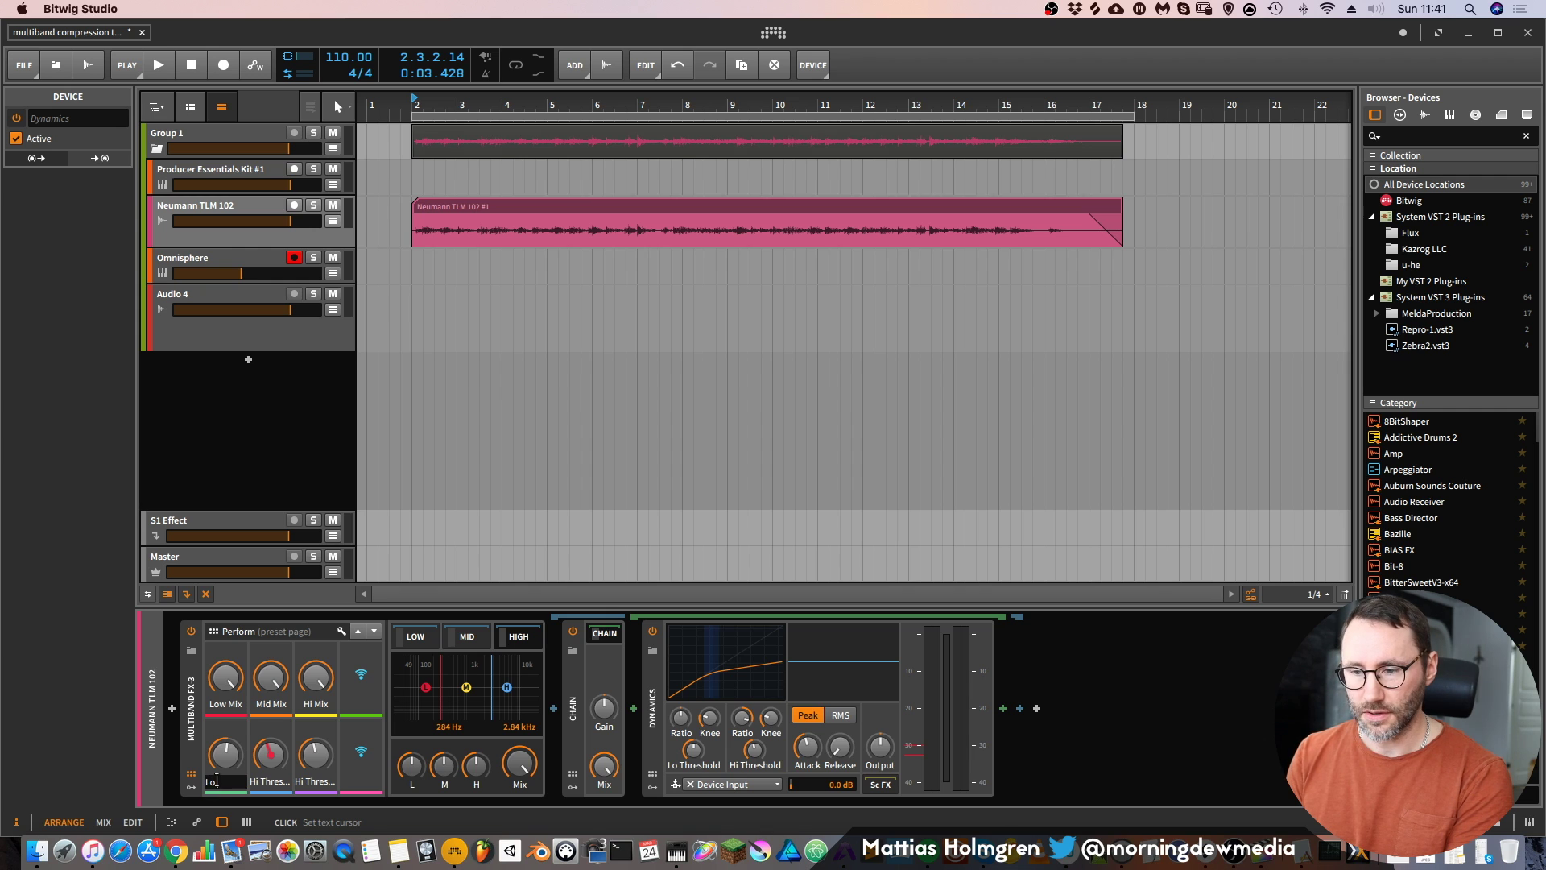
pyautogui.write('Lo Thres')
pyautogui.press('Return')
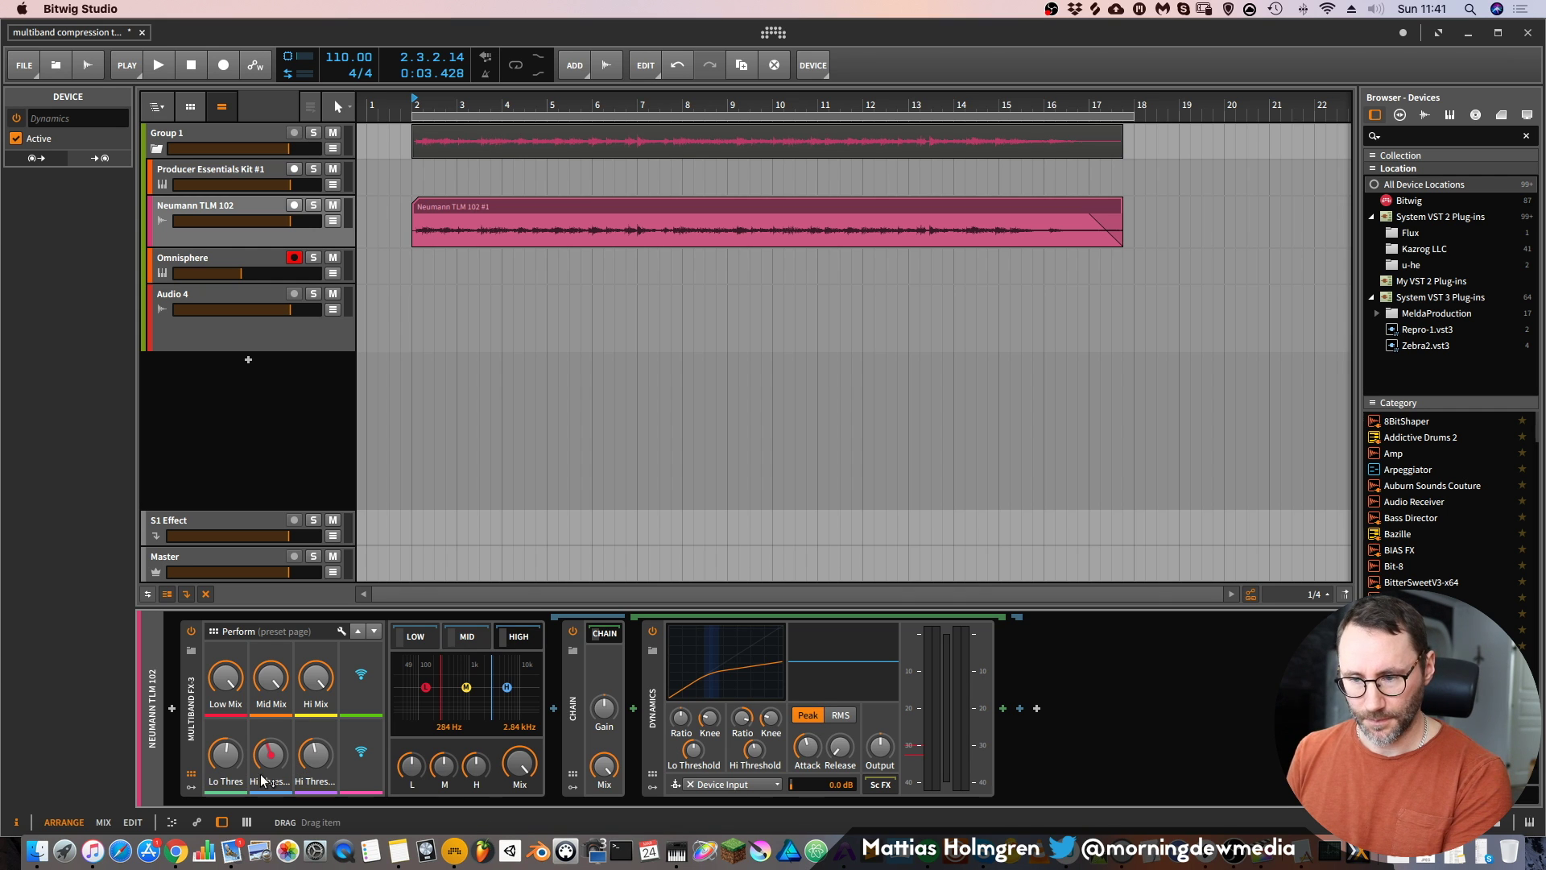
pyautogui.doubleClick(258, 780)
pyautogui.write('Mid Thres')
pyautogui.press('Return')
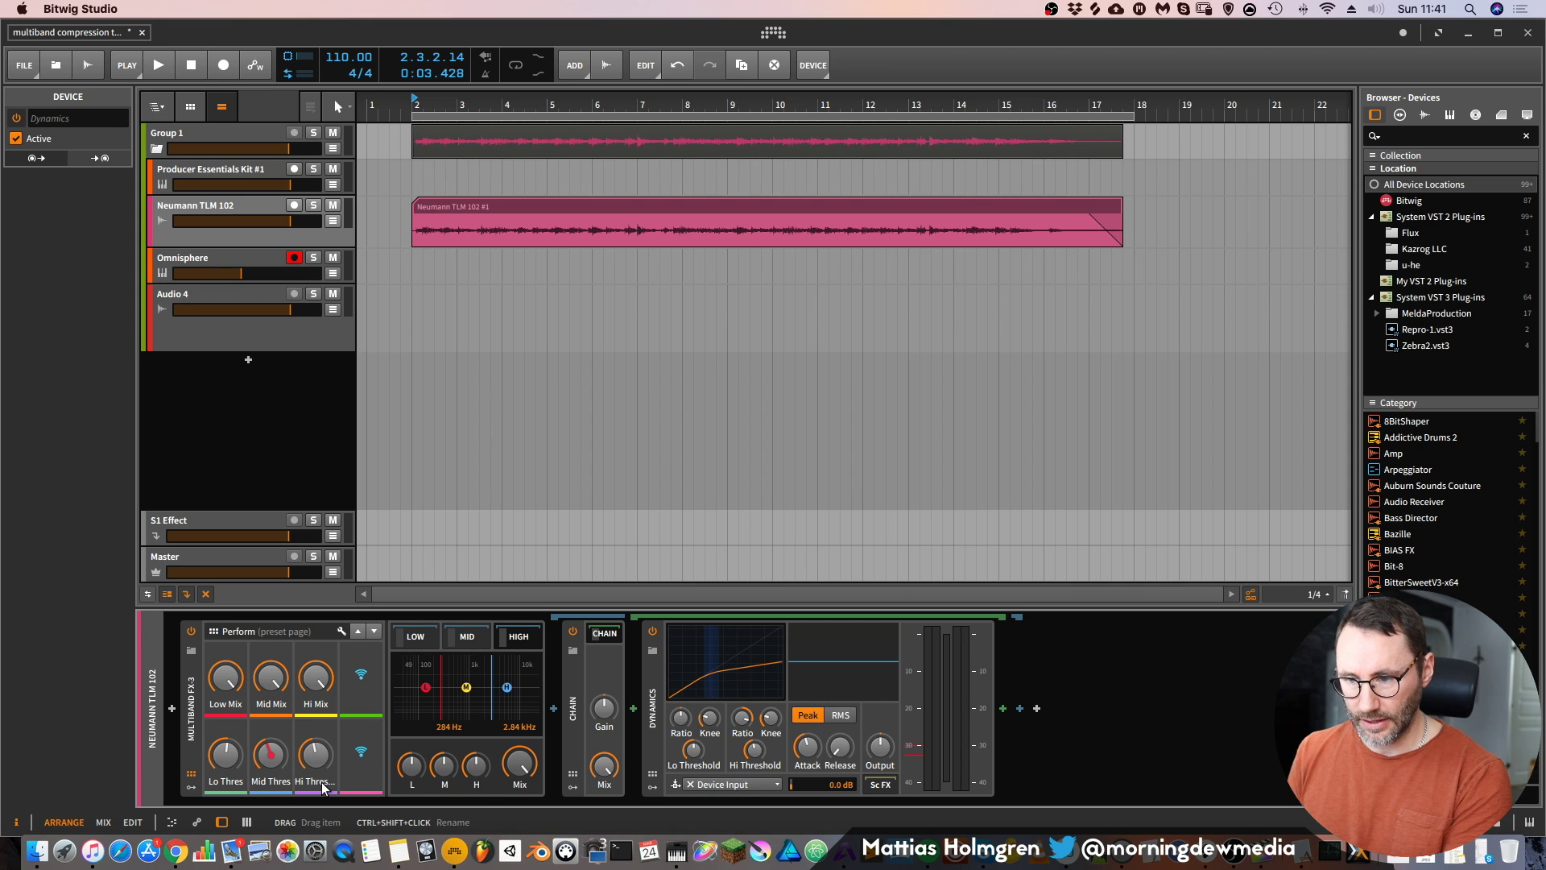
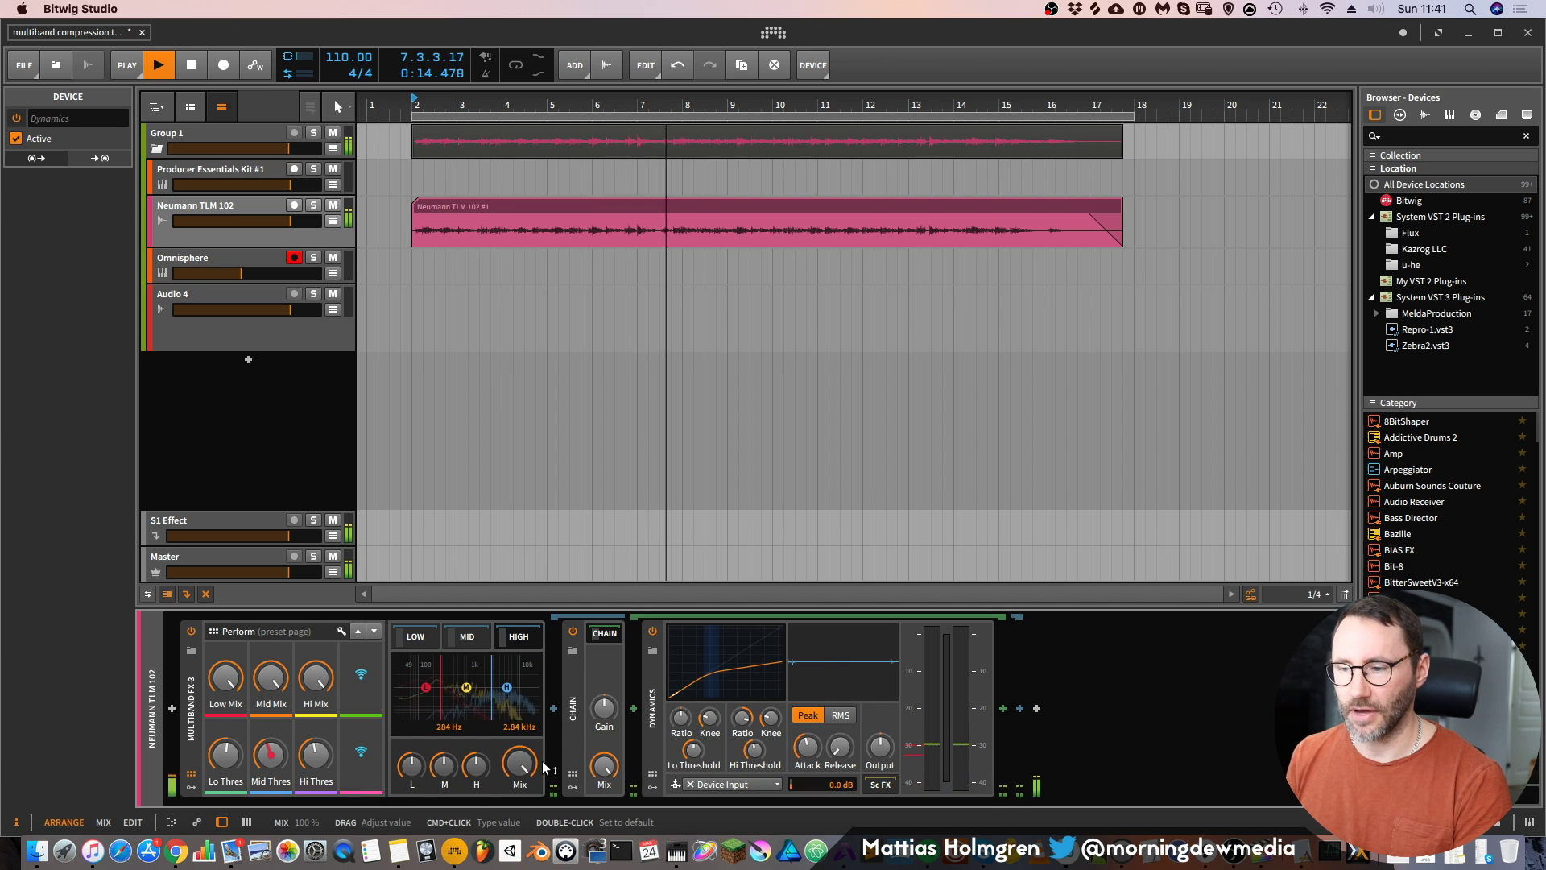
# Audition the vocal during playback while examining the low and mid bands' Dynamics behaviour
pyautogui.moveTo(522, 773); pyautogui.dragTo(517, 771)
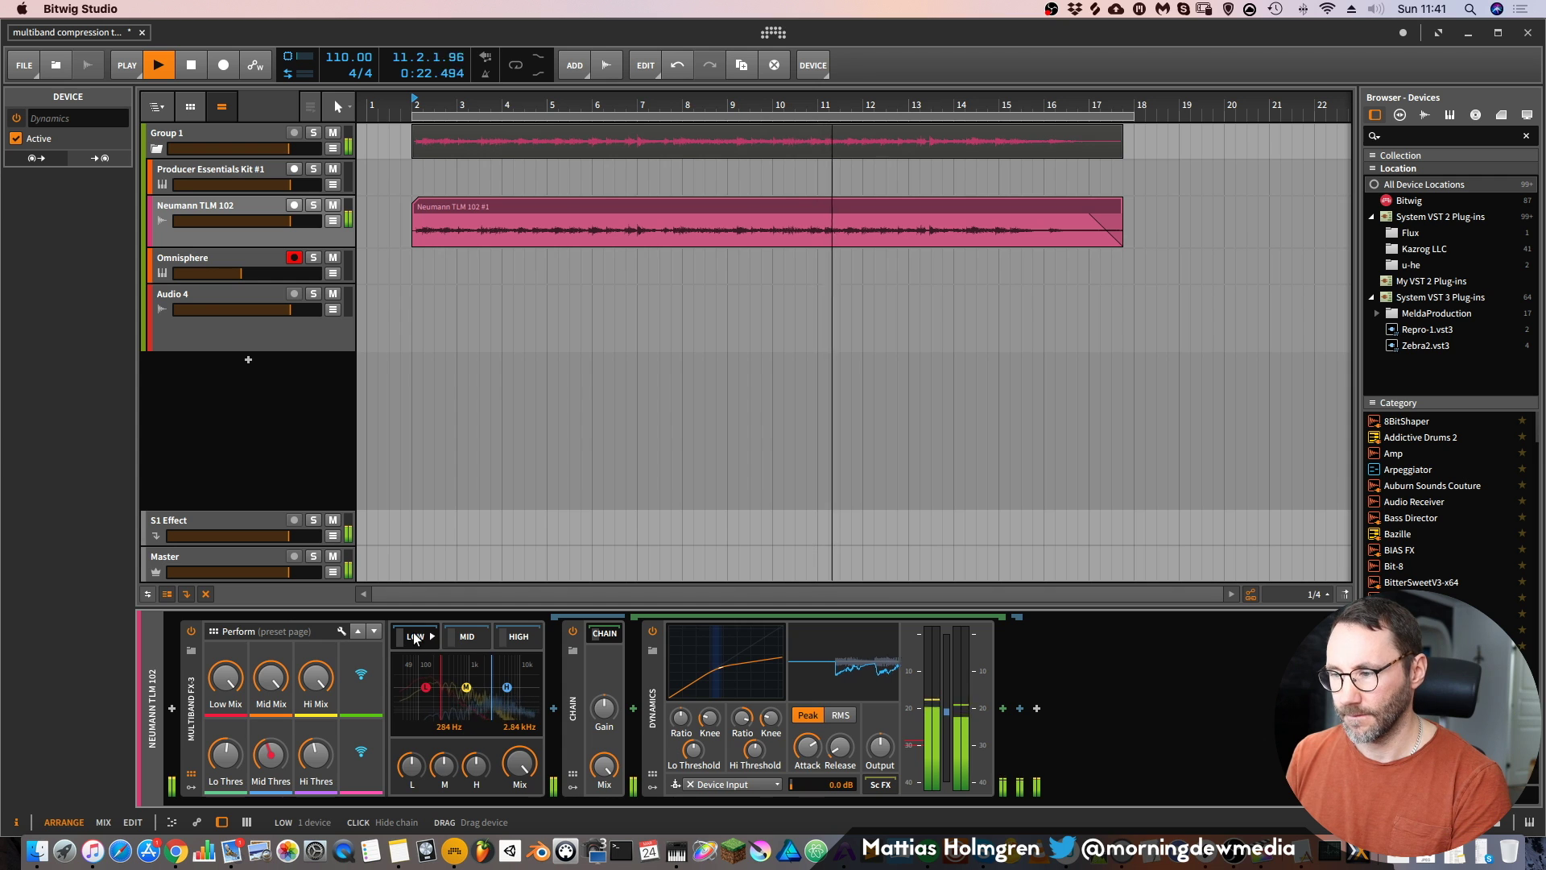
pyautogui.click(486, 638)
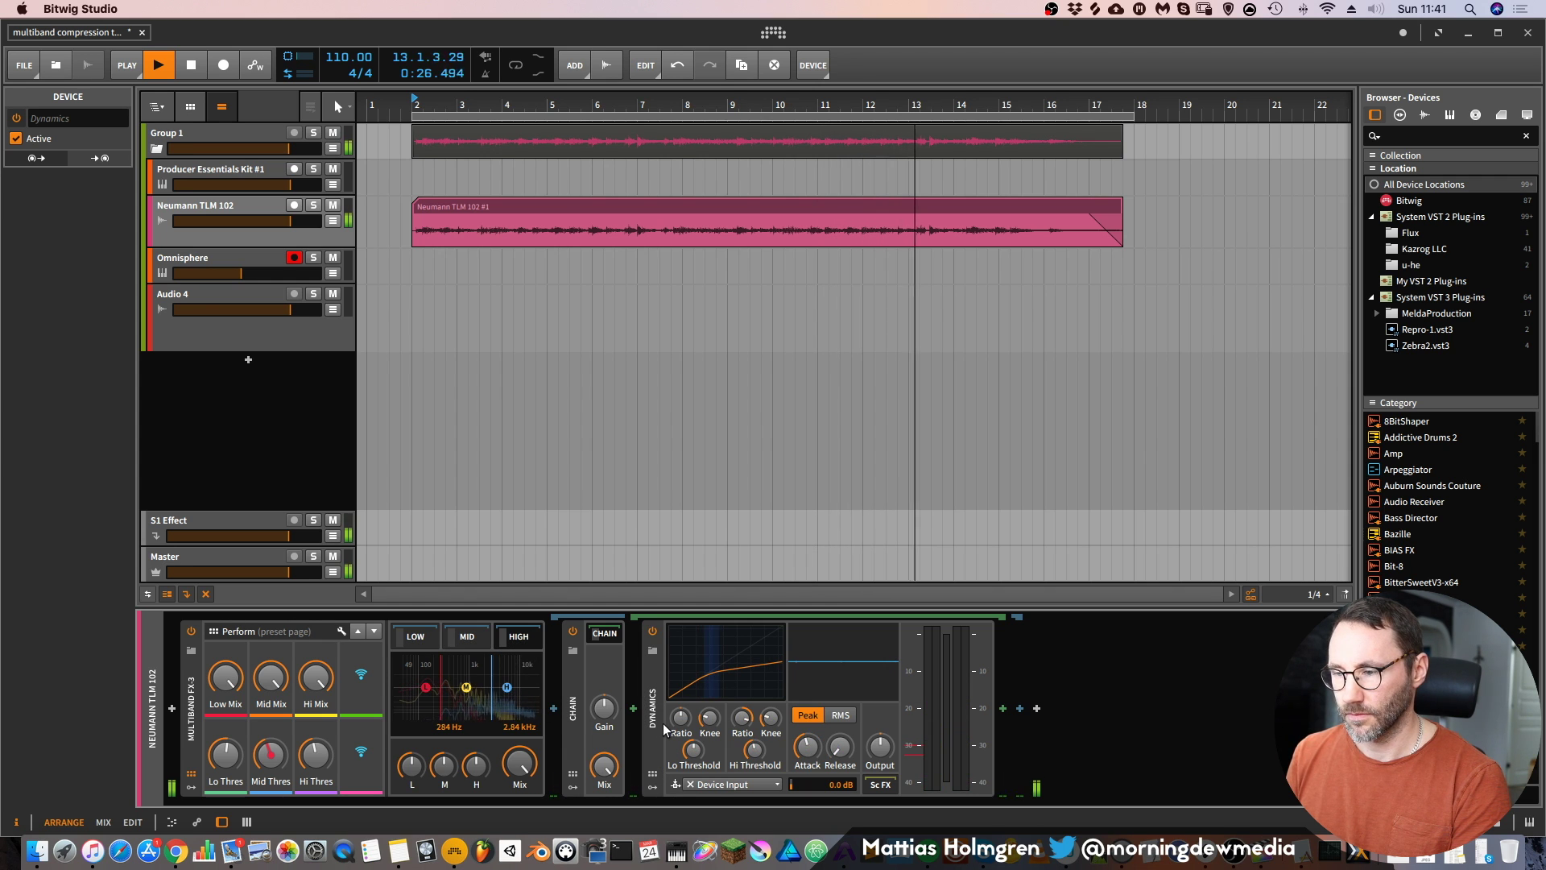
pyautogui.click(410, 638)
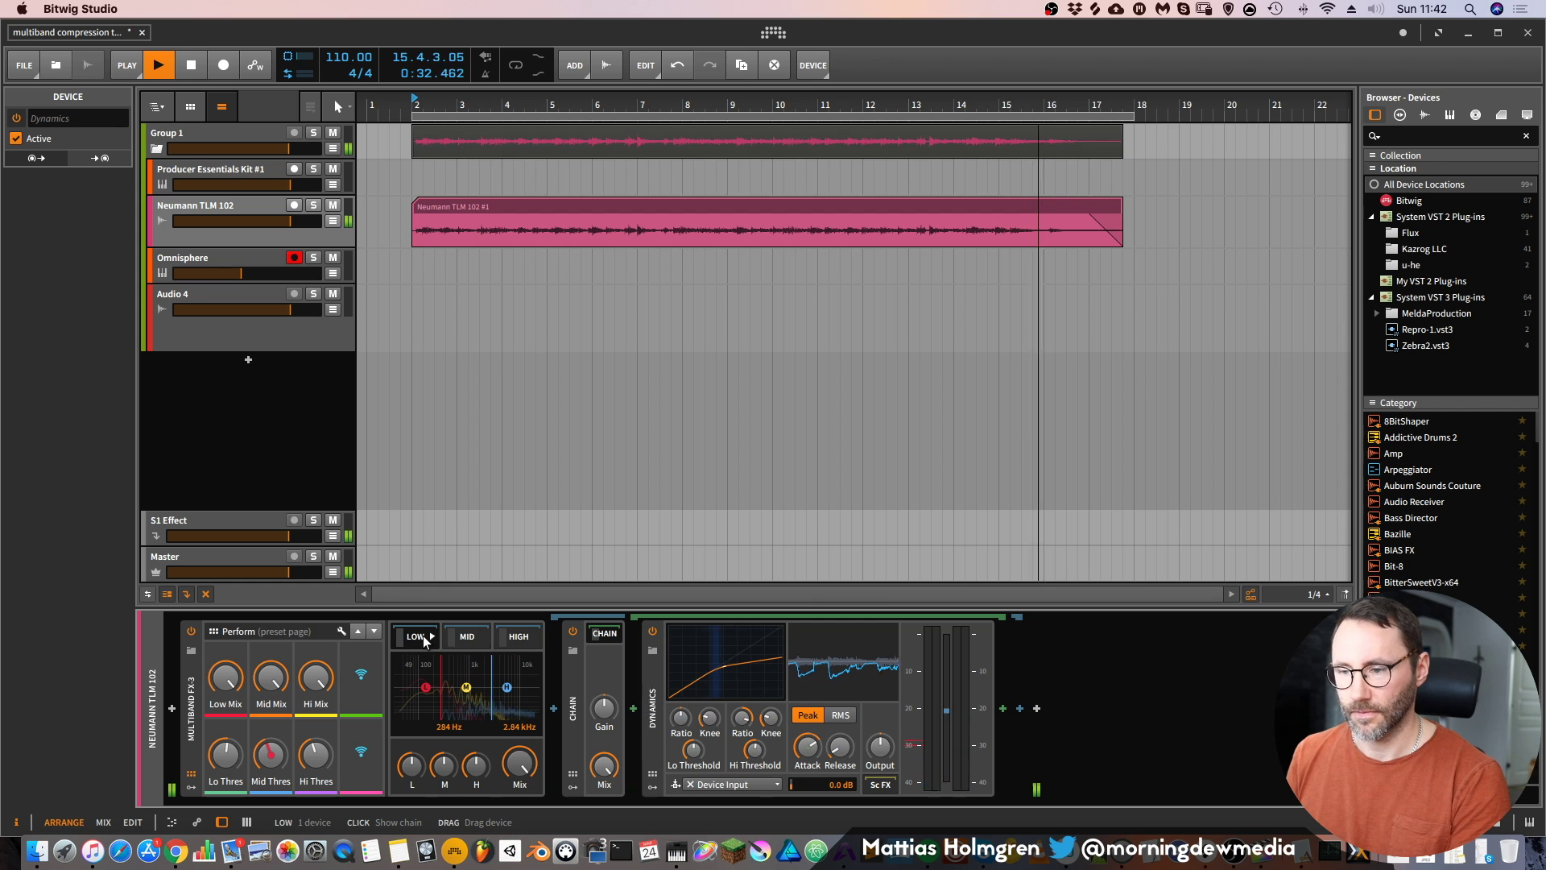
pyautogui.press('space')
pyautogui.press('space')
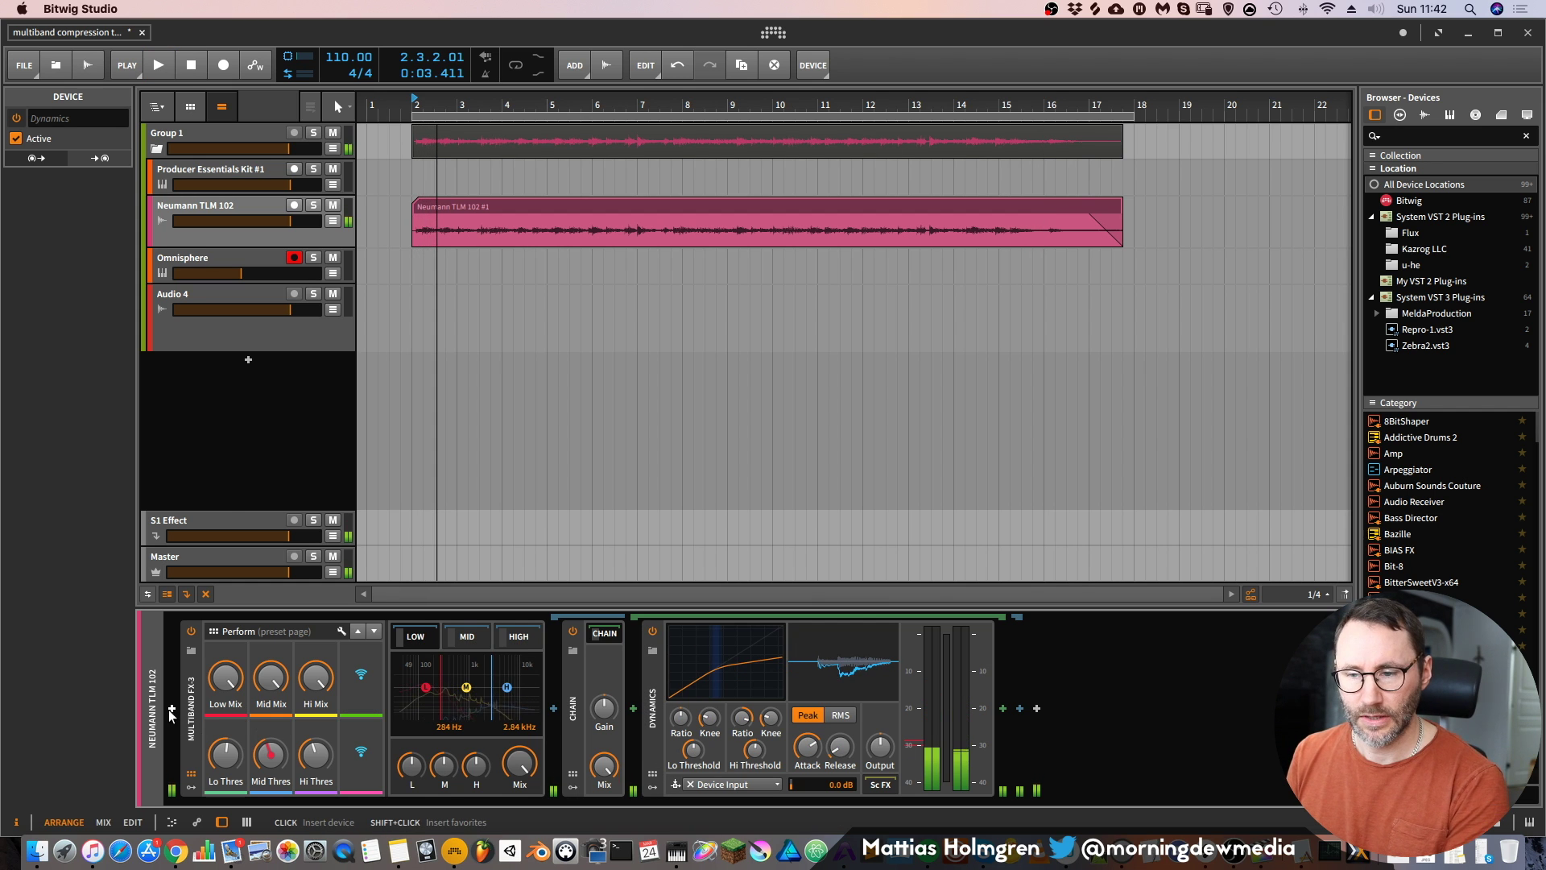
# Insert an EQ-5 device before the Multiband FX-3 on the vocal track
pyautogui.click(171, 709)
pyautogui.click(193, 277)
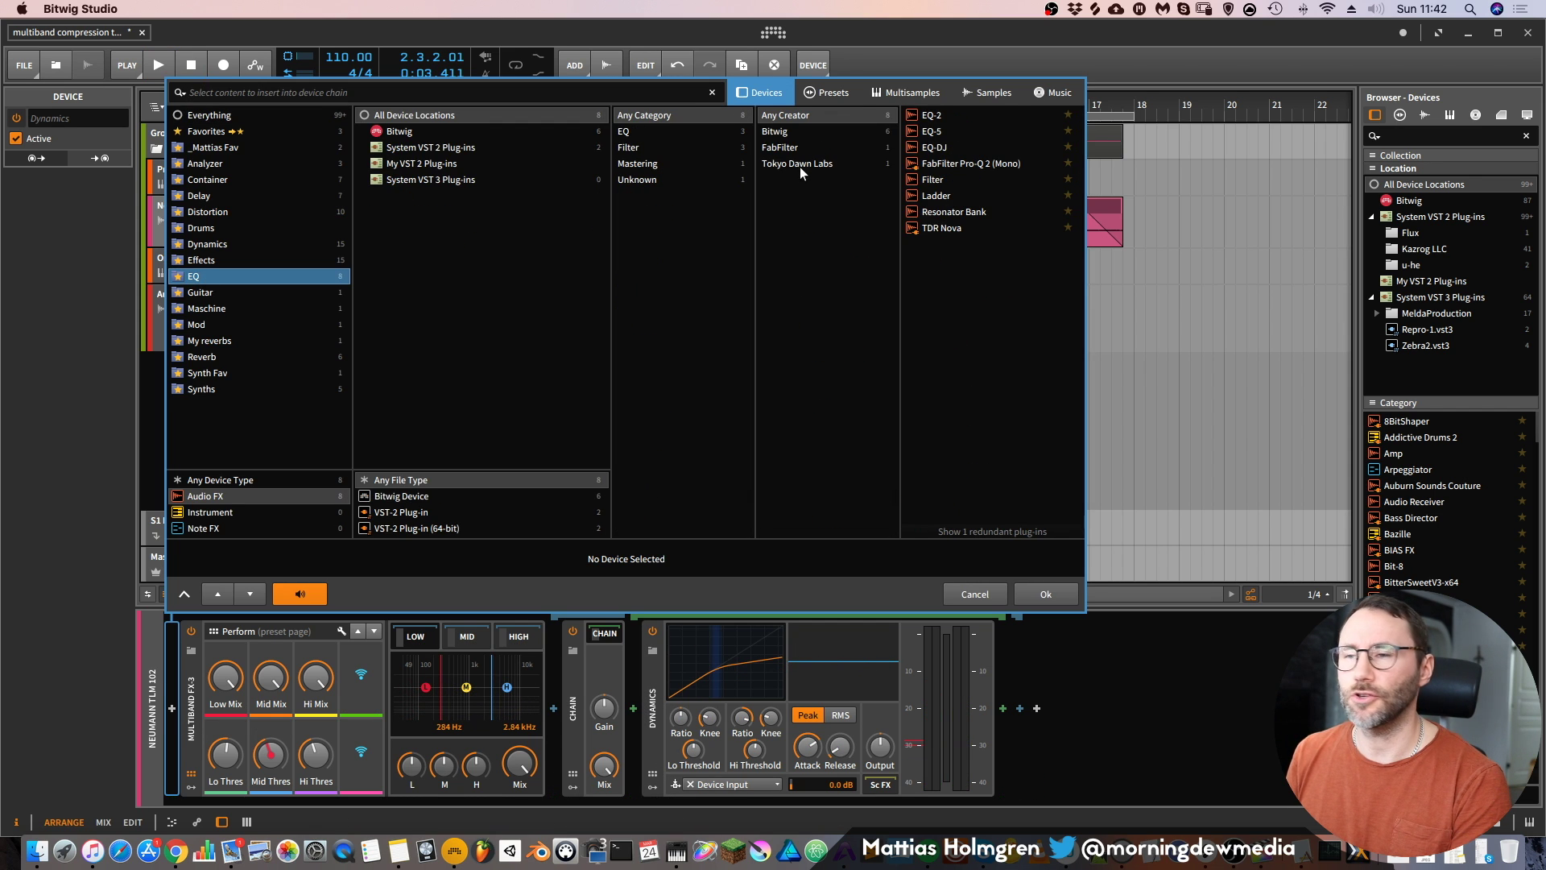
pyautogui.click(935, 132)
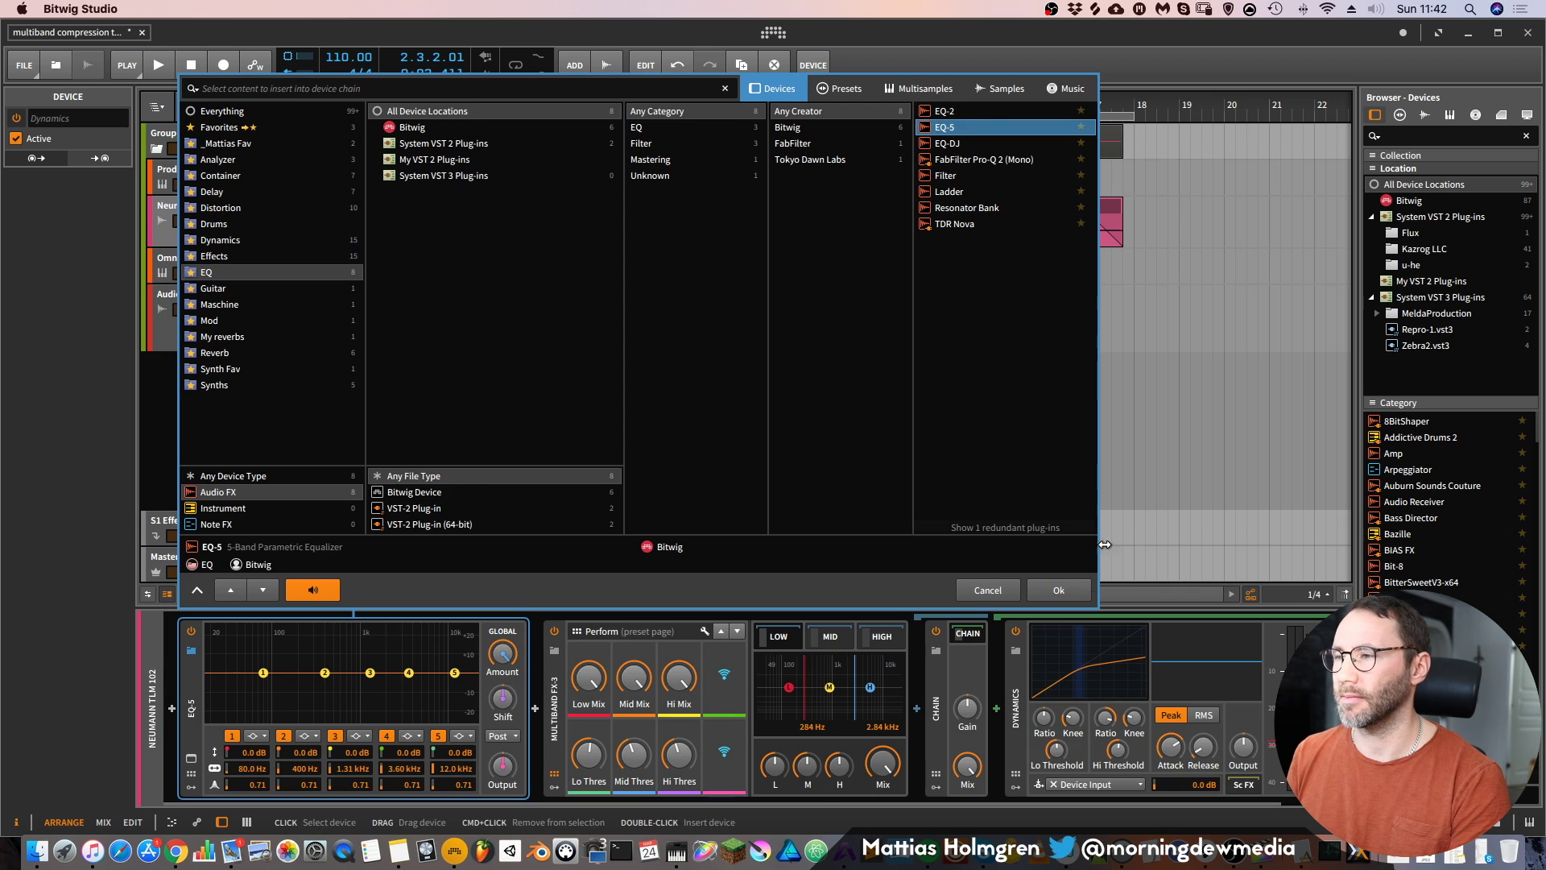
pyautogui.click(1058, 591)
# Make the first EQ-5 band a 4-pole high-pass filter at 80 Hz
pyautogui.click(263, 737)
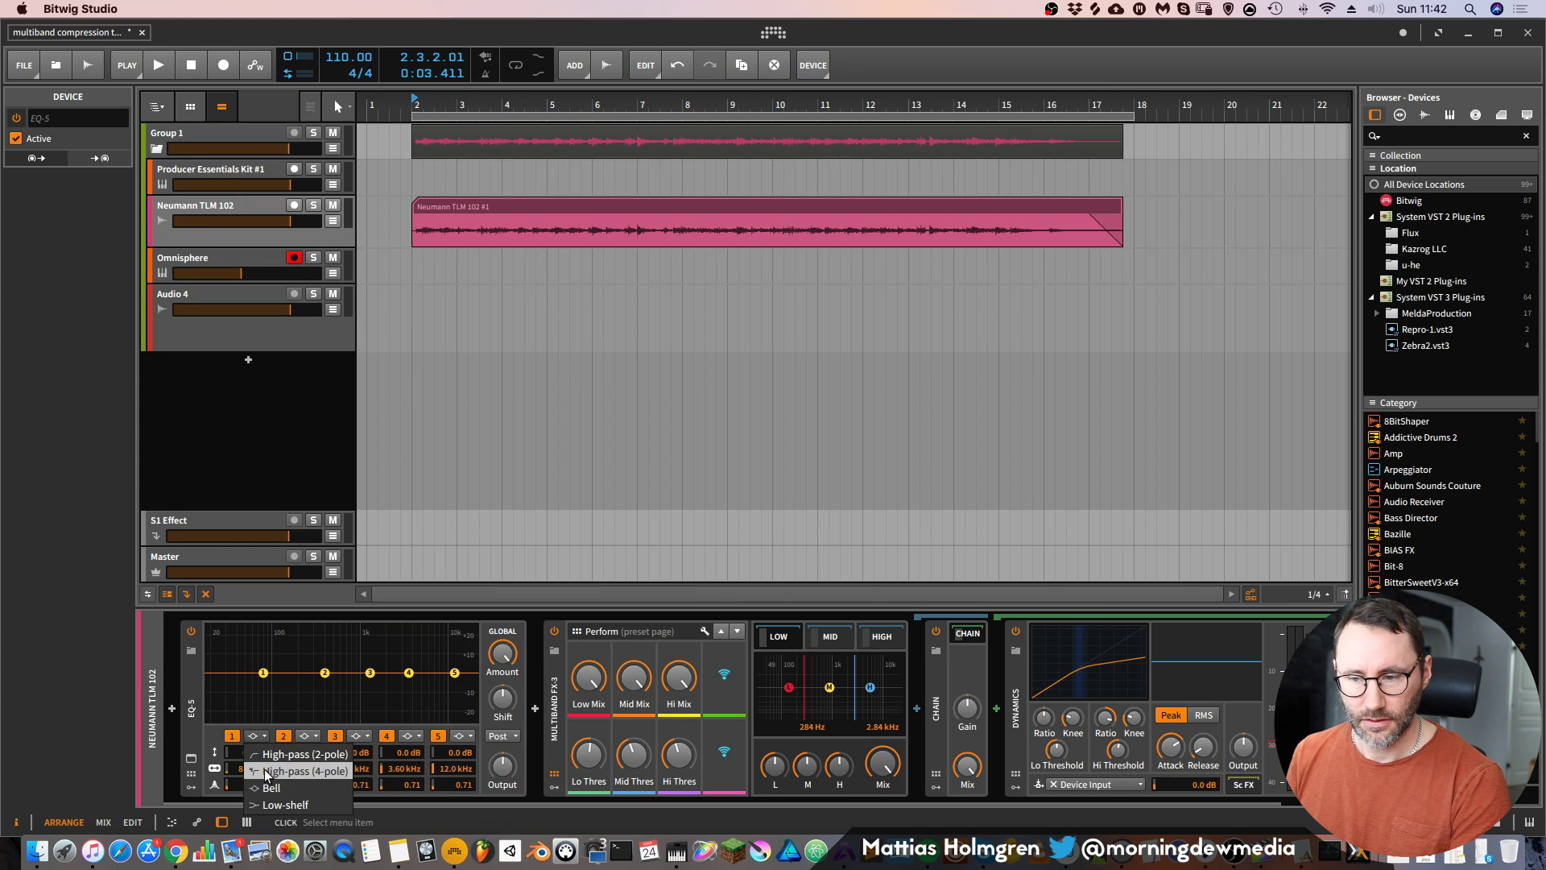
pyautogui.click(264, 770)
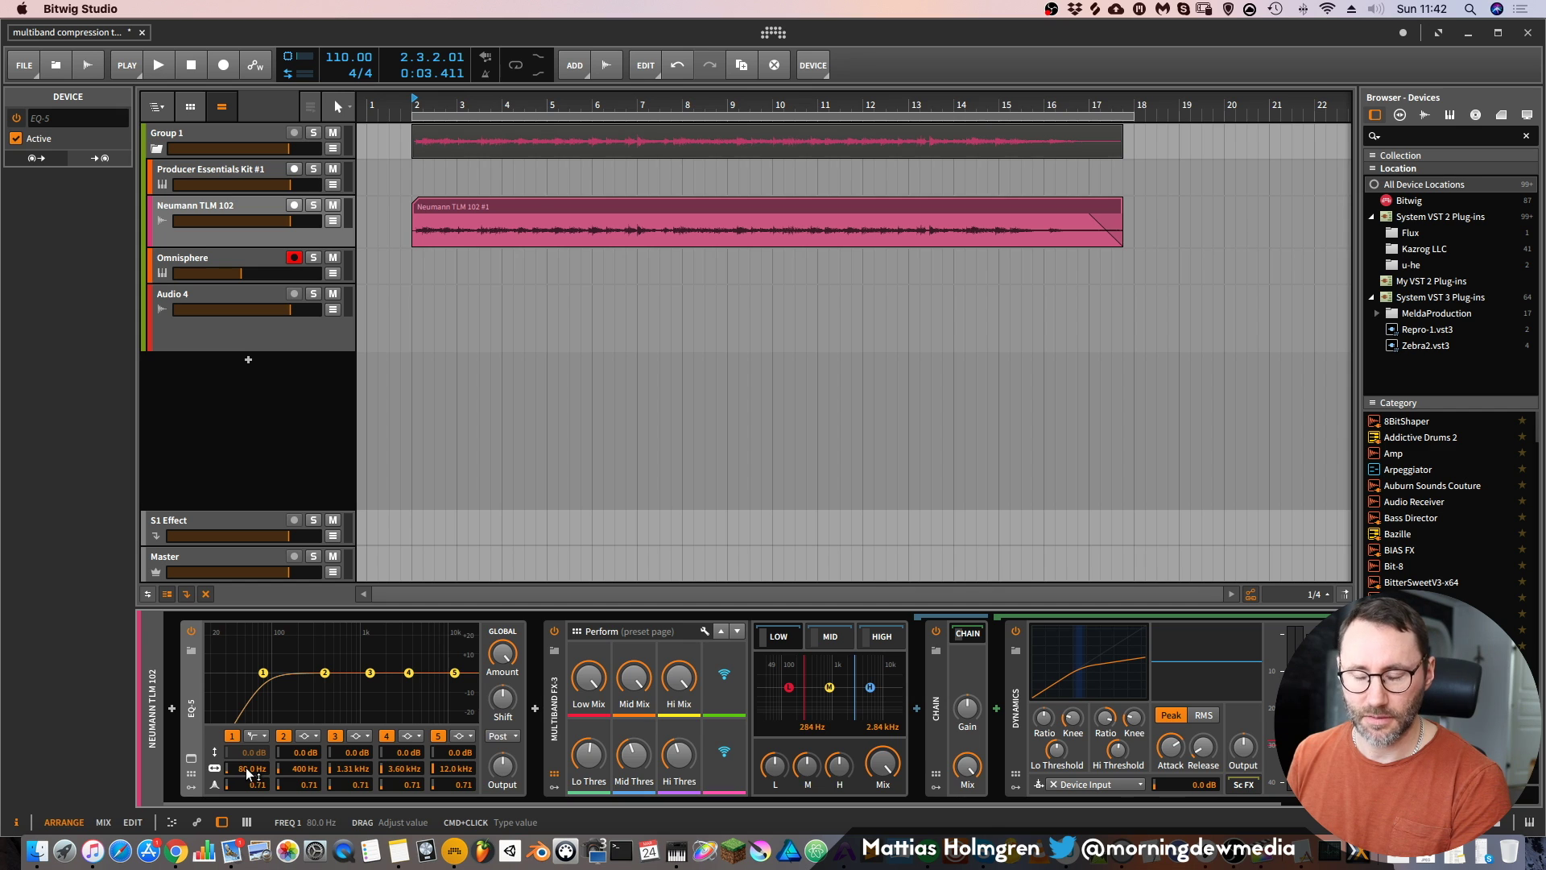
pyautogui.moveTo(244, 766); pyautogui.dragTo(244, 775)
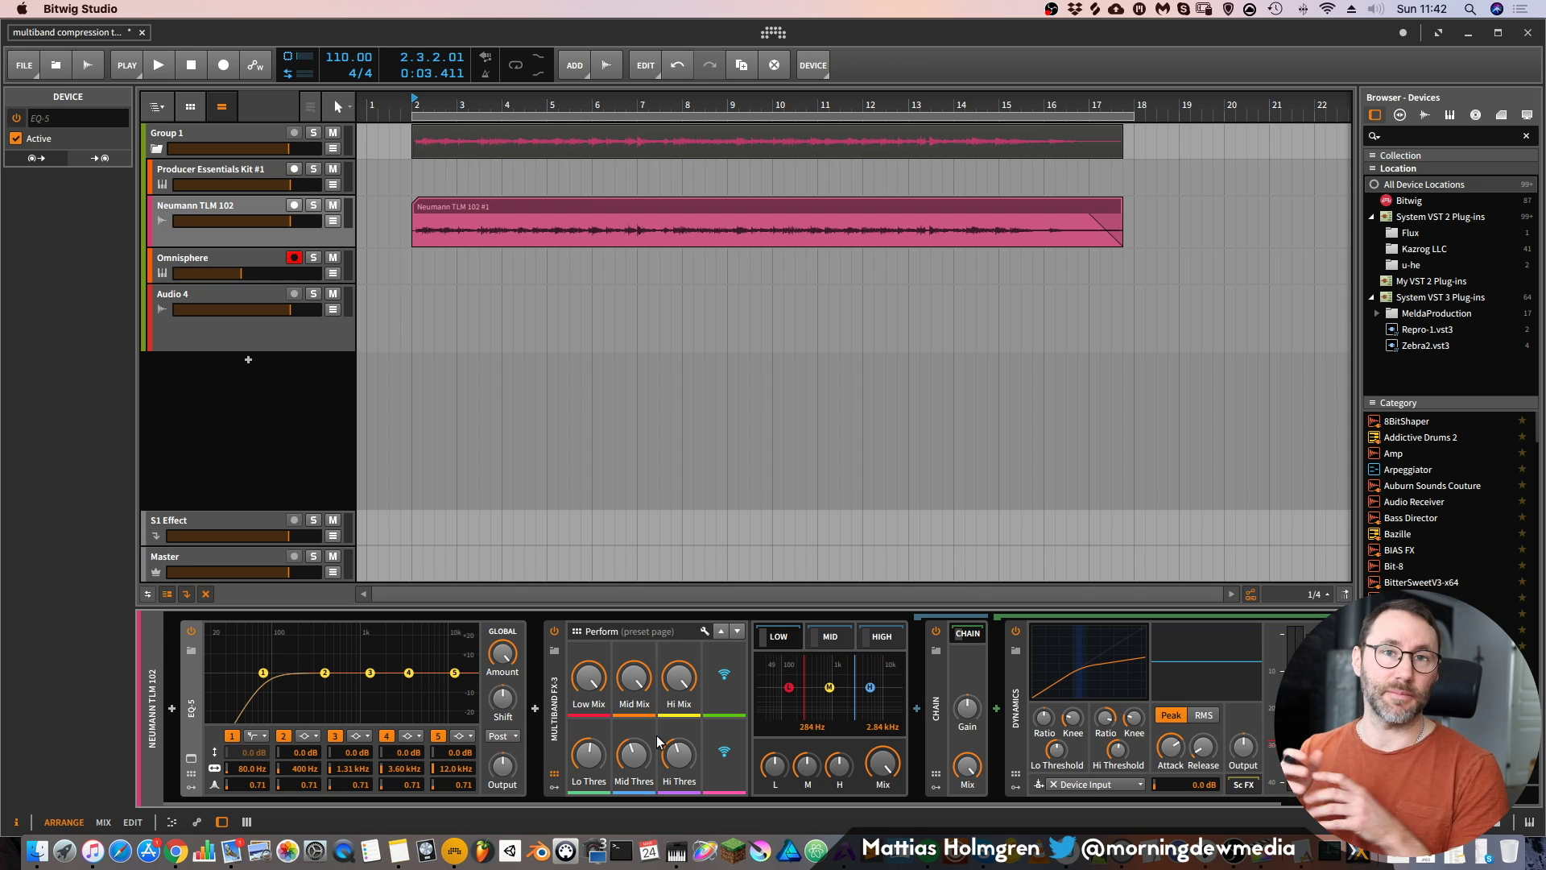
# Collapse the EQ-5 and, during playback, raise the Multiband FX-3 high level to +5.4 dB and slightly lower the low level
pyautogui.press('space')
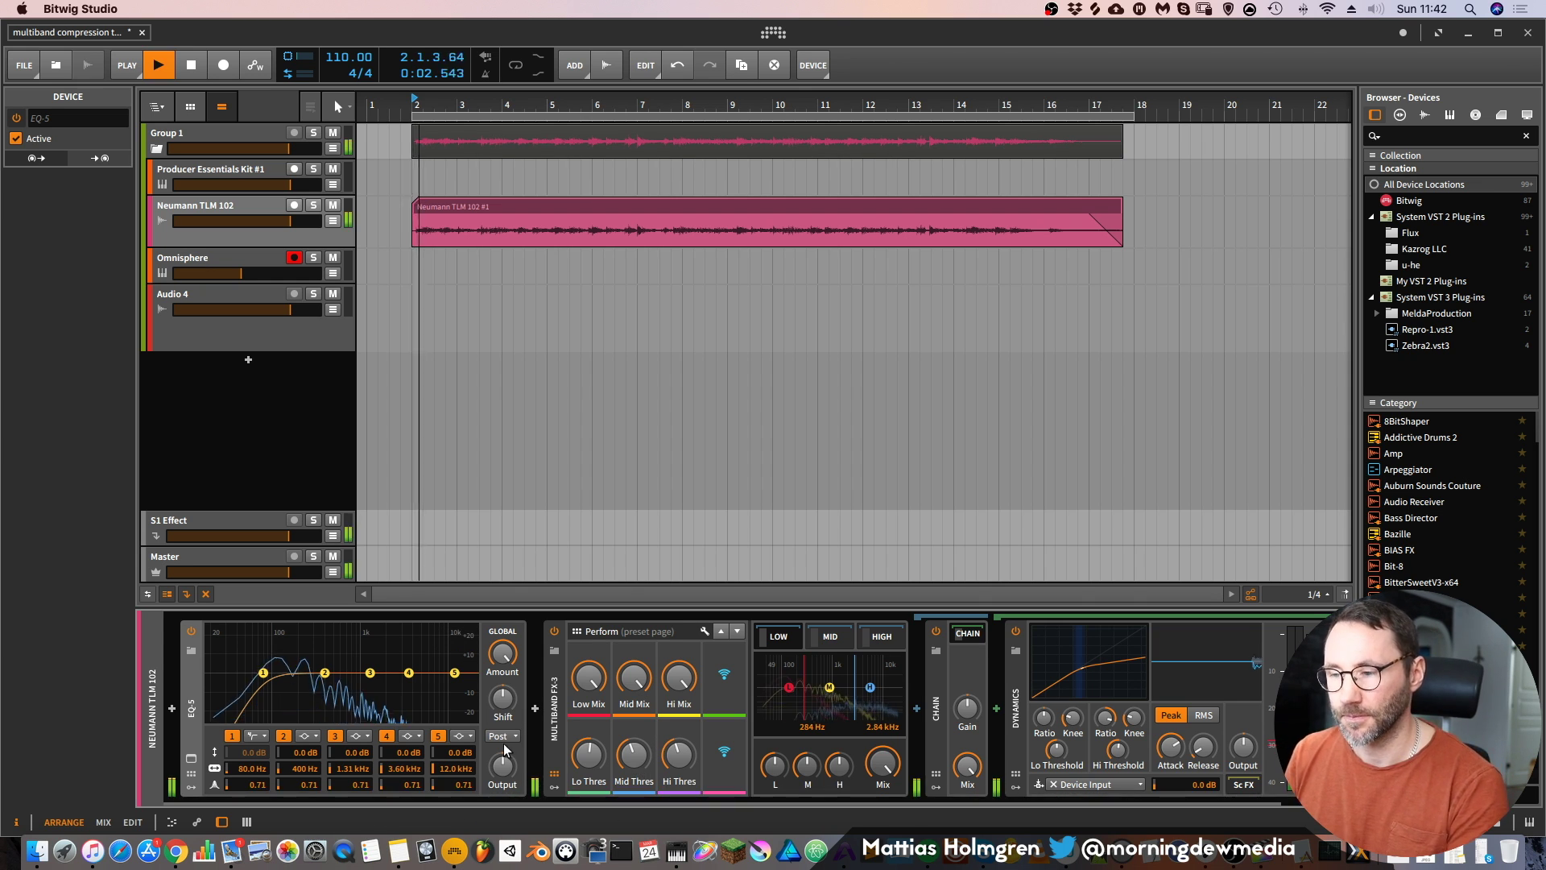
pyautogui.doubleClick(191, 694)
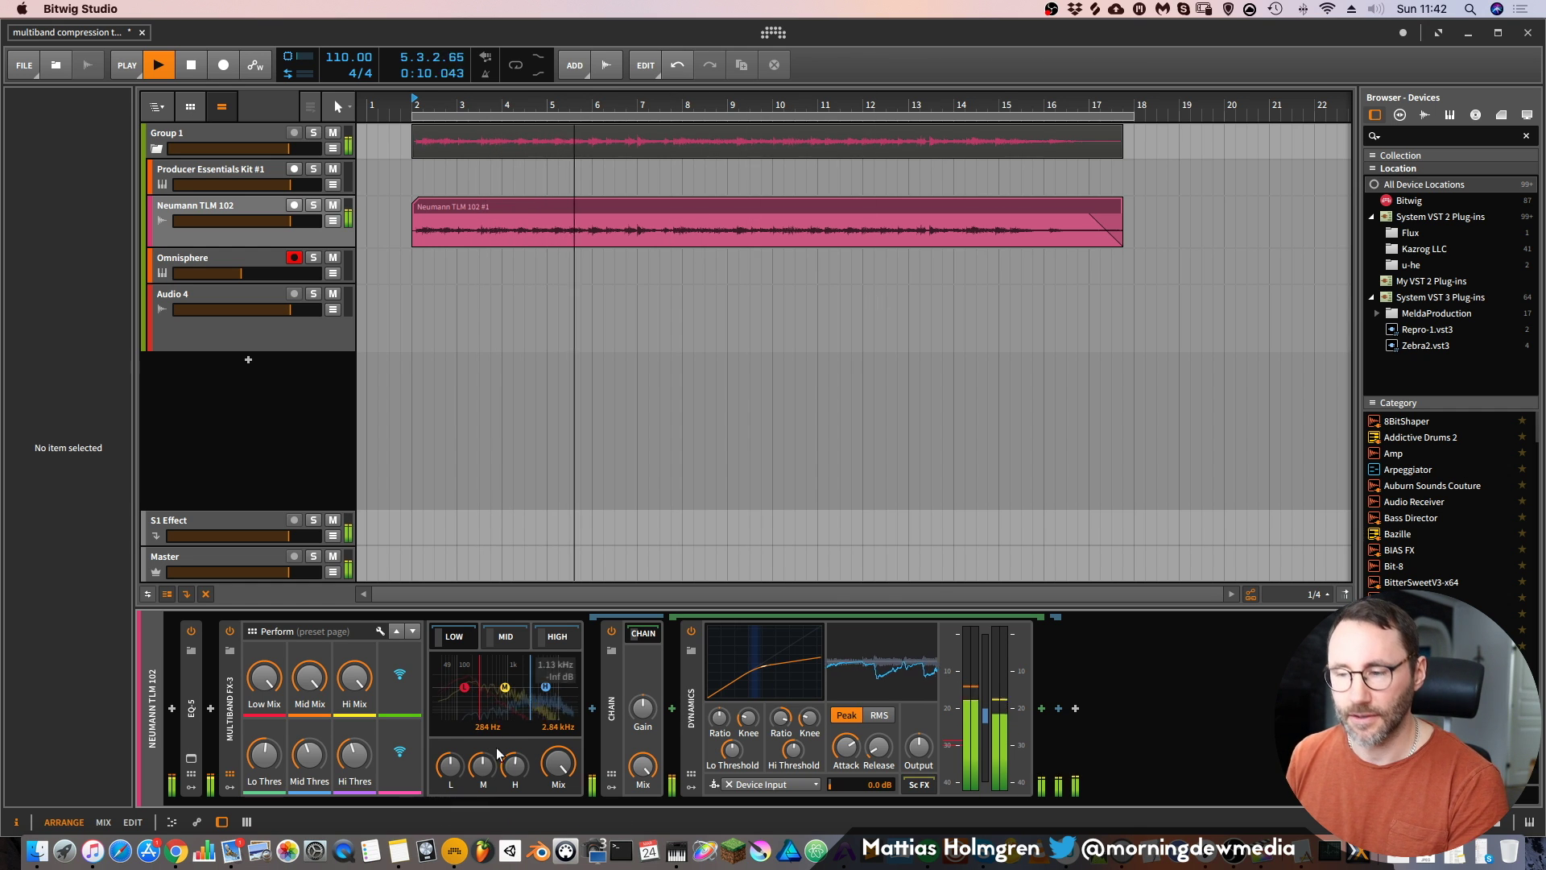
pyautogui.moveTo(515, 763); pyautogui.dragTo(515, 770)
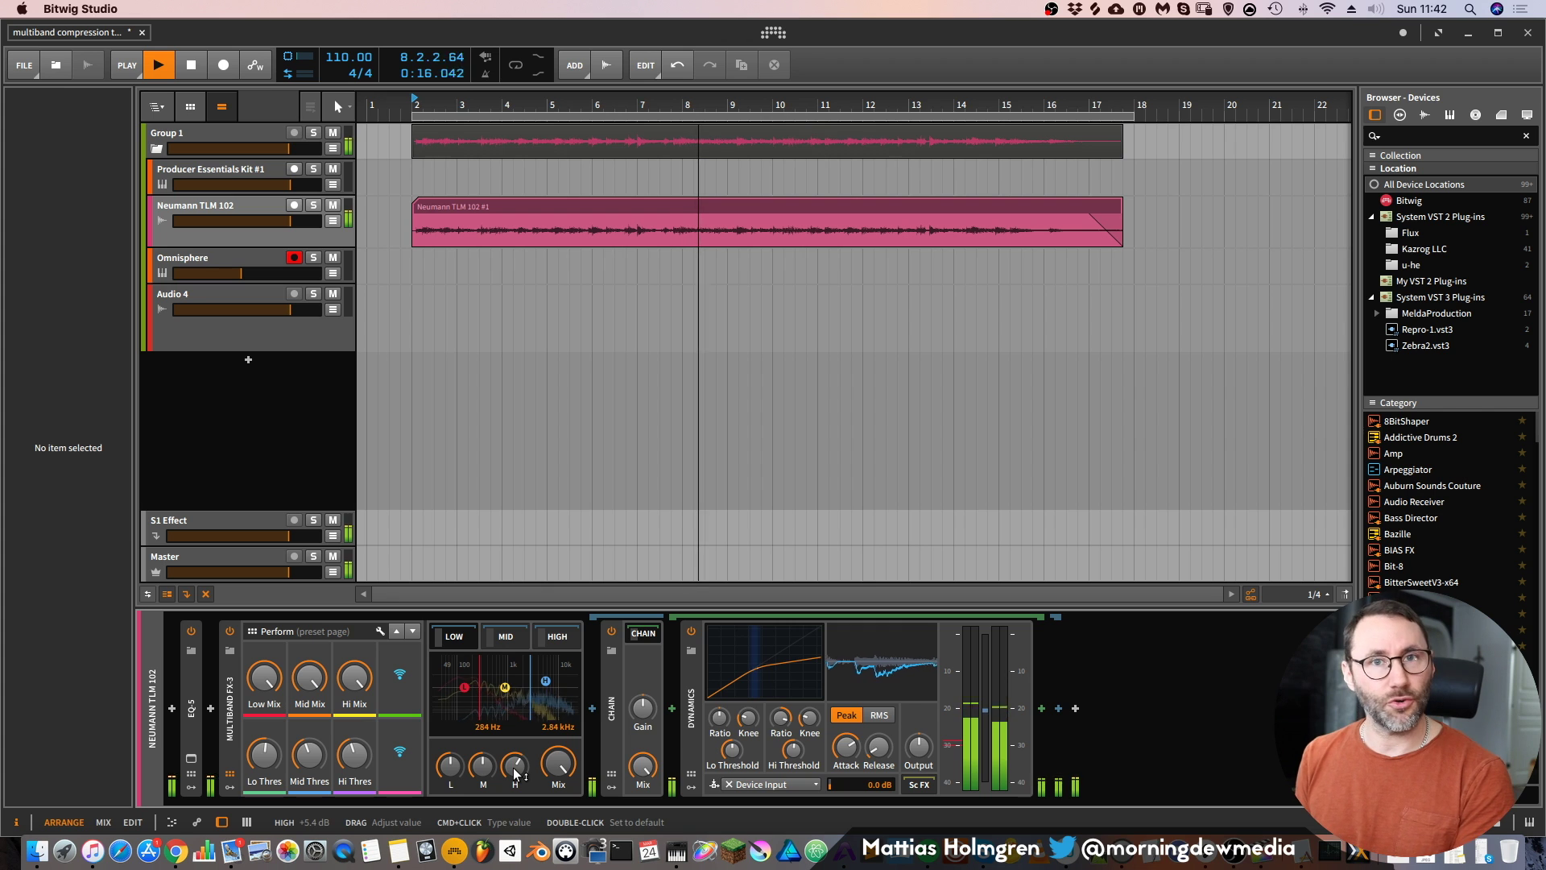
pyautogui.moveTo(450, 766); pyautogui.dragTo(450, 771)
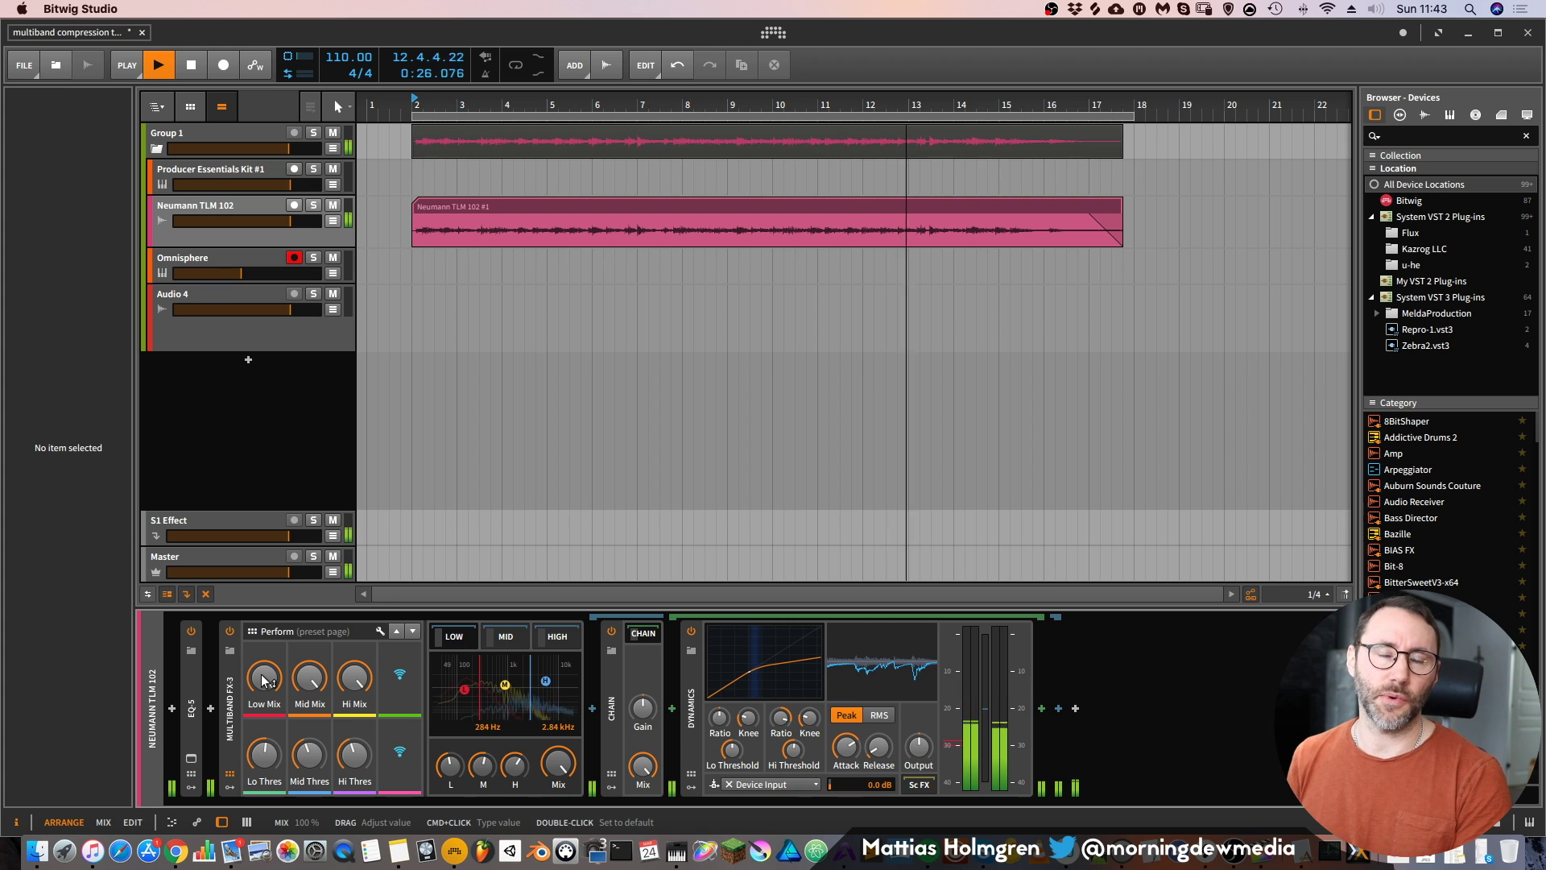
# Compare compression amounts during playback, lowering Mid Mix to 55% and reducing Hi Mix, with Low Mix restored to 100%
pyautogui.moveTo(264, 680); pyautogui.dragTo(261, 687)
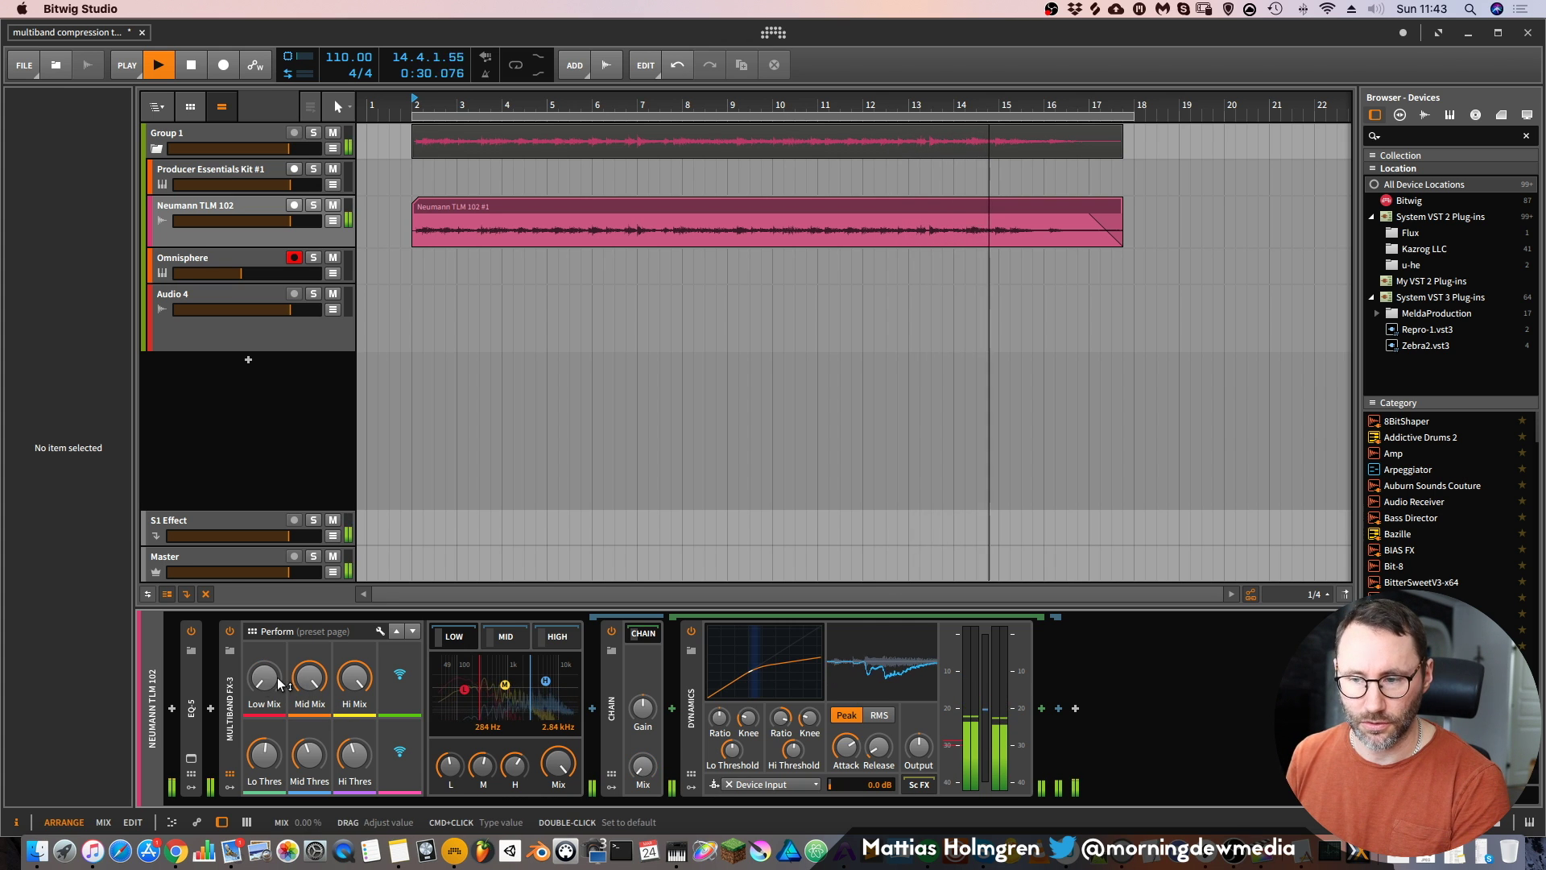
pyautogui.moveTo(354, 678); pyautogui.dragTo(355, 689)
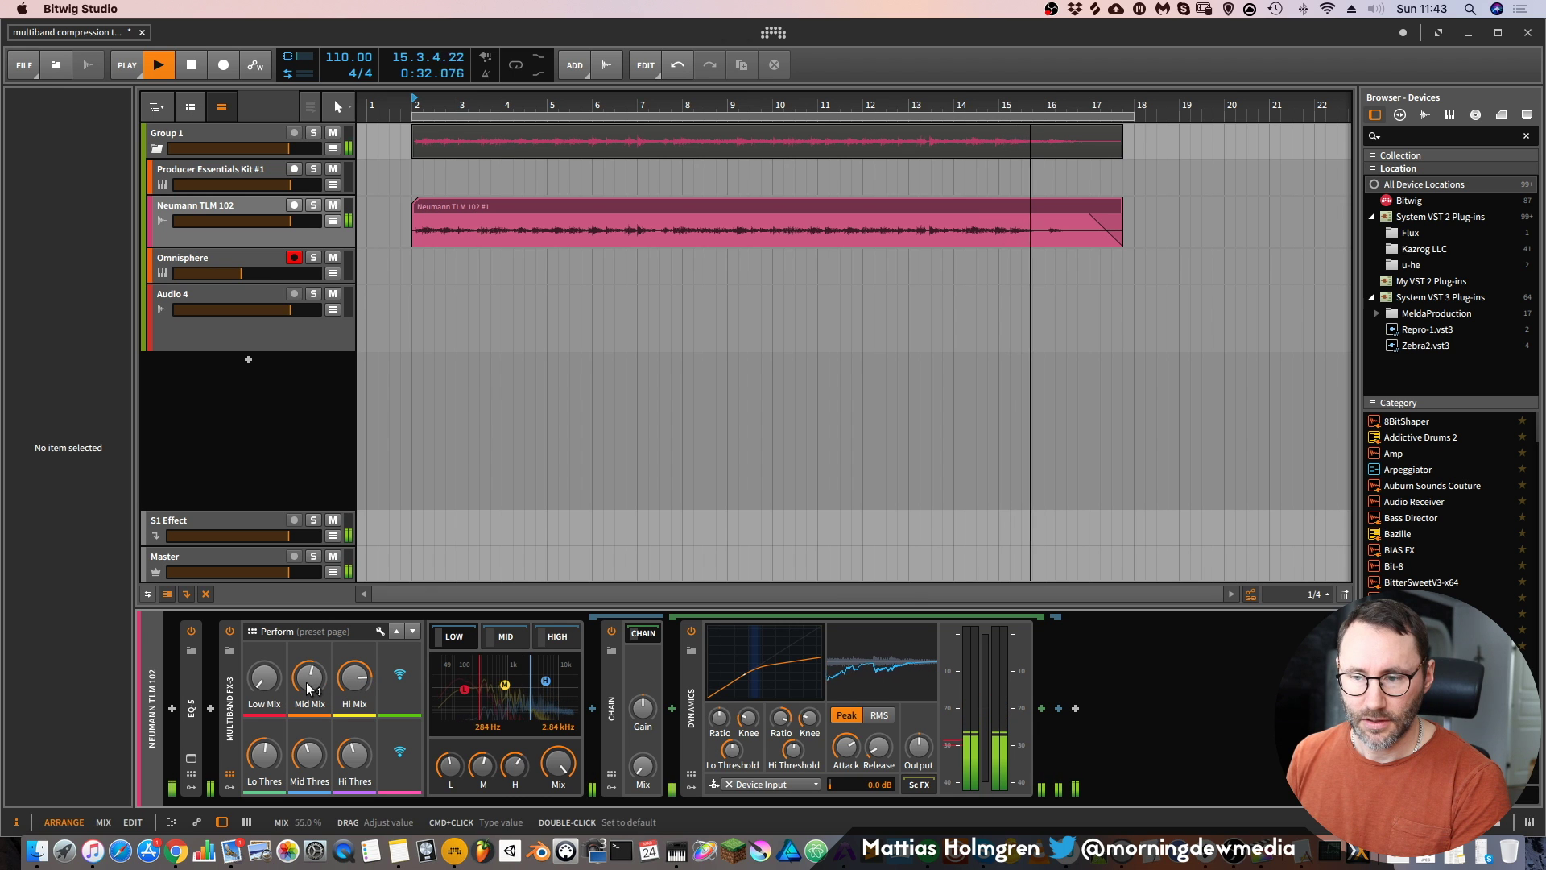
pyautogui.doubleClick(262, 681)
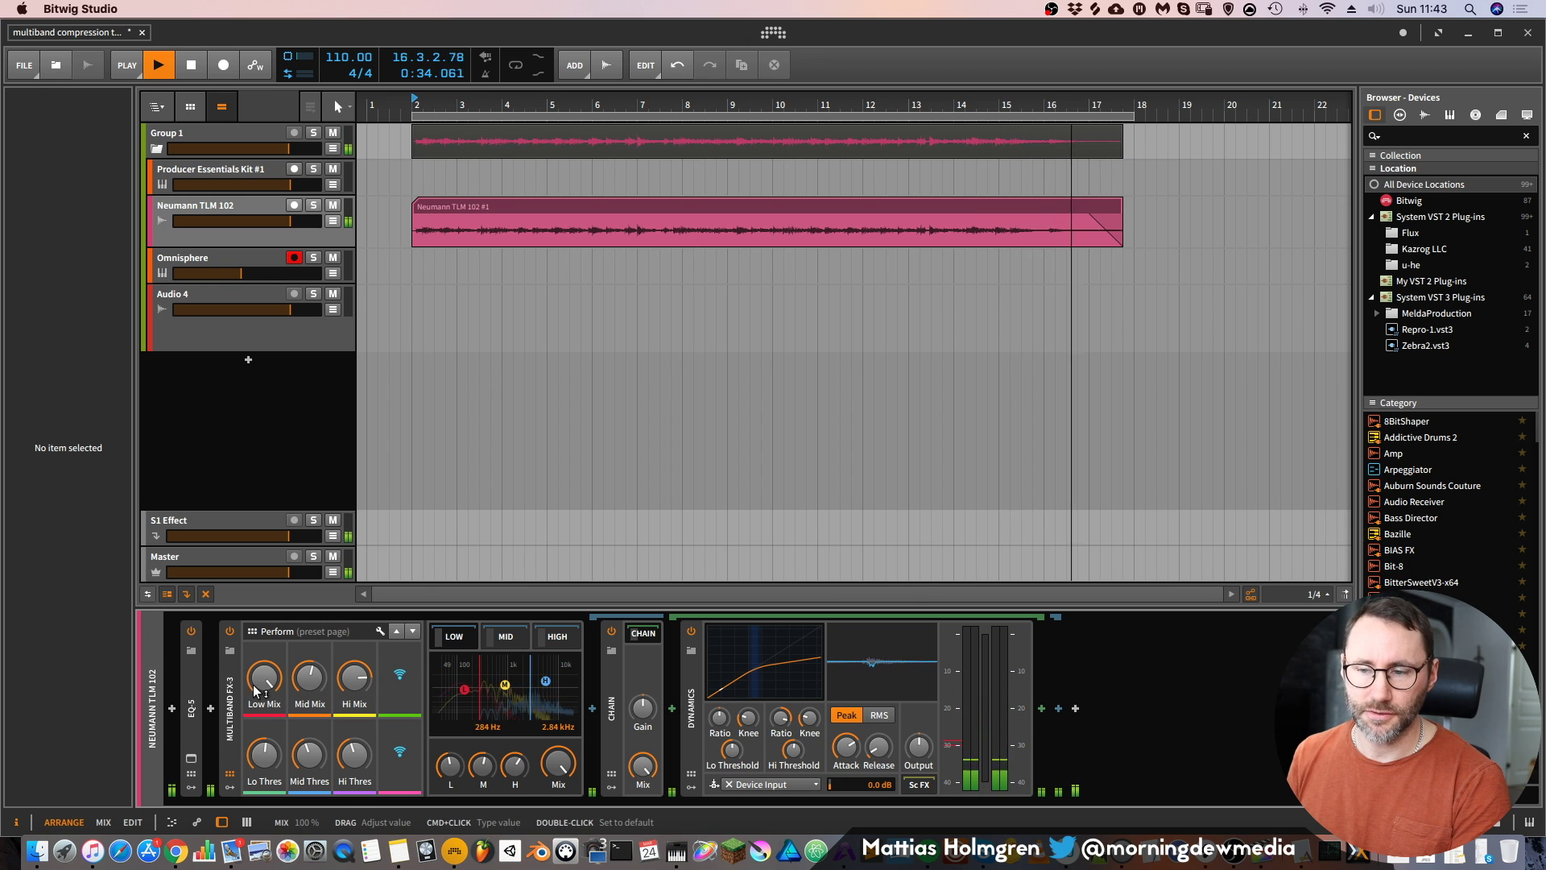
pyautogui.press('space')
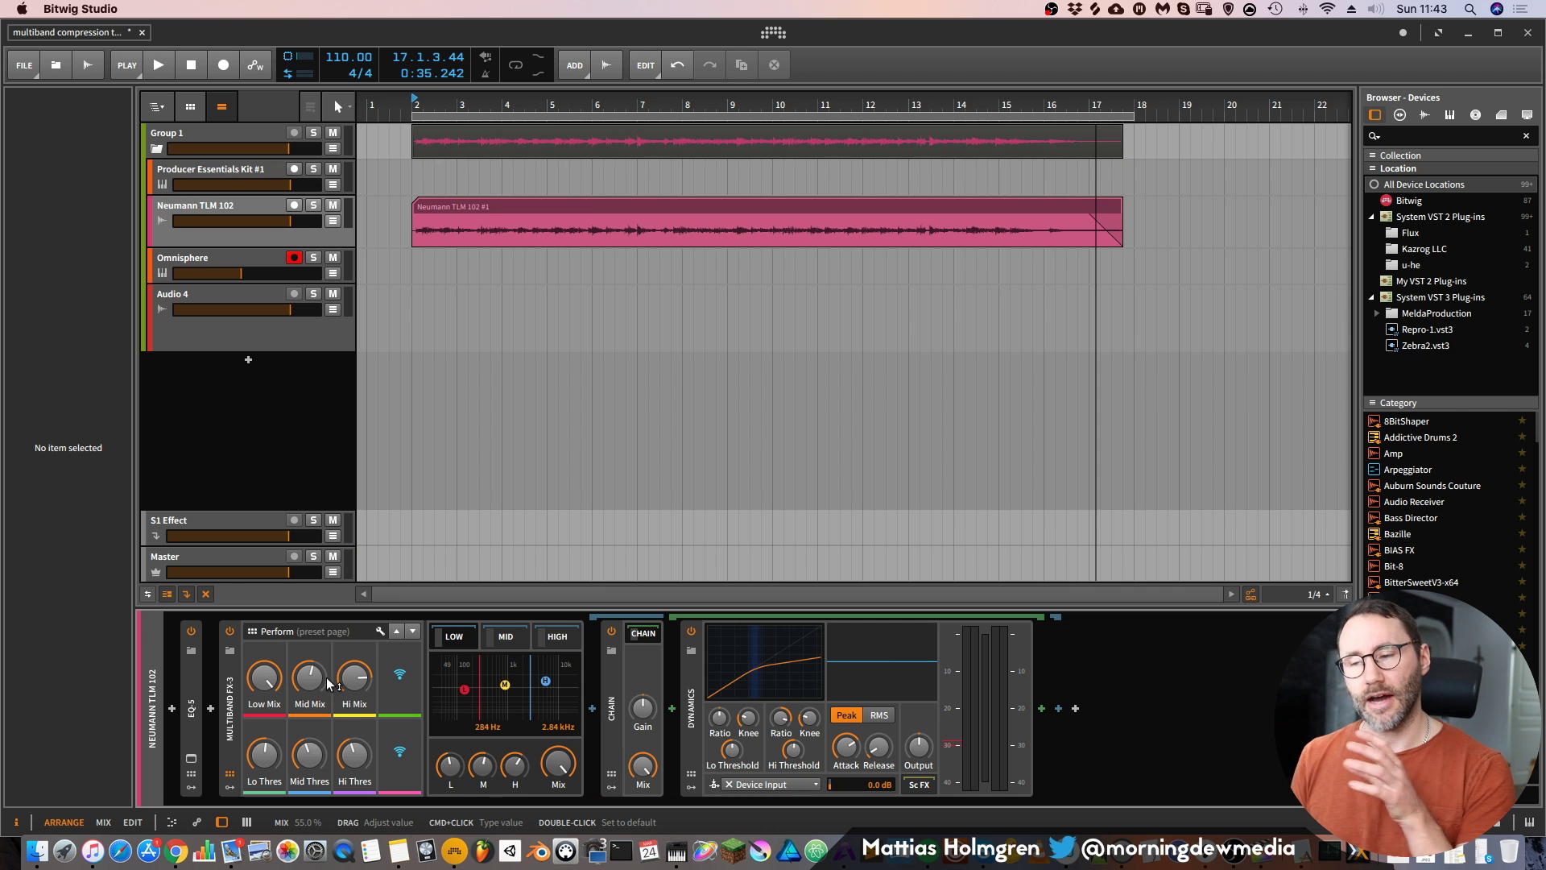
# Audition the vocal again from the start and hide the open band's device chain
pyautogui.press('space')
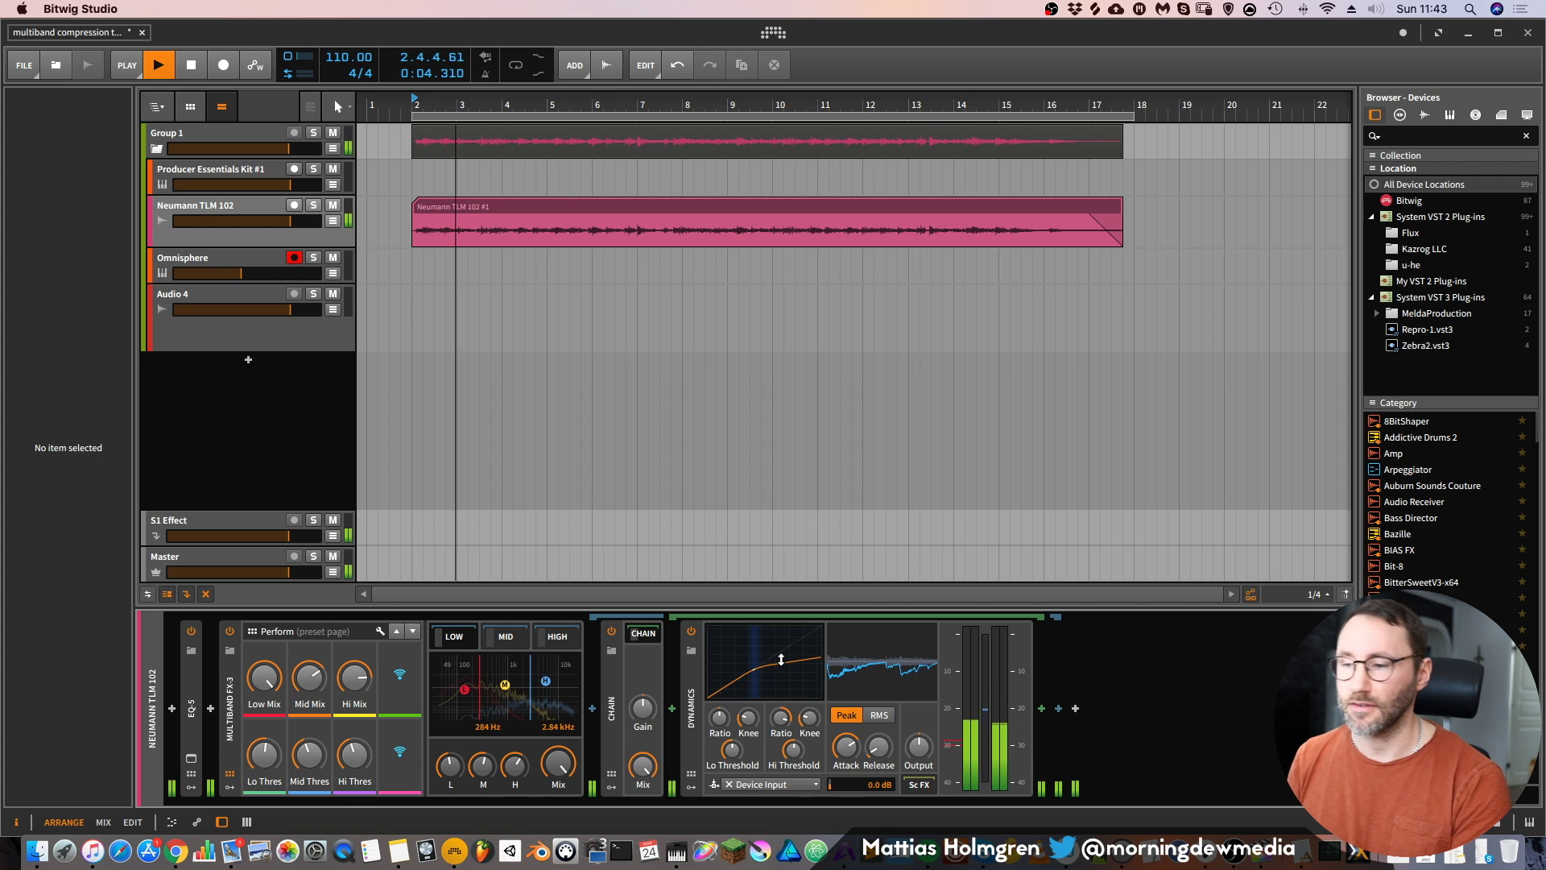
pyautogui.press('Delete')
pyautogui.hotkey('ctrl', 'z')
pyautogui.press('Delete')
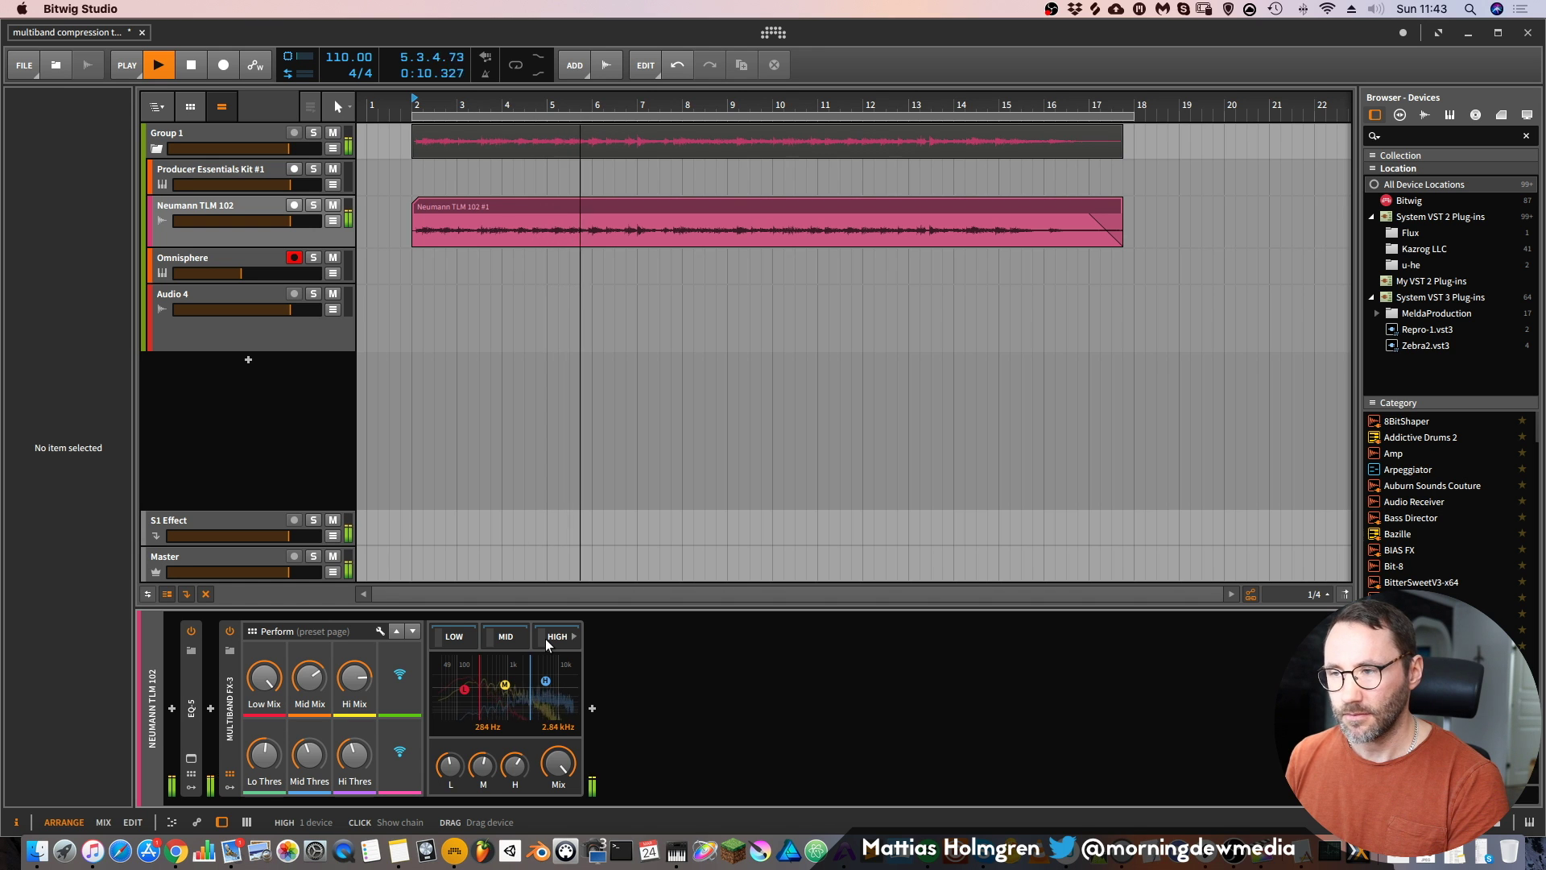
pyautogui.moveTo(886, 104); pyautogui.dragTo(928, 105)
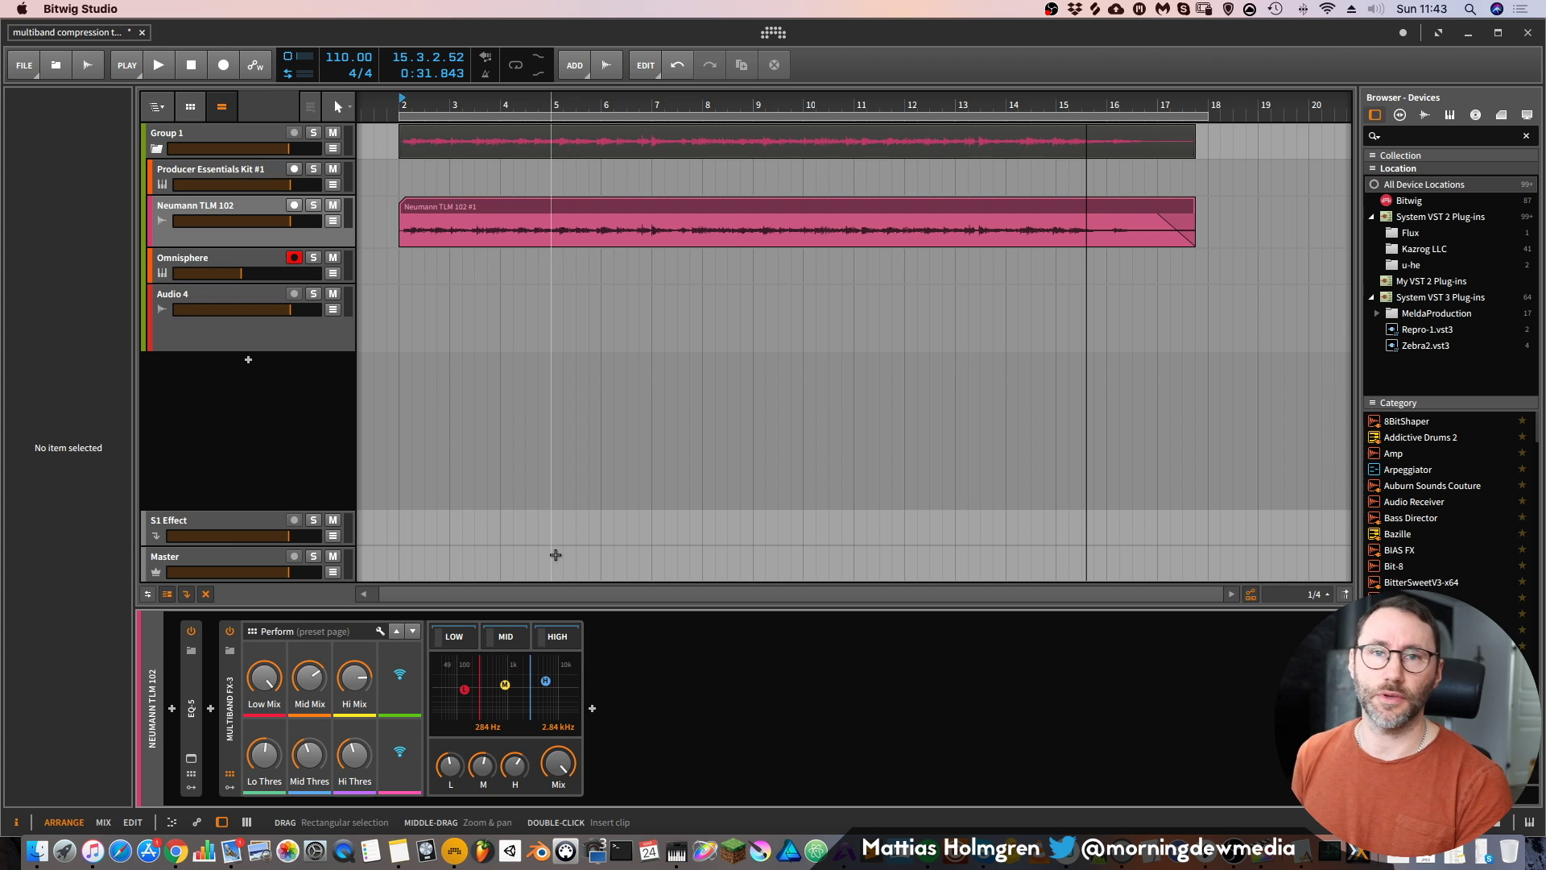
pyautogui.press('space')
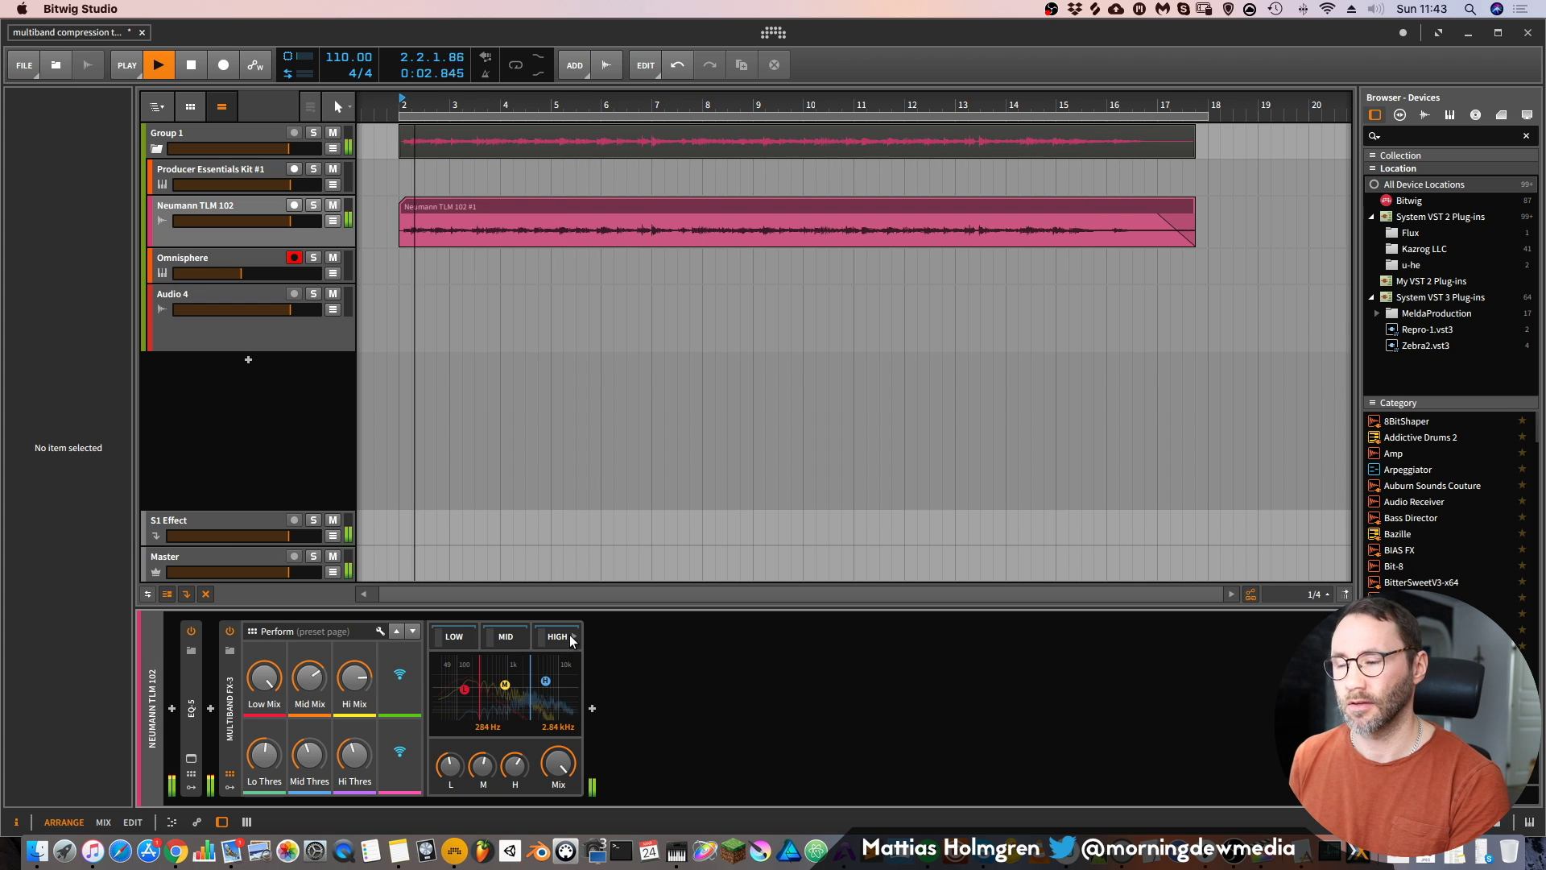
# Insert a Blur device after the Multiband FX-3 on the vocal track
pyautogui.click(592, 708)
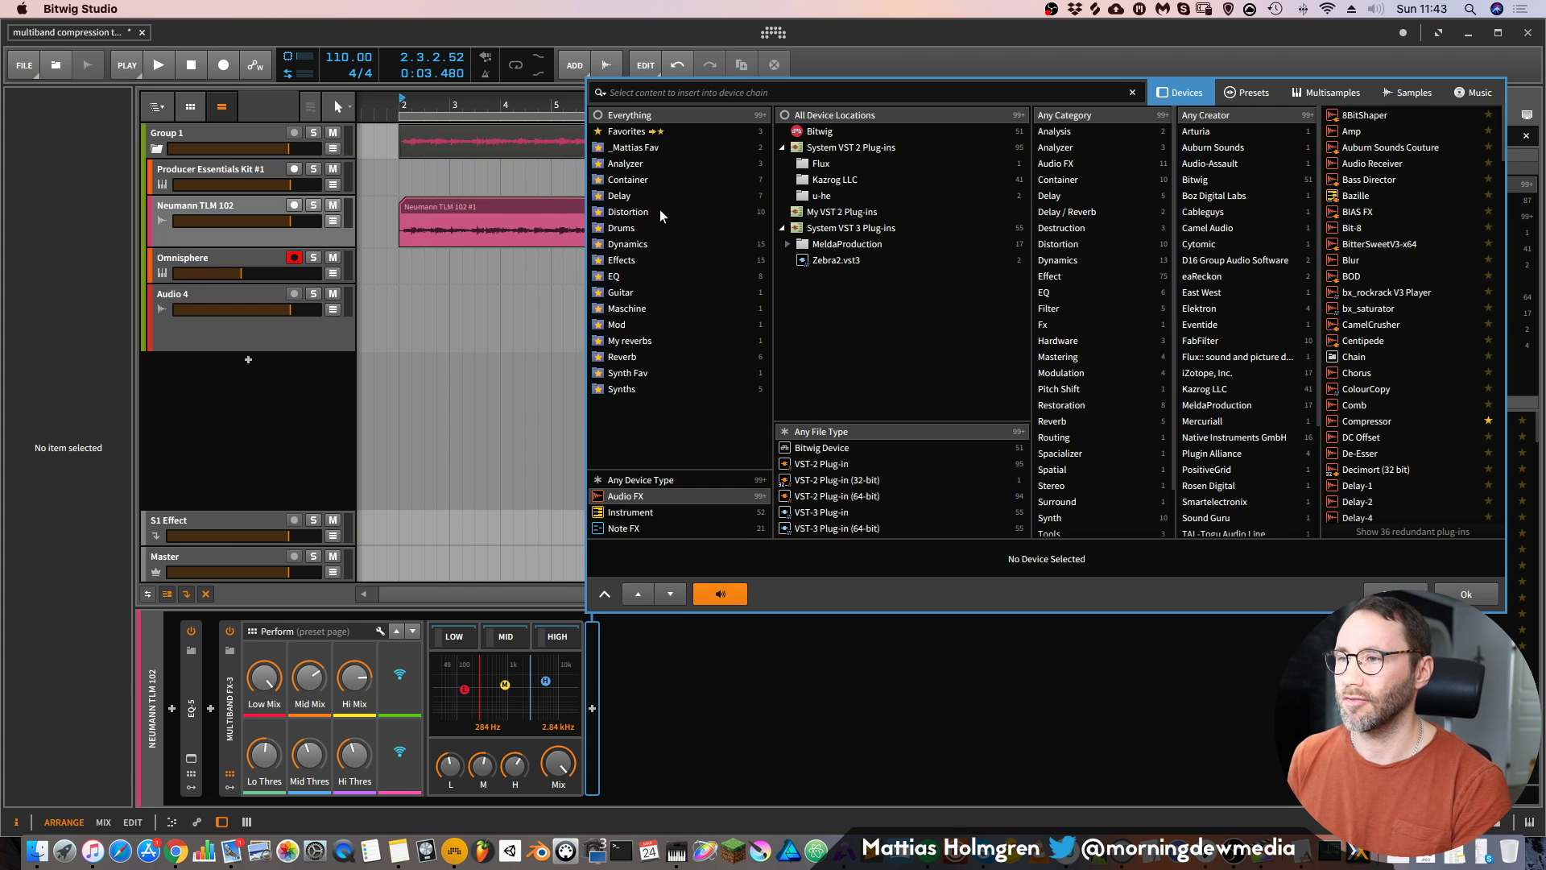
pyautogui.click(643, 262)
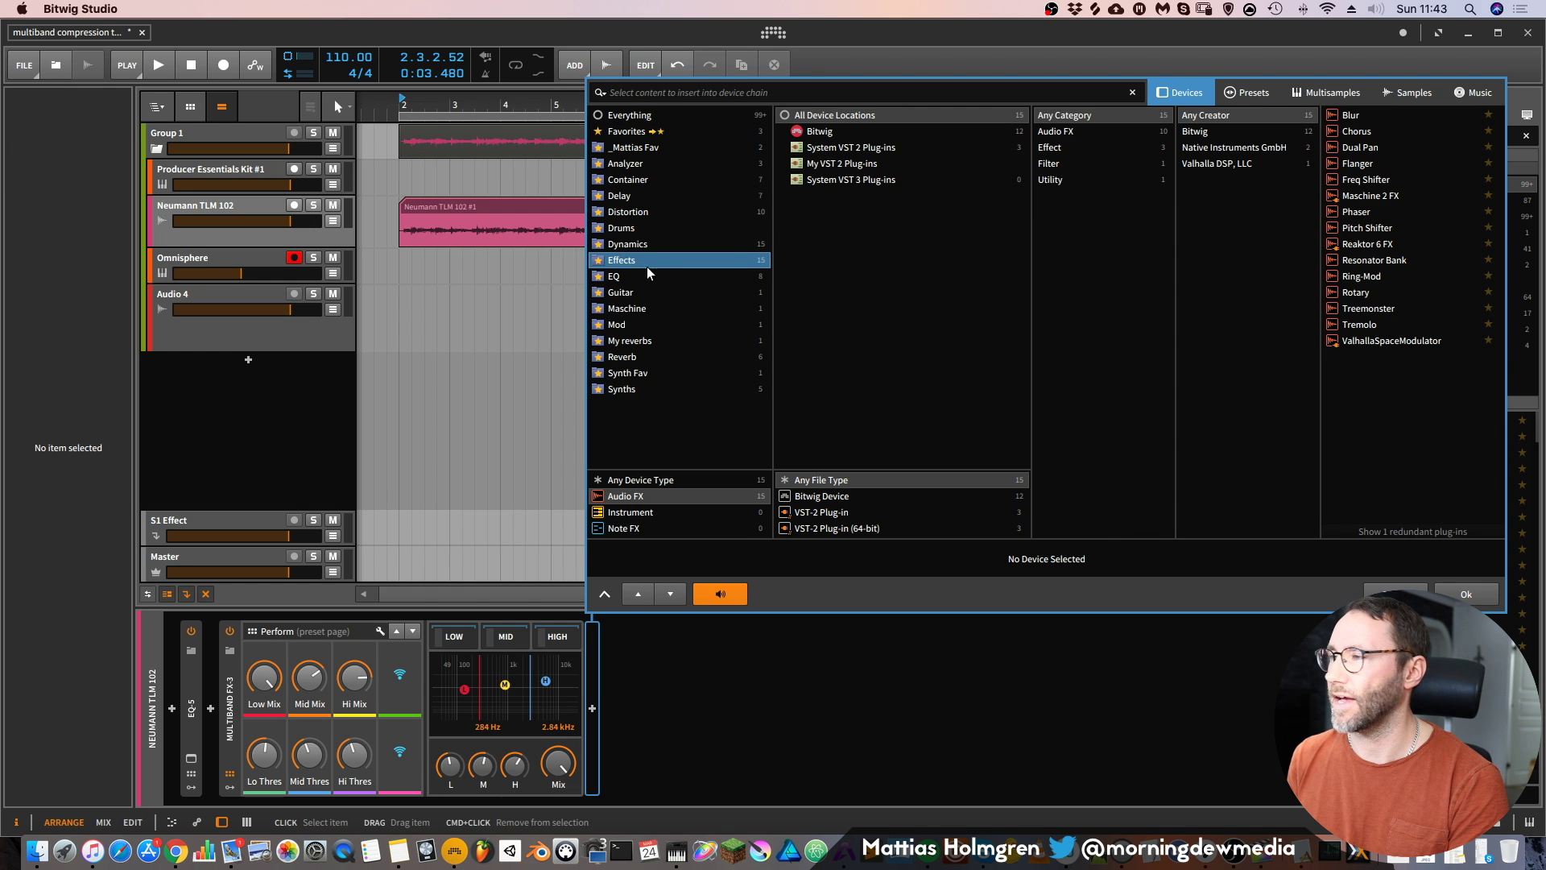
pyautogui.click(1352, 116)
pyautogui.click(1473, 593)
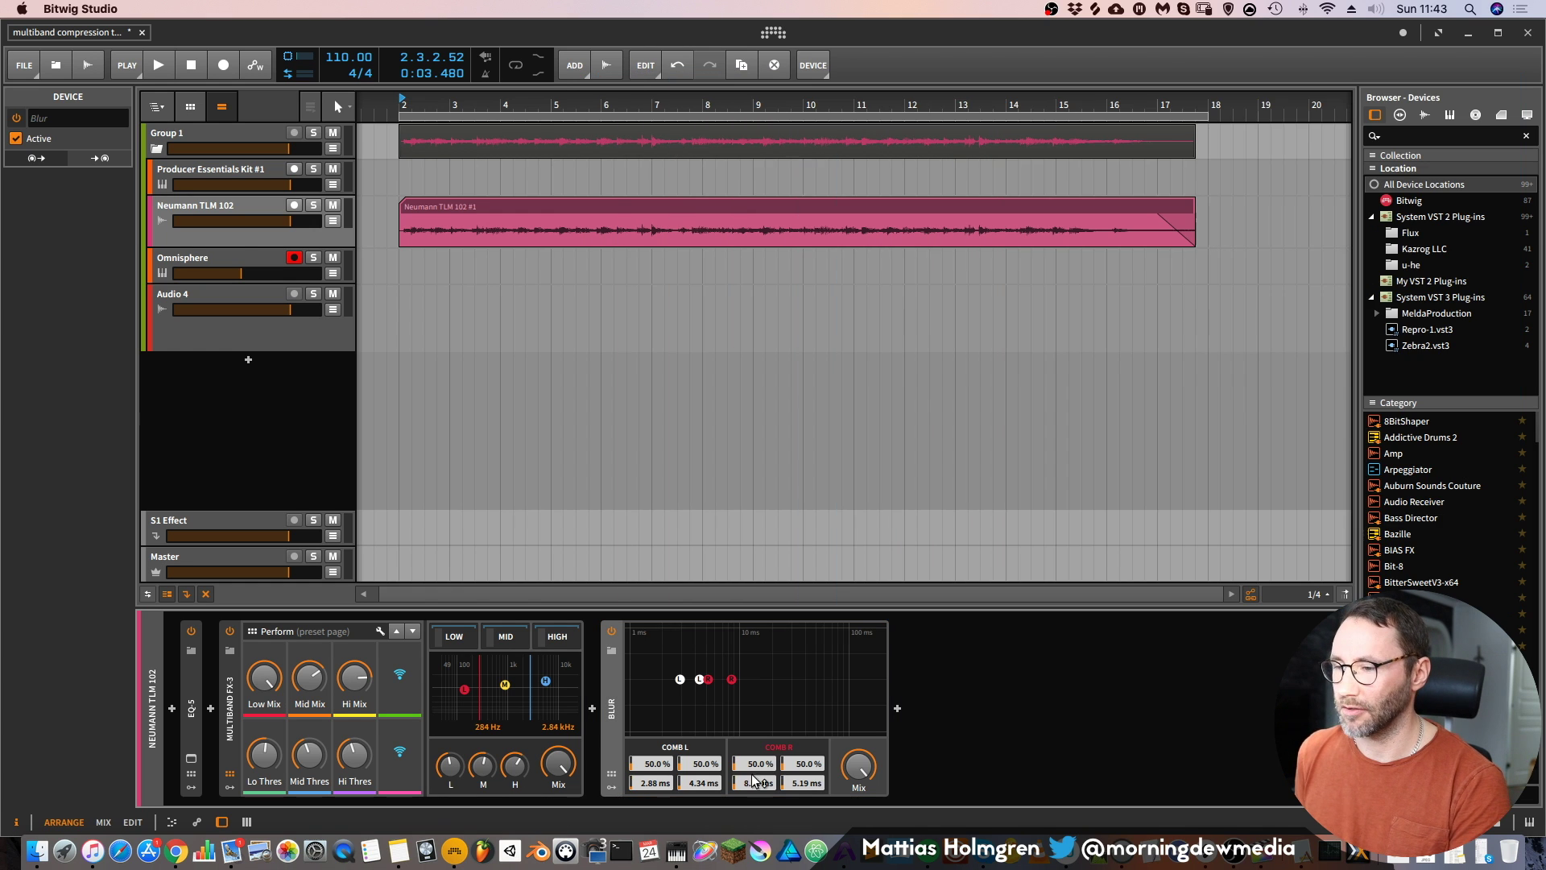
# Load the Blur Doubler preset into the Blur device
pyautogui.click(611, 650)
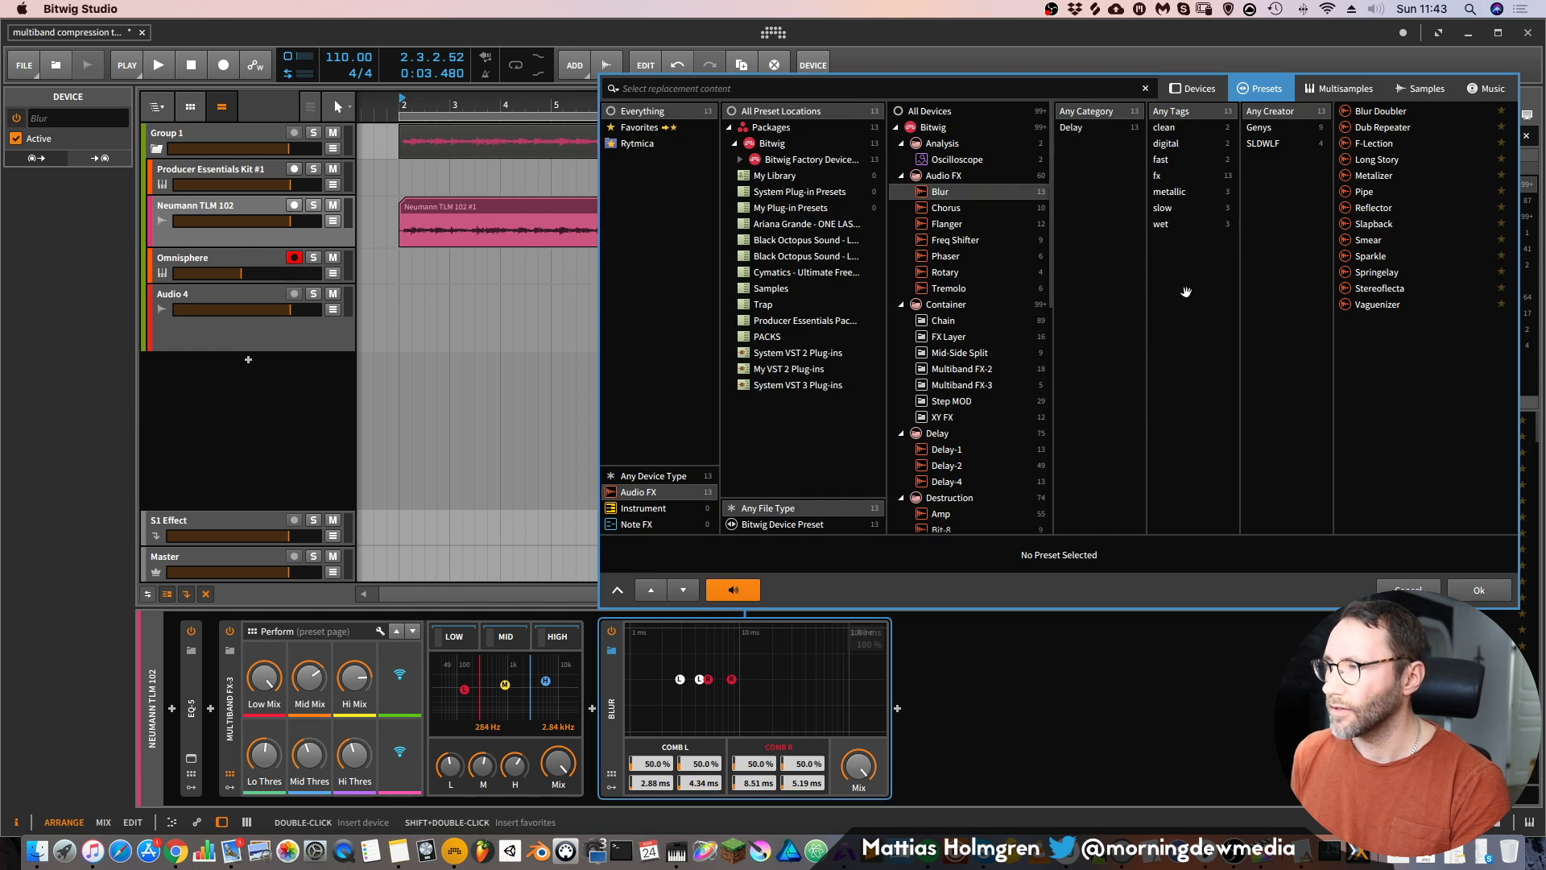
pyautogui.click(1382, 126)
pyautogui.click(1385, 113)
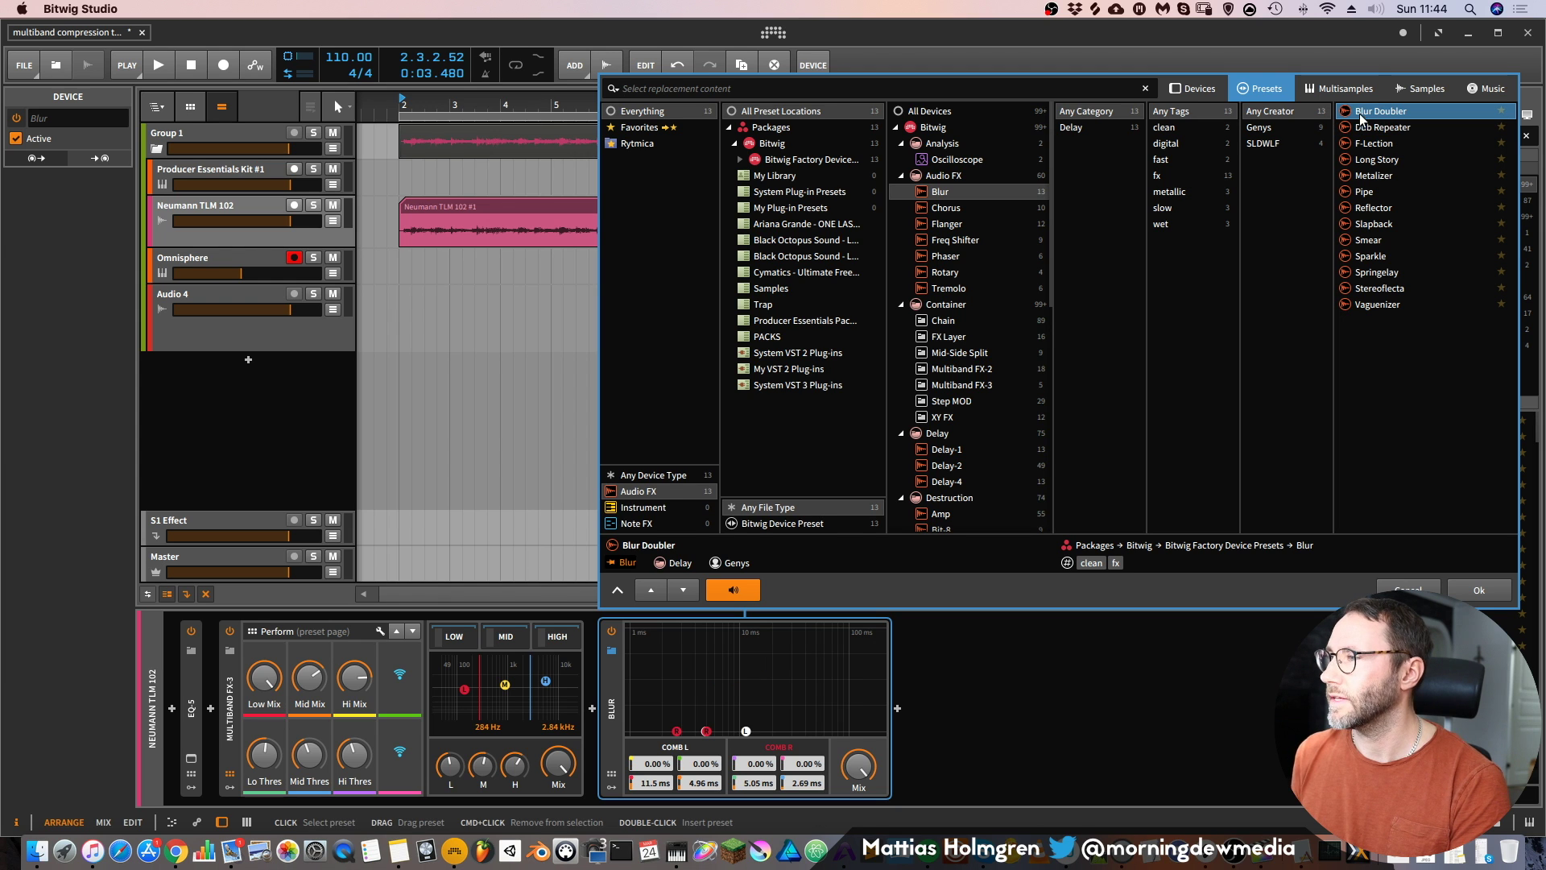
pyautogui.click(1482, 592)
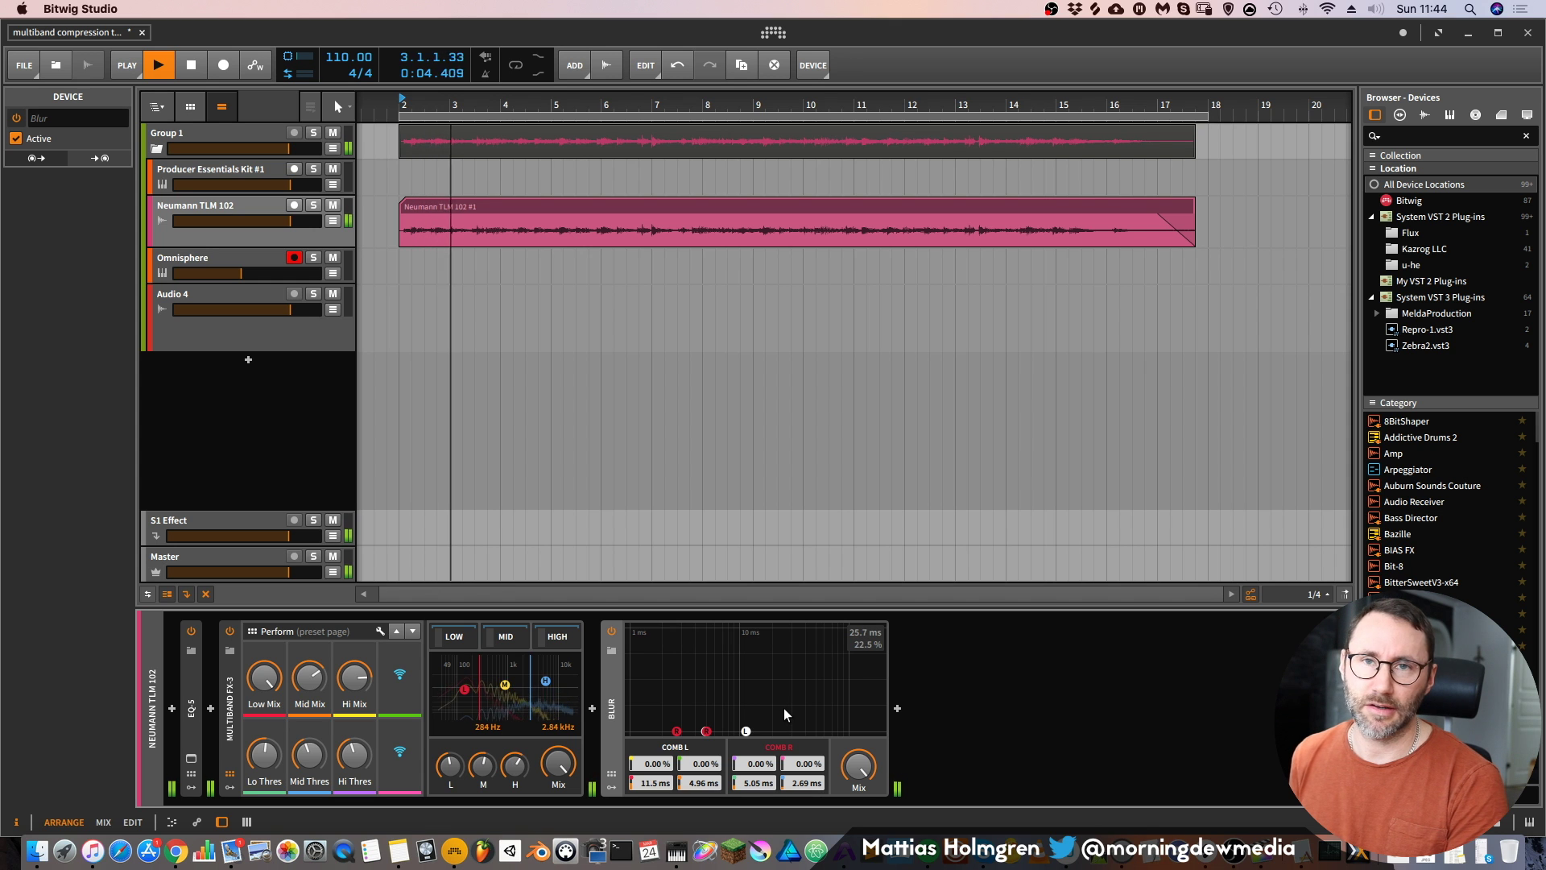
pyautogui.click(897, 708)
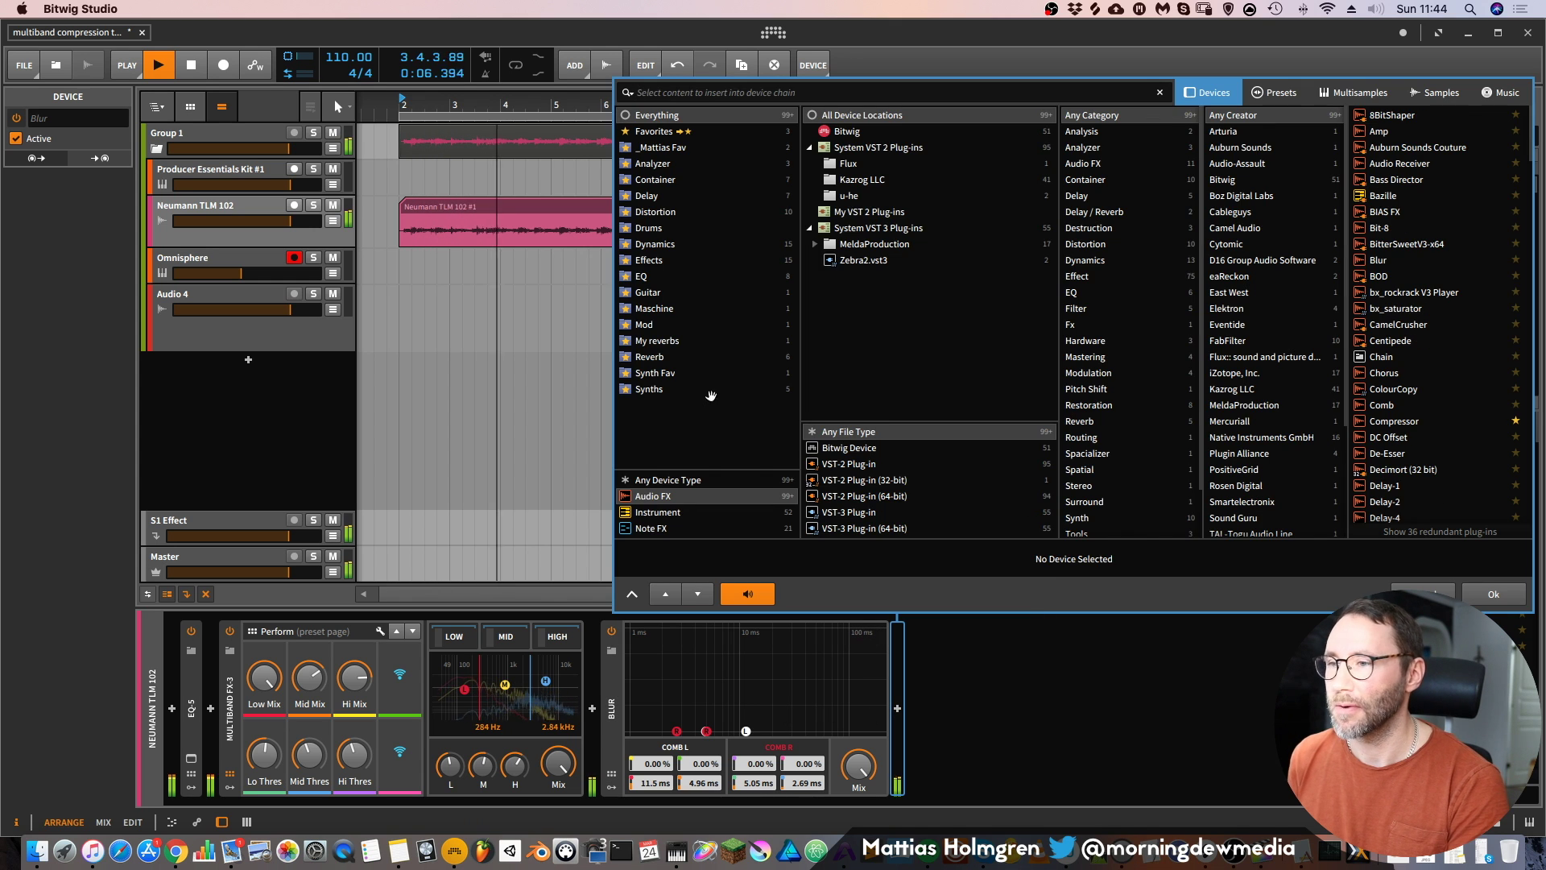
pyautogui.click(649, 357)
pyautogui.click(1393, 147)
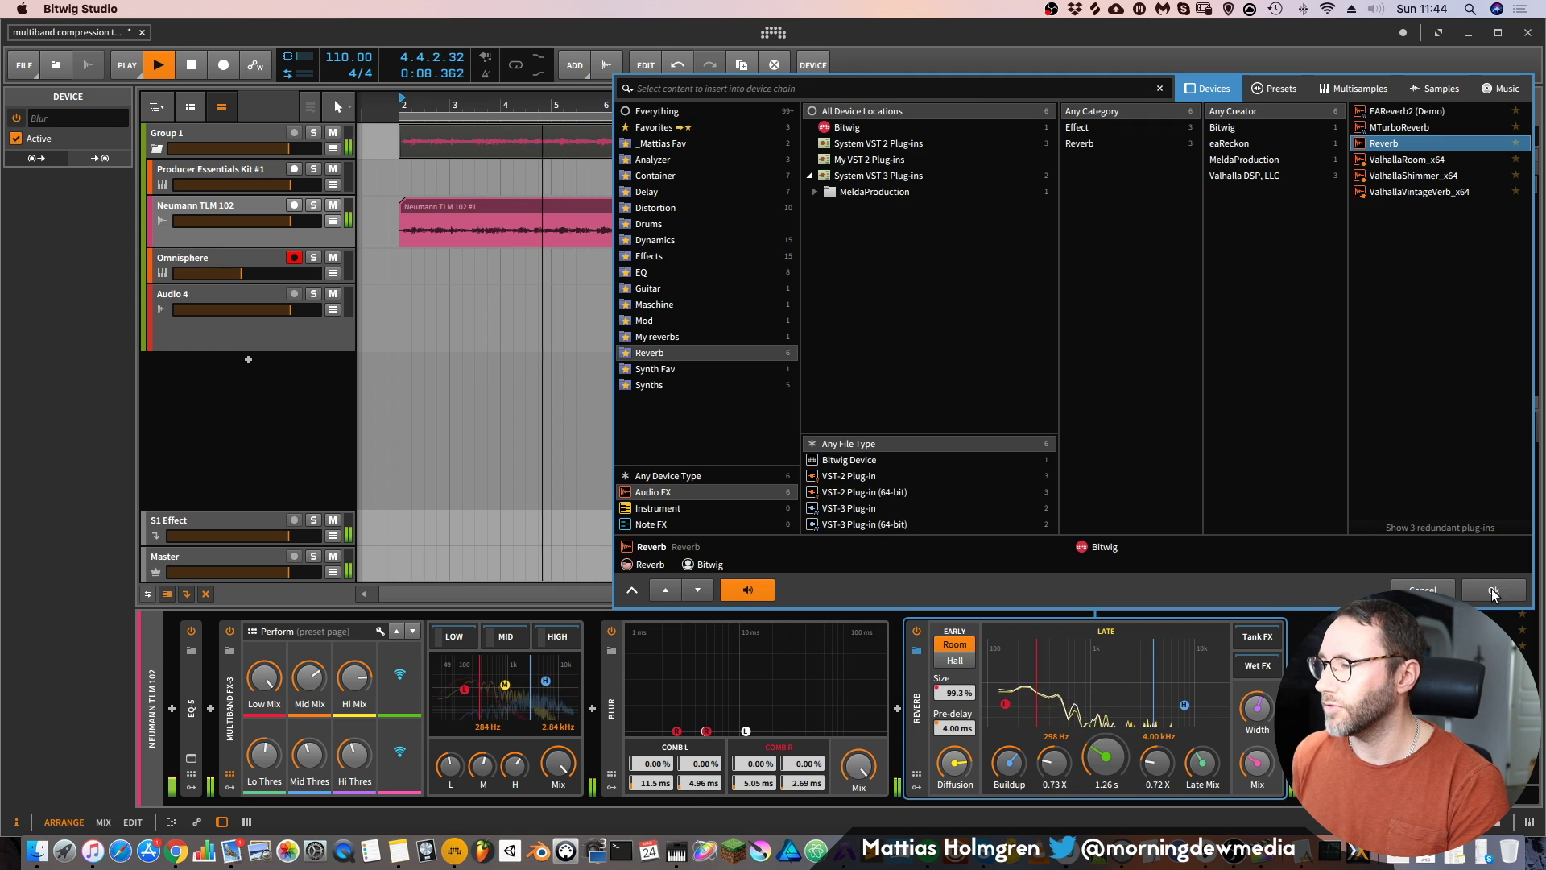
pyautogui.press('Return')
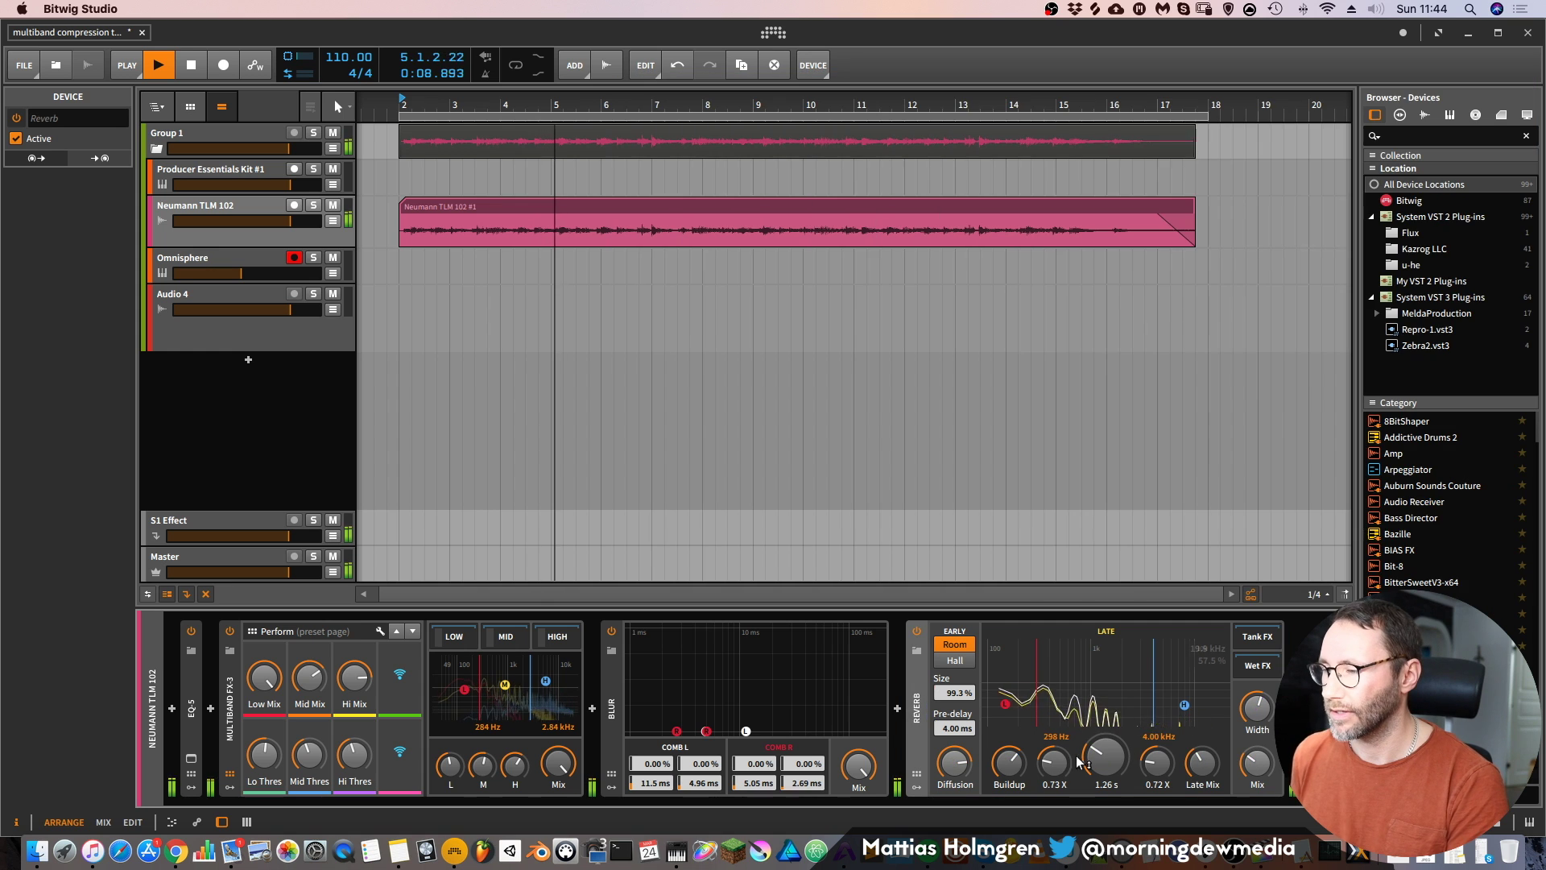
pyautogui.press('Delete')
# Insert the ValhallaRoom reverb plug-in after the Blur device
pyautogui.click(898, 708)
pyautogui.click(655, 357)
pyautogui.click(1417, 164)
pyautogui.press('Return')
# Set ValhallaRoom's mix to 16.6%, predelay to 2.3 ms, decay to 0.80 s and high cut to 5590 Hz
pyautogui.moveTo(513, 355); pyautogui.dragTo(513, 478)
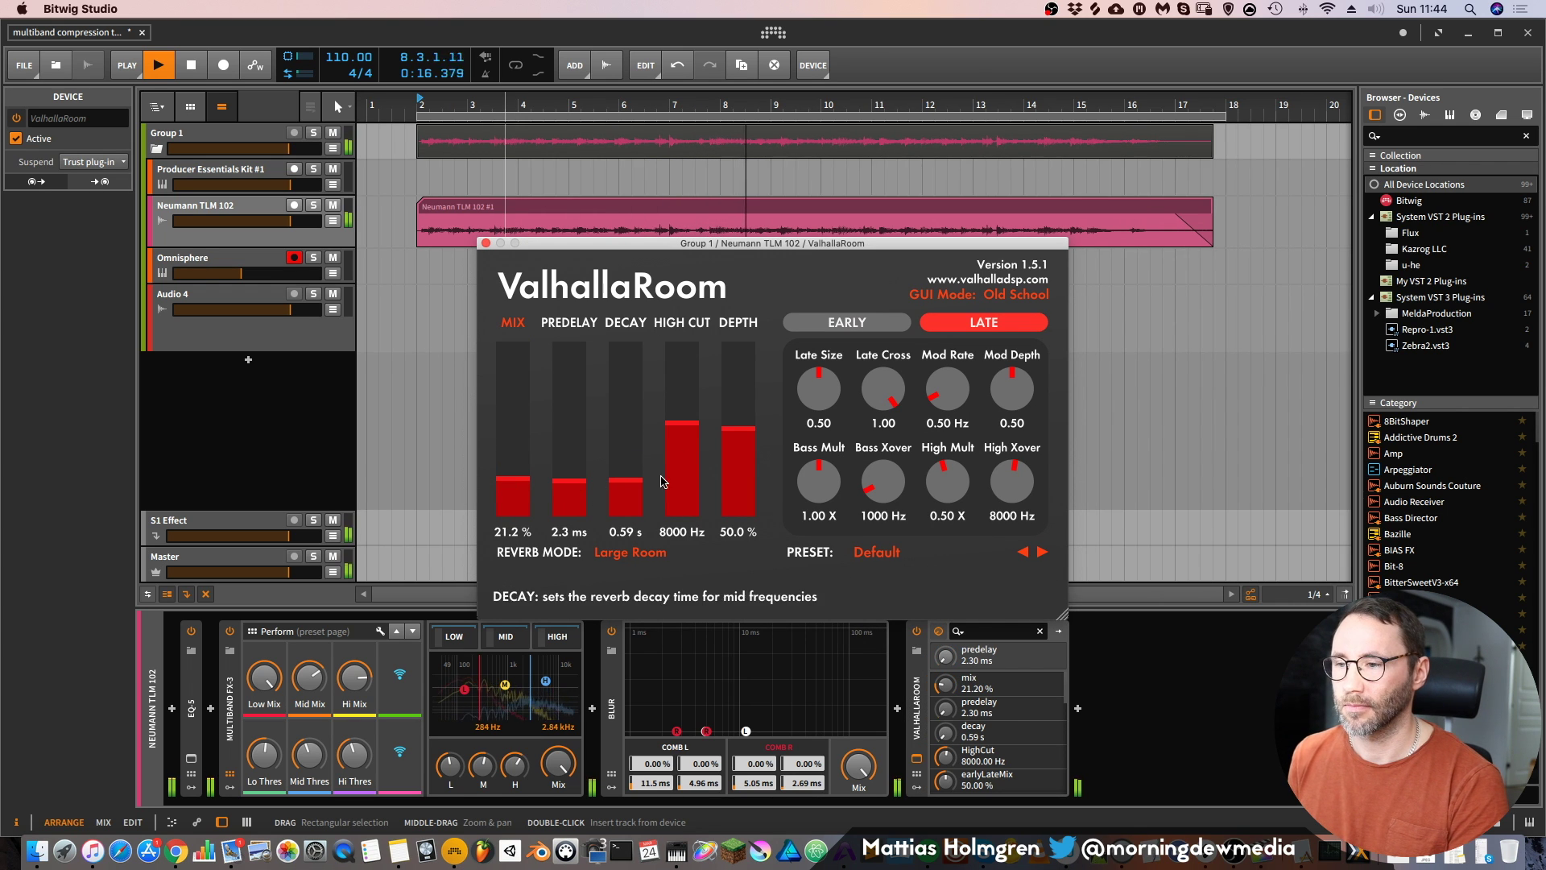
pyautogui.moveTo(681, 436); pyautogui.dragTo(681, 451)
pyautogui.scroll(1, 495, 501)
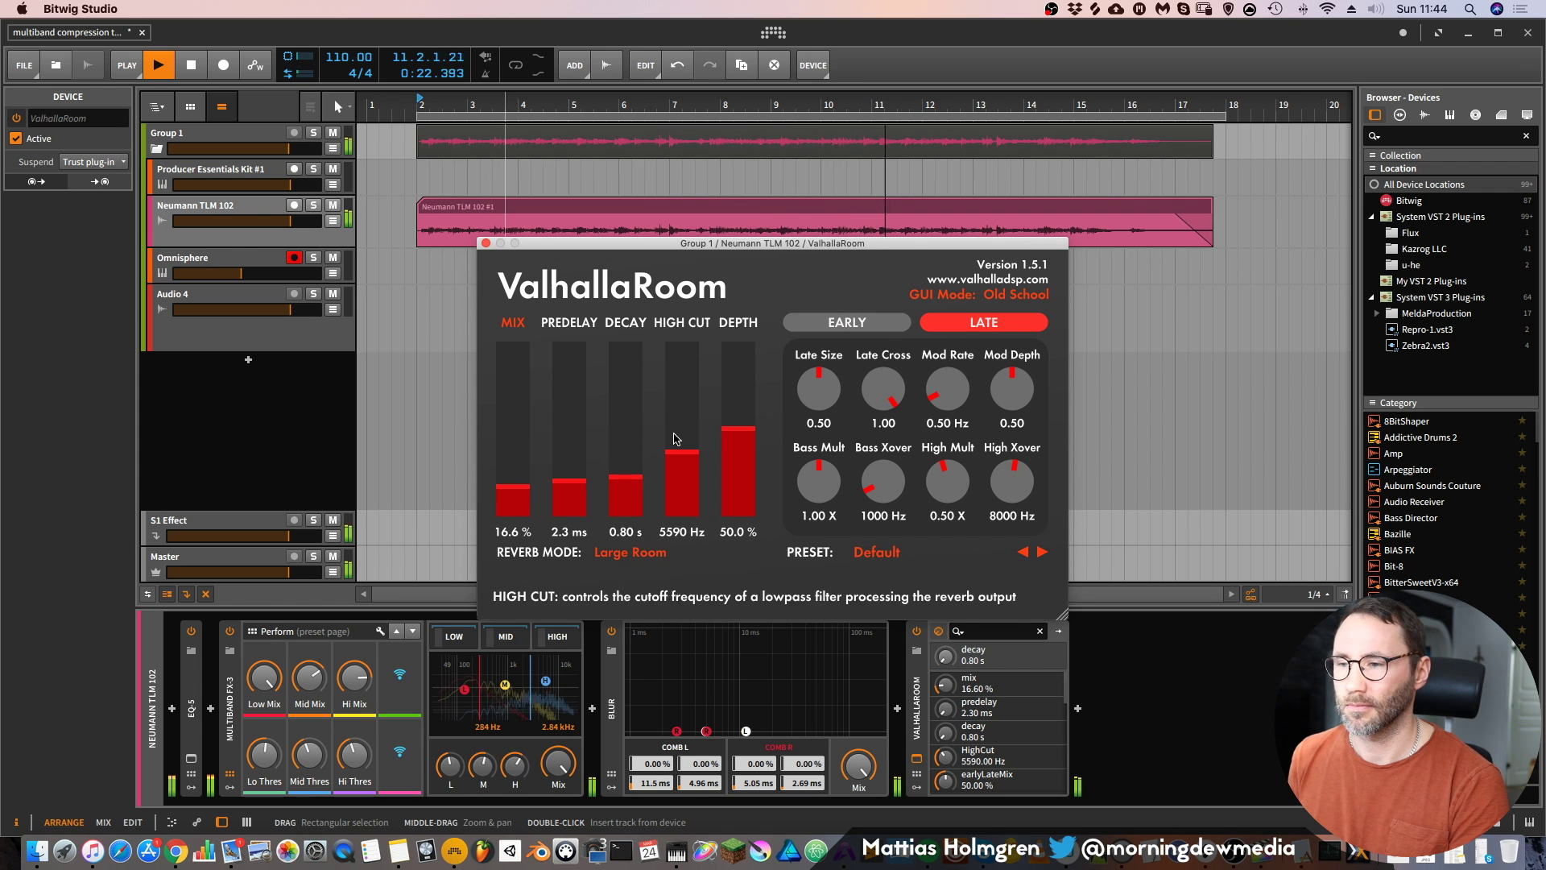
# Set ValhallaRoom's reverb mode to Dense Room with a 1.07 s decay, and close the plug-in window
pyautogui.click(630, 551)
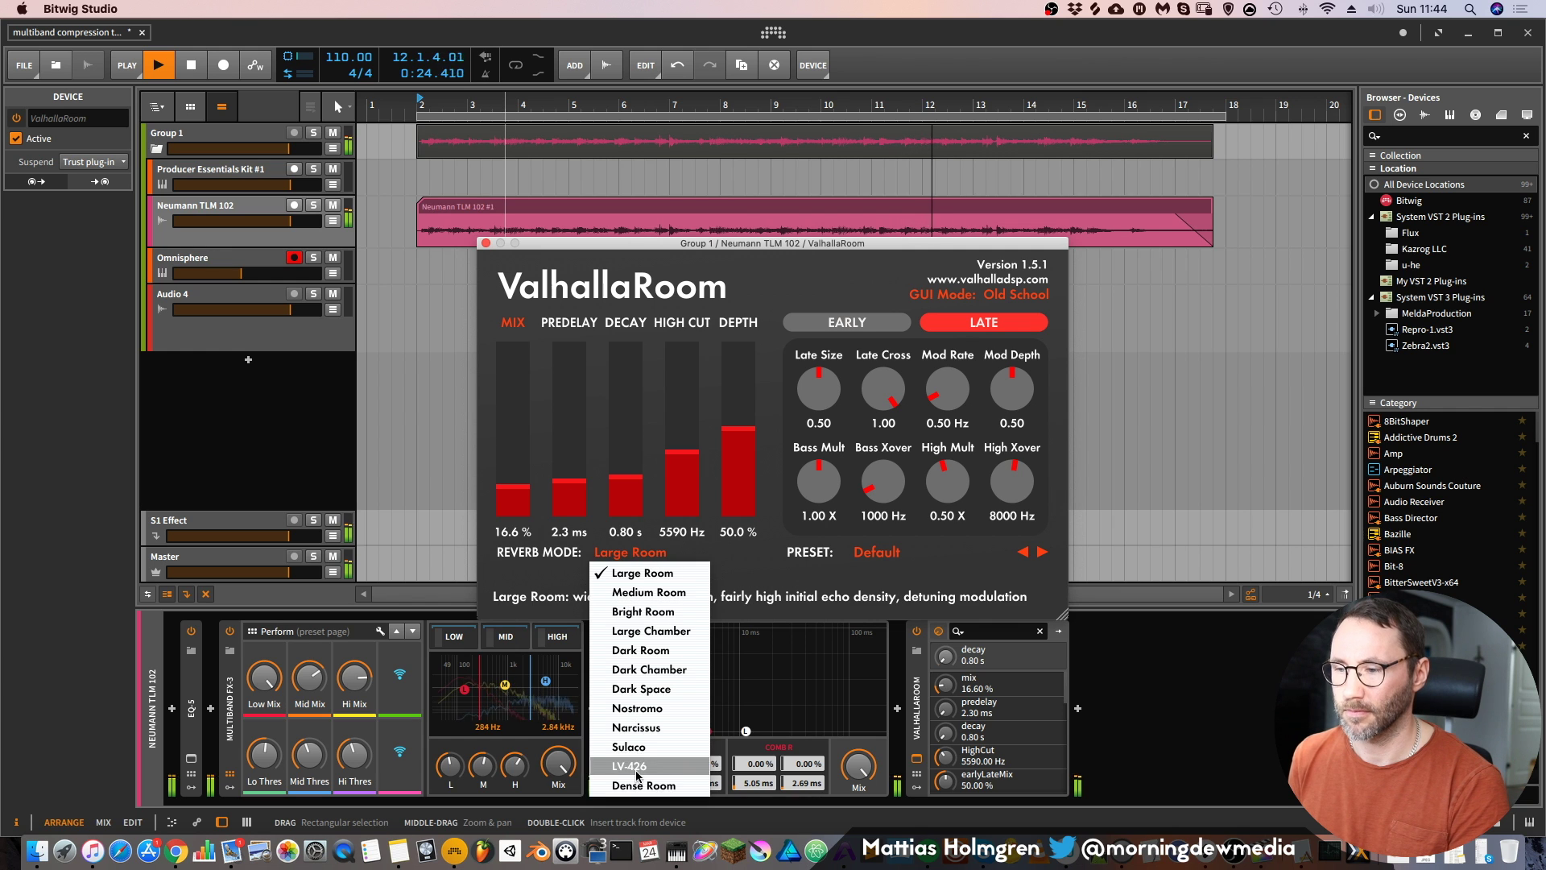
pyautogui.click(656, 842)
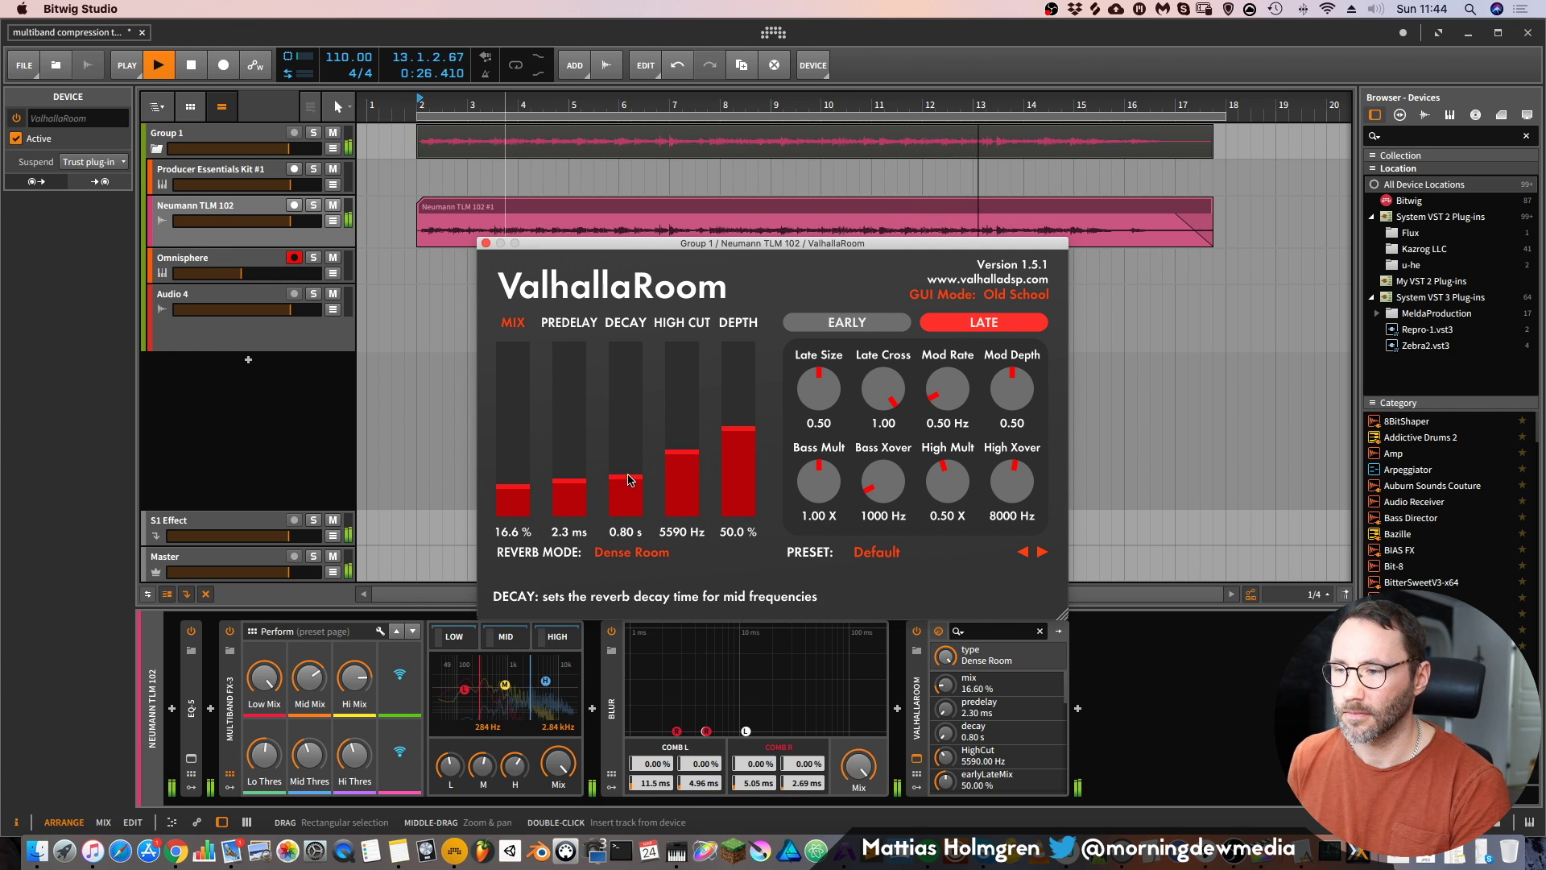
pyautogui.moveTo(629, 481); pyautogui.dragTo(630, 469)
pyautogui.click(485, 243)
pyautogui.scroll(-2, 587, 385)
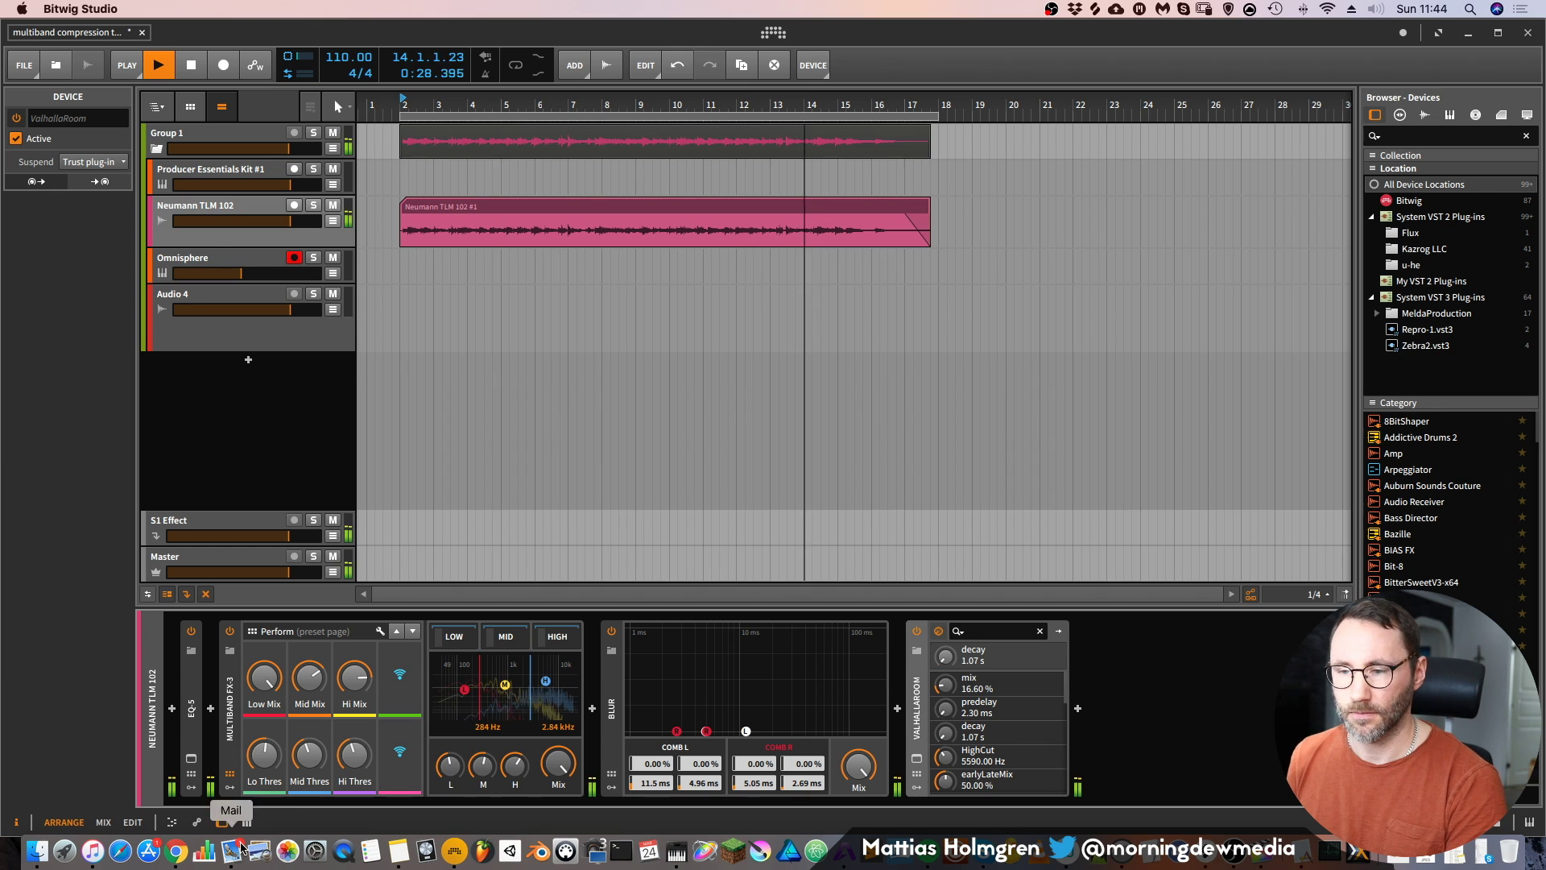